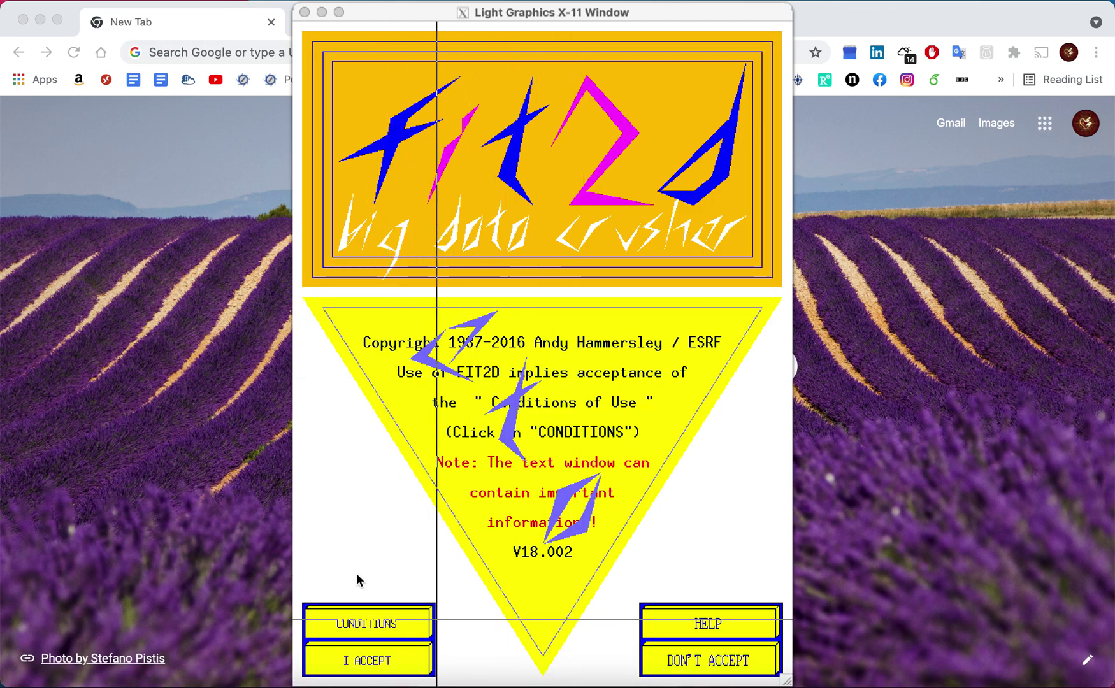
Accept the conditions of use and set the first (horizontal) dimension of the program arrays to 3056.
{"action": "left_click", "coordinate": [369, 666]}
{"action": "left_click", "coordinate": [368, 662]}
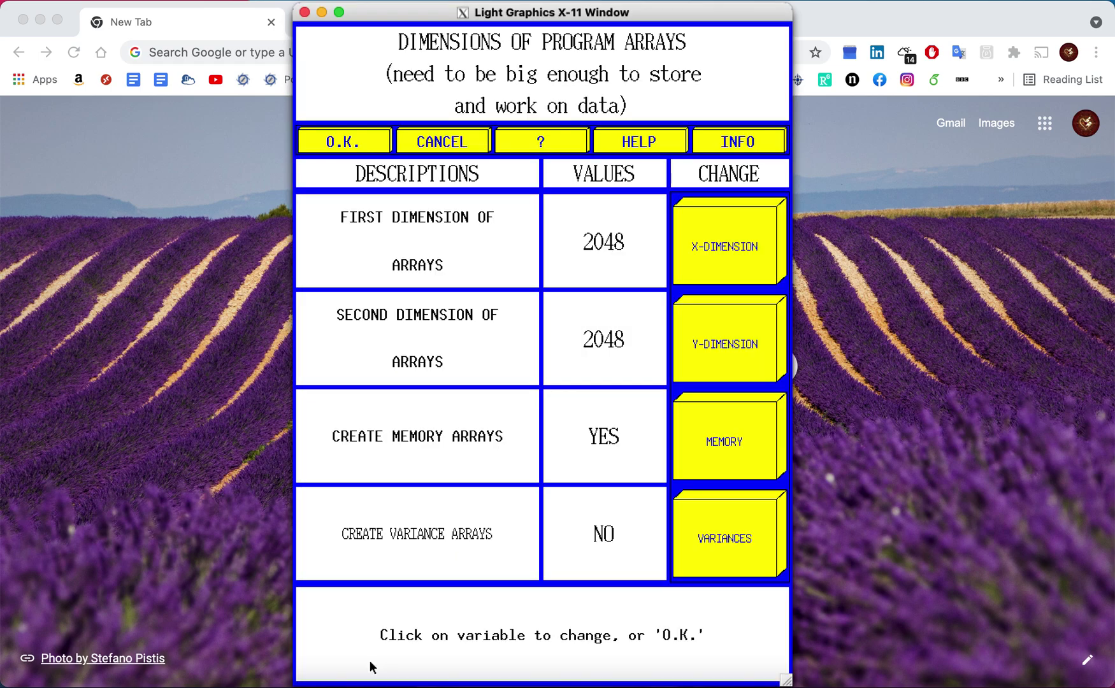
{"action": "left_click", "coordinate": [729, 229]}
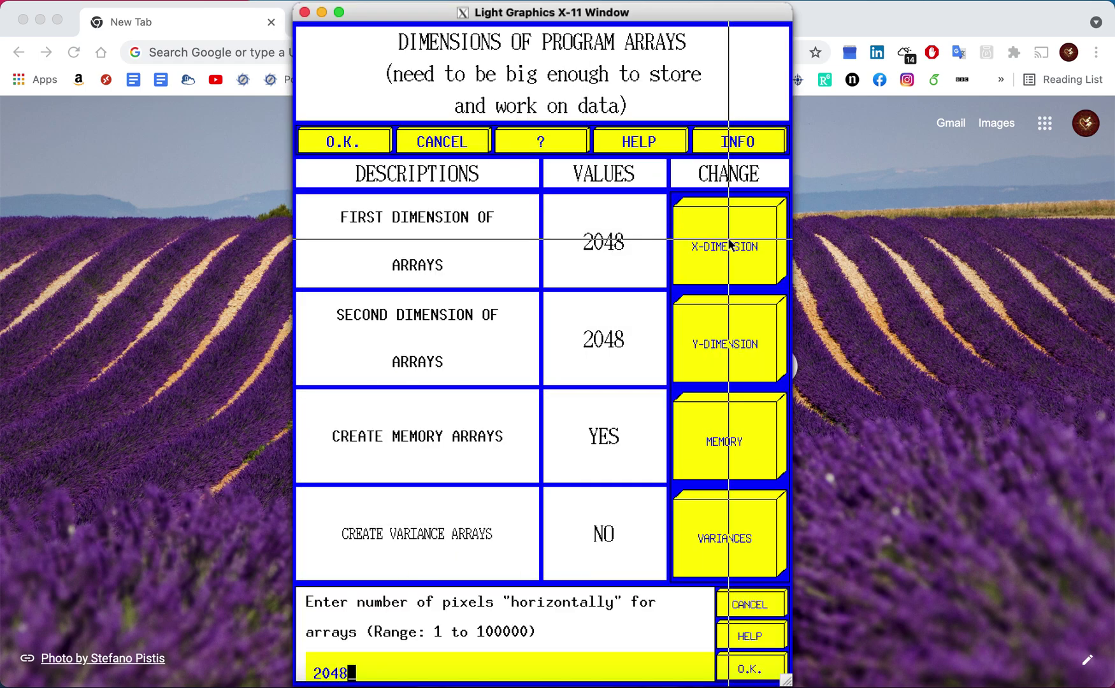
{"action": "key", "text": "BackSpace"}
{"action": "key", "text": "BackSpace"}
{"action": "key", "text": "BackSpace"}
{"action": "key", "text": "BackSpace"}
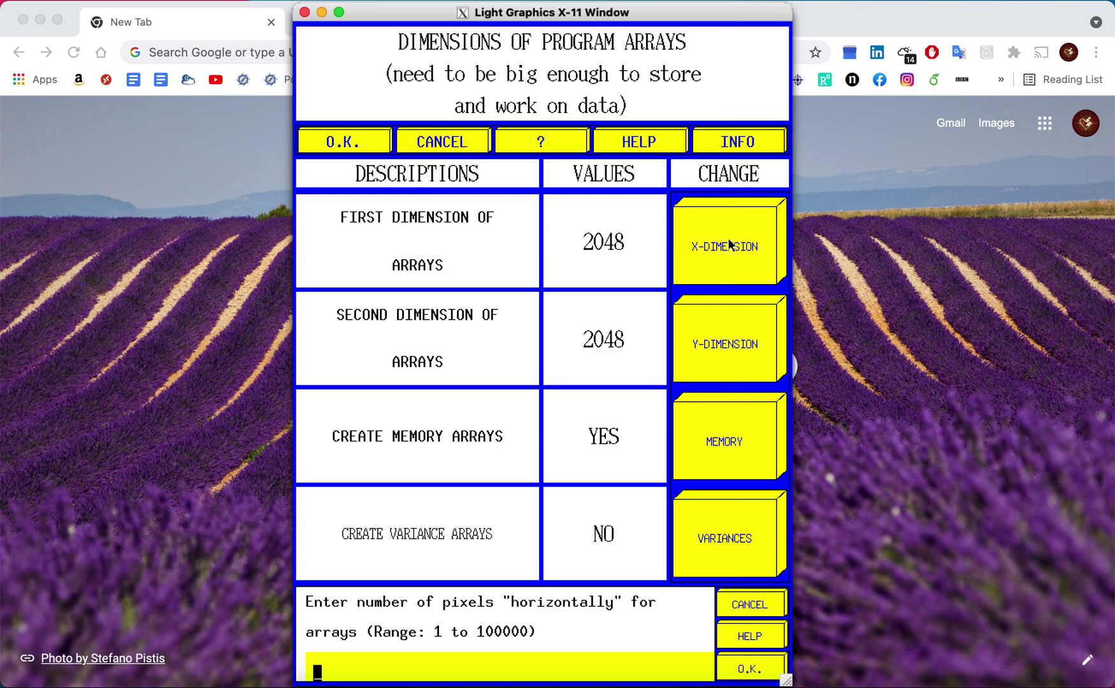
{"action": "type", "text": "3056"}
{"action": "key", "text": "Return"}
Set the second (vertical) dimension of the program arrays to 3056 and apply the array dimensions.
{"action": "left_click", "coordinate": [725, 348]}
{"action": "key", "text": "BackSpace"}
{"action": "key", "text": "BackSpace"}
{"action": "key", "text": "BackSpace"}
{"action": "key", "text": "BackSpace"}
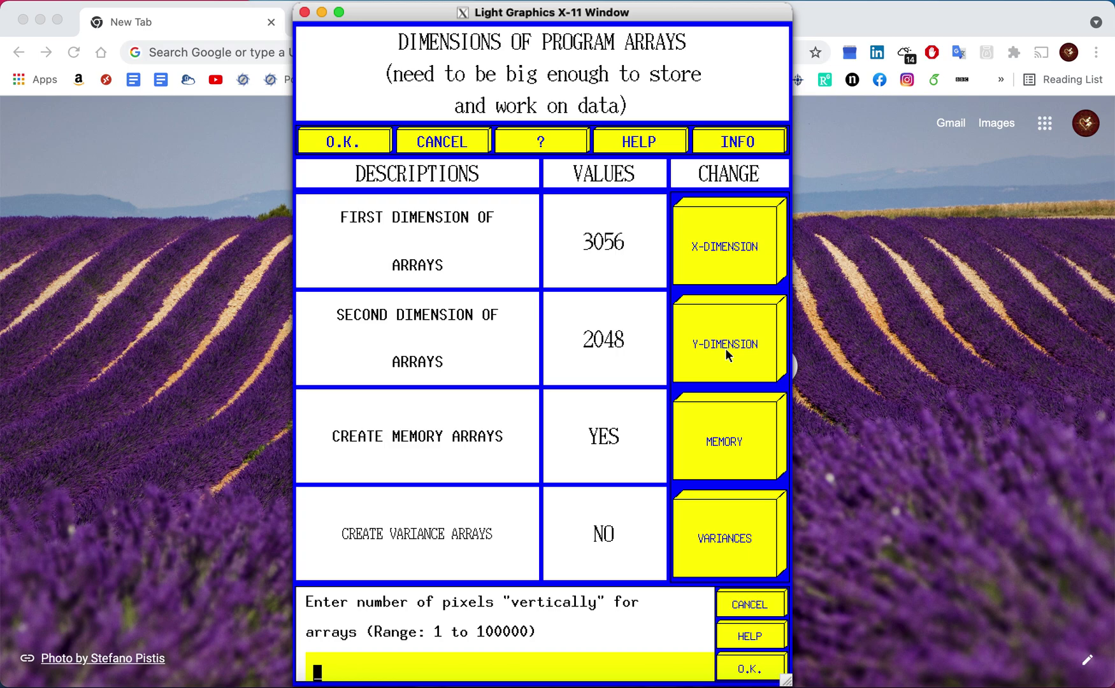
{"action": "type", "text": "3056"}
{"action": "key", "text": "Return"}
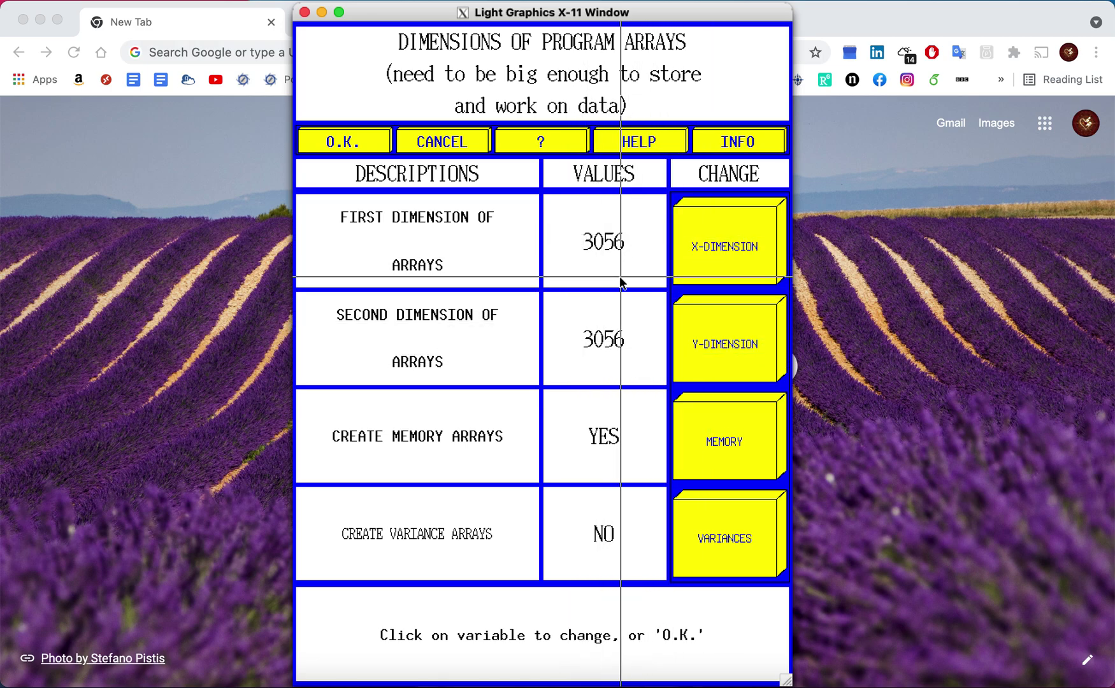
{"action": "left_click", "coordinate": [350, 145]}
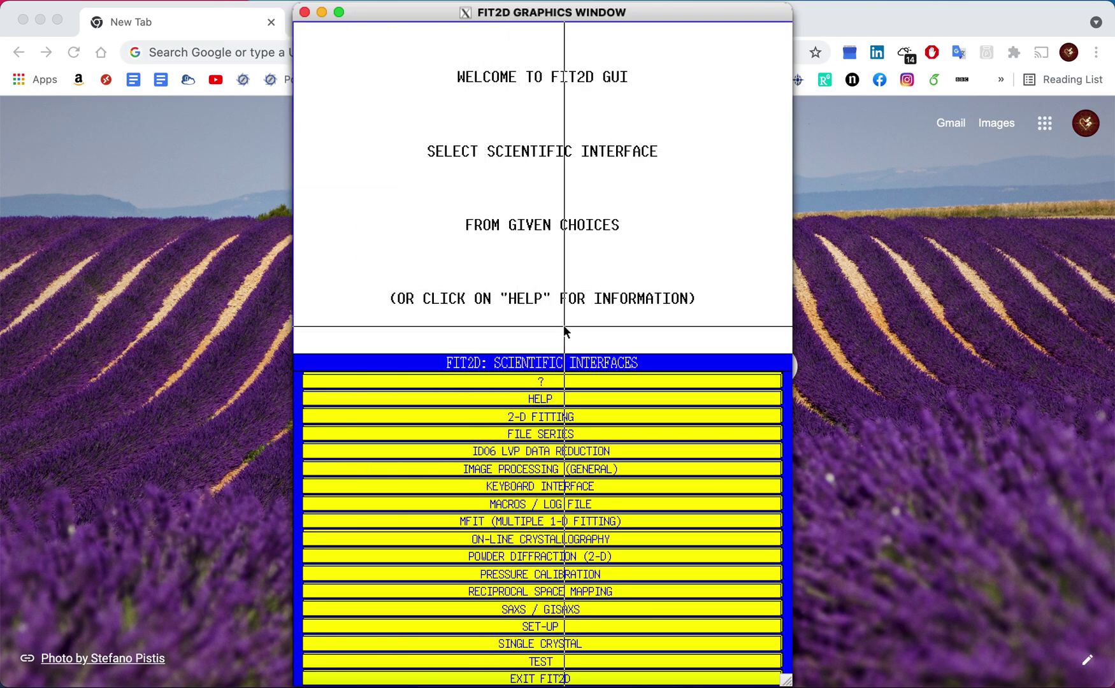
Open the Powder Diffraction (2-D) scientific interface and try to start the calibrant refinement.
{"action": "left_click", "coordinate": [545, 558]}
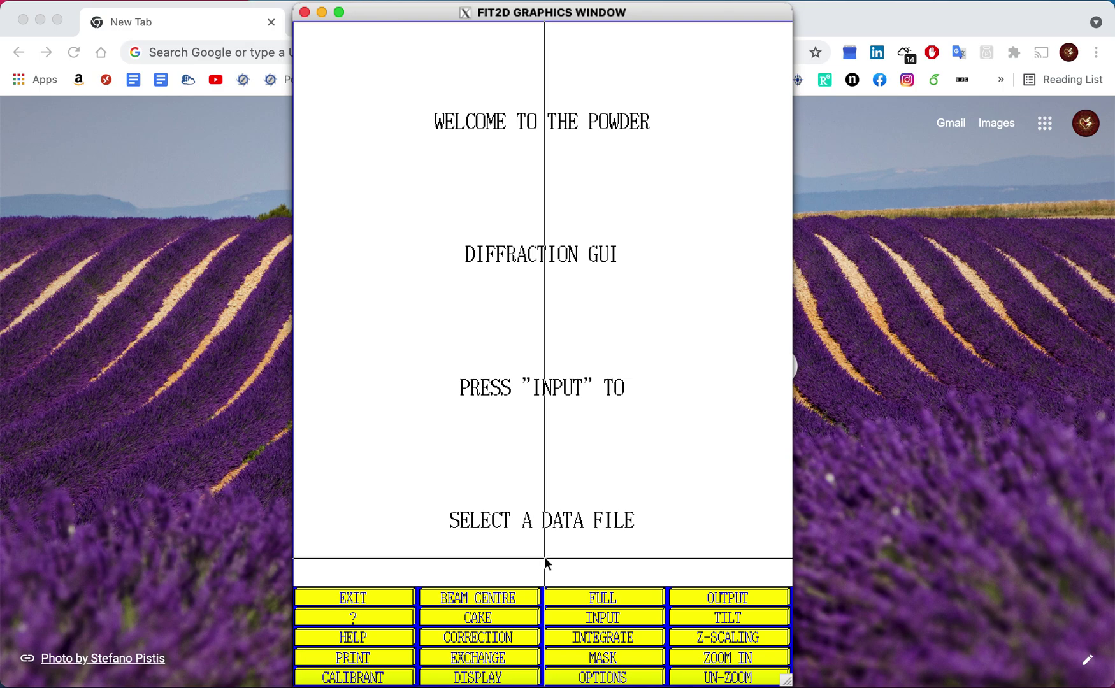
{"action": "left_click", "coordinate": [364, 679]}
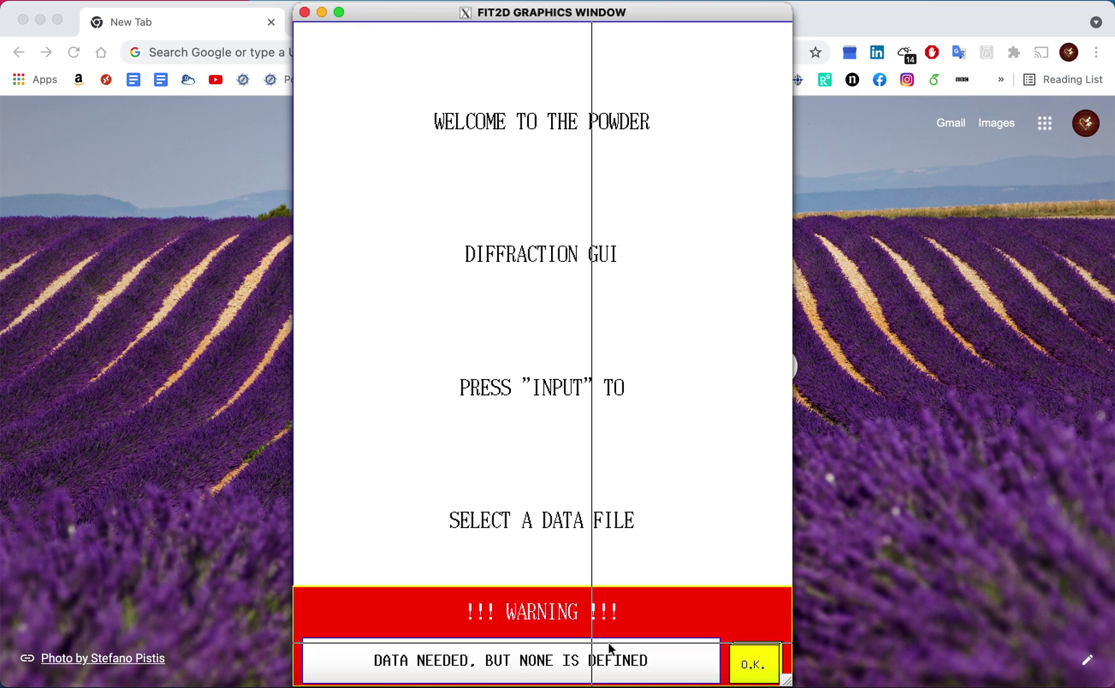
{"action": "left_click", "coordinate": [751, 666]}
Load the image data file Lab6.edf from the Test folder on the Desktop.
{"action": "left_click", "coordinate": [596, 618]}
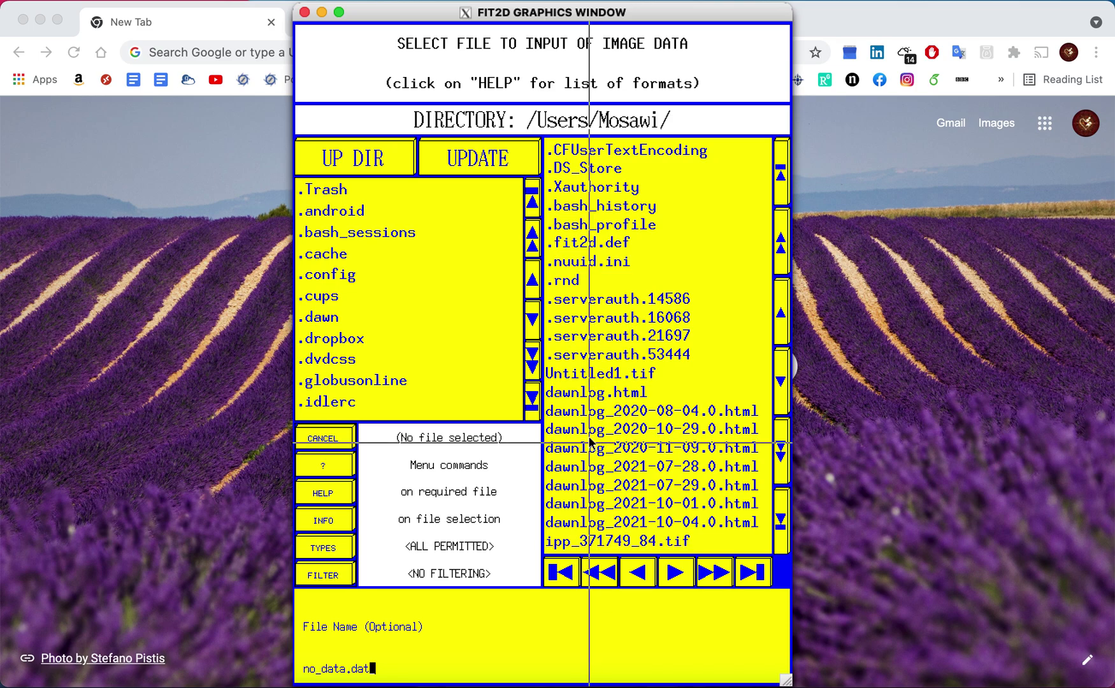
{"action": "left_click", "coordinate": [531, 360]}
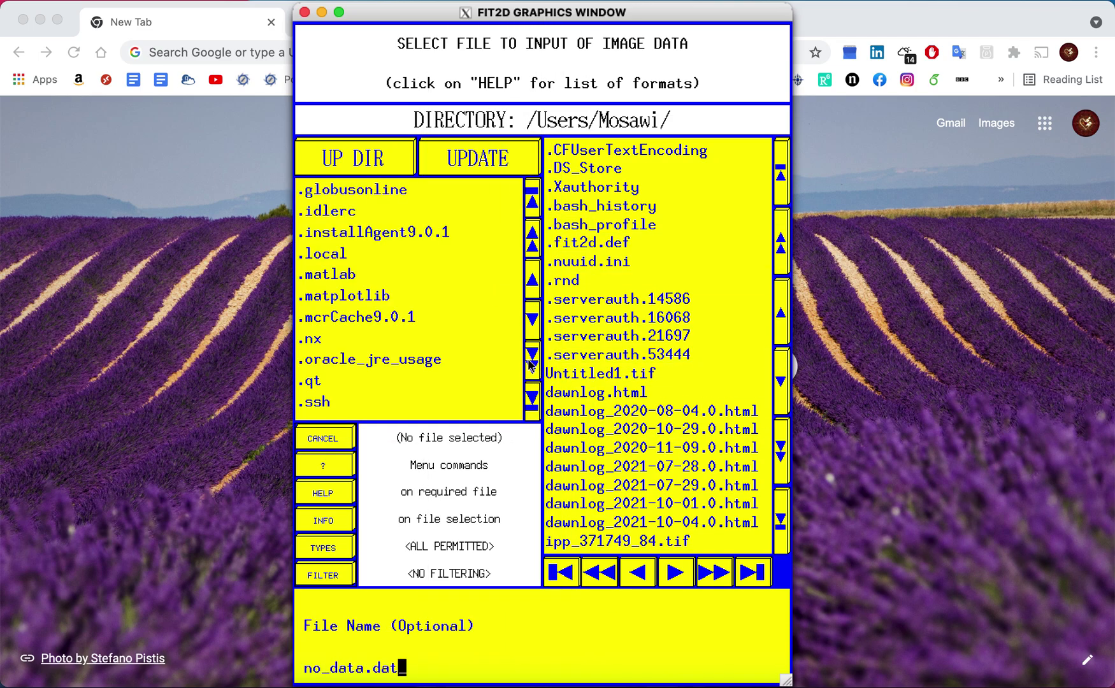
{"action": "left_click", "coordinate": [531, 360]}
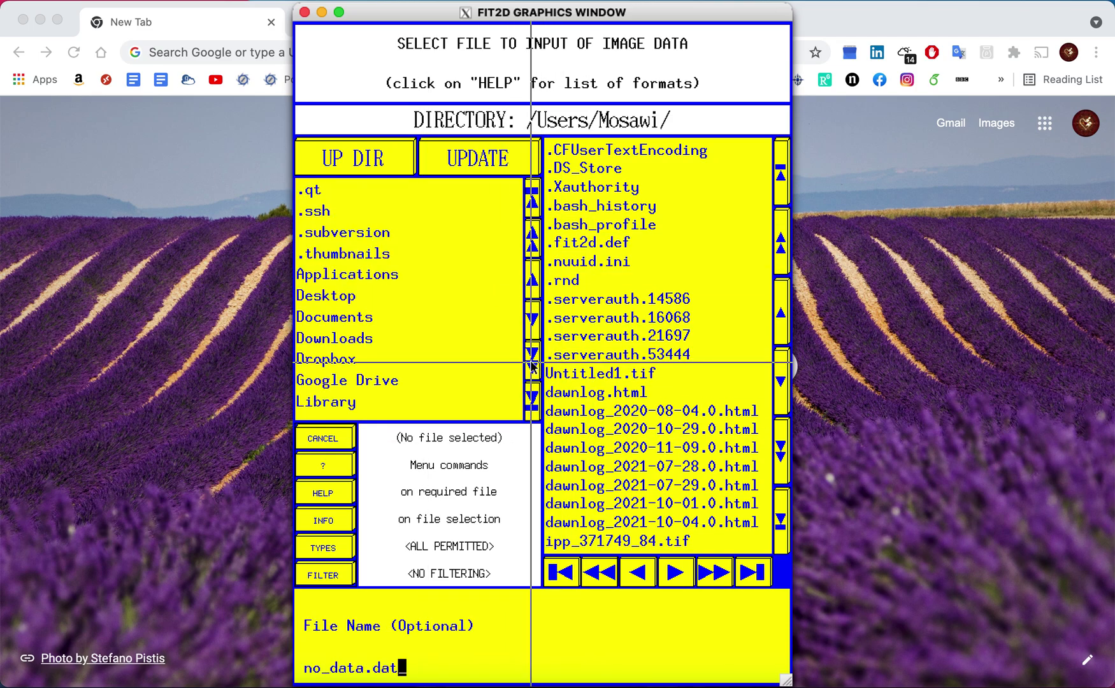
{"action": "left_click", "coordinate": [395, 296]}
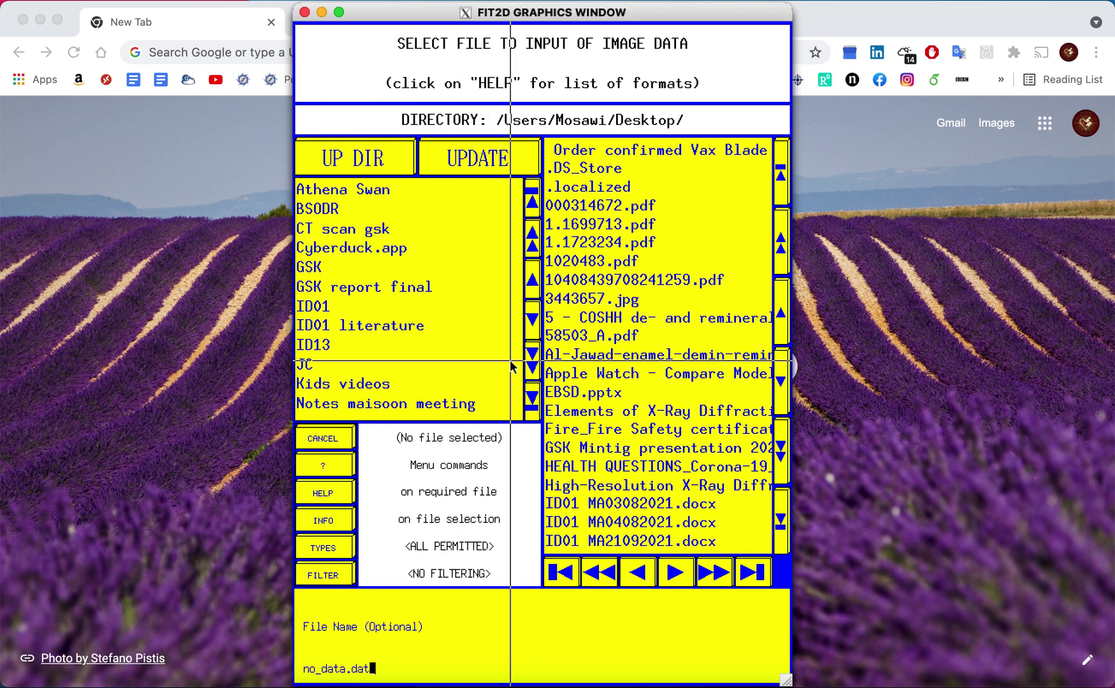
{"action": "left_click", "coordinate": [532, 367]}
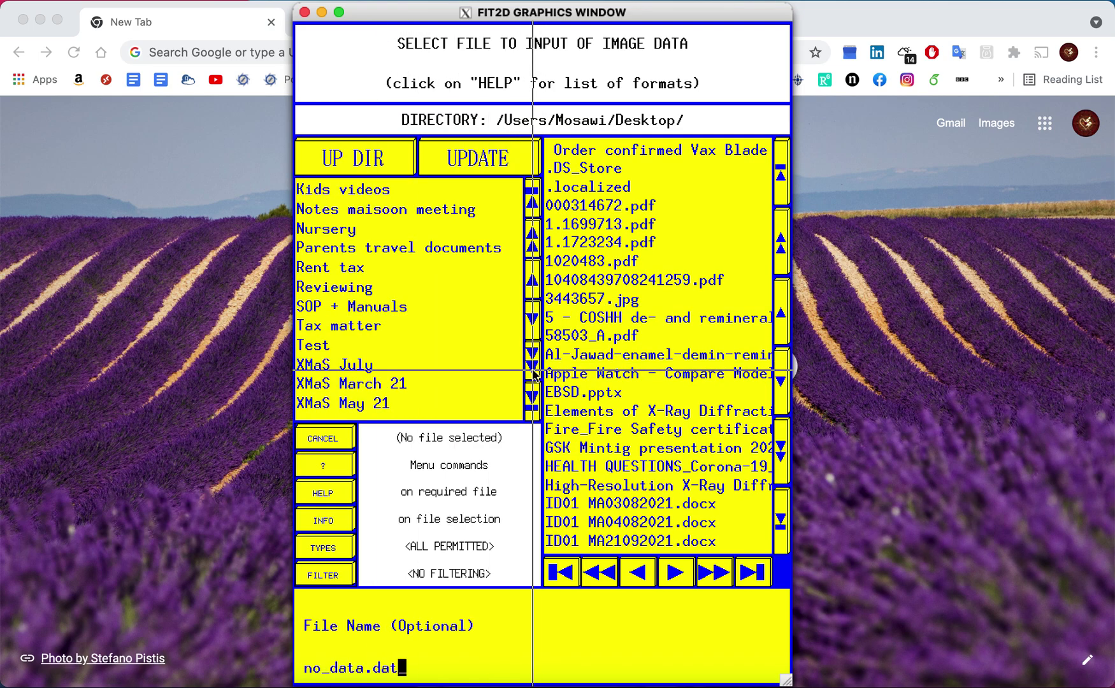
{"action": "left_click", "coordinate": [395, 345]}
{"action": "left_click", "coordinate": [581, 177]}
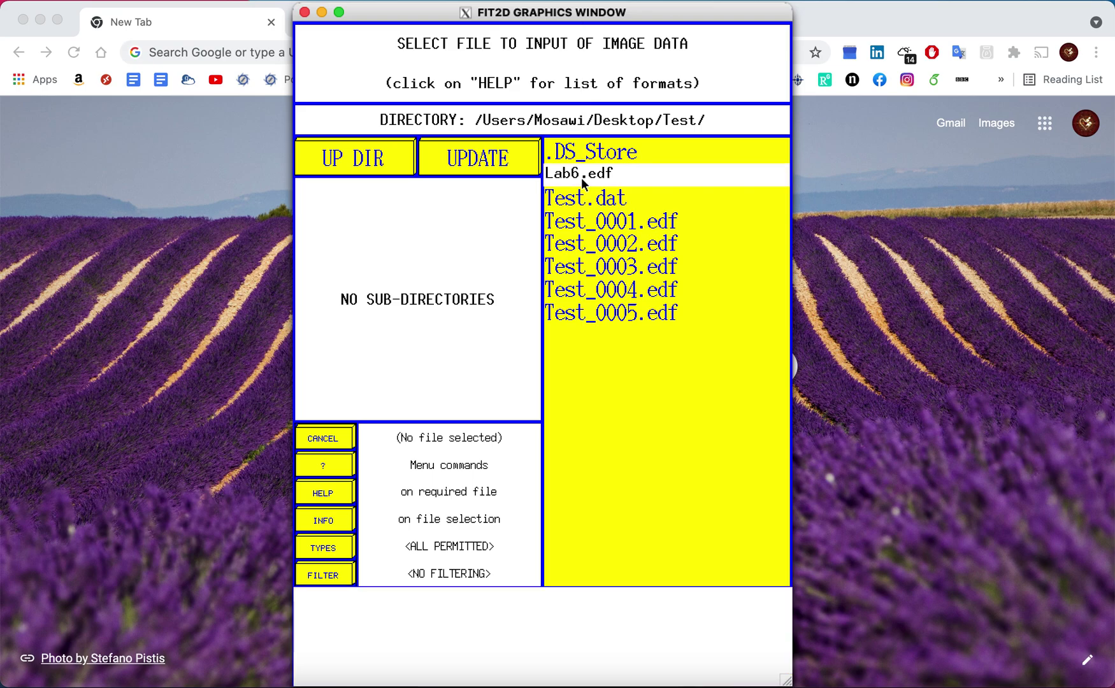
{"action": "left_click", "coordinate": [583, 178]}
{"action": "left_click", "coordinate": [332, 140]}
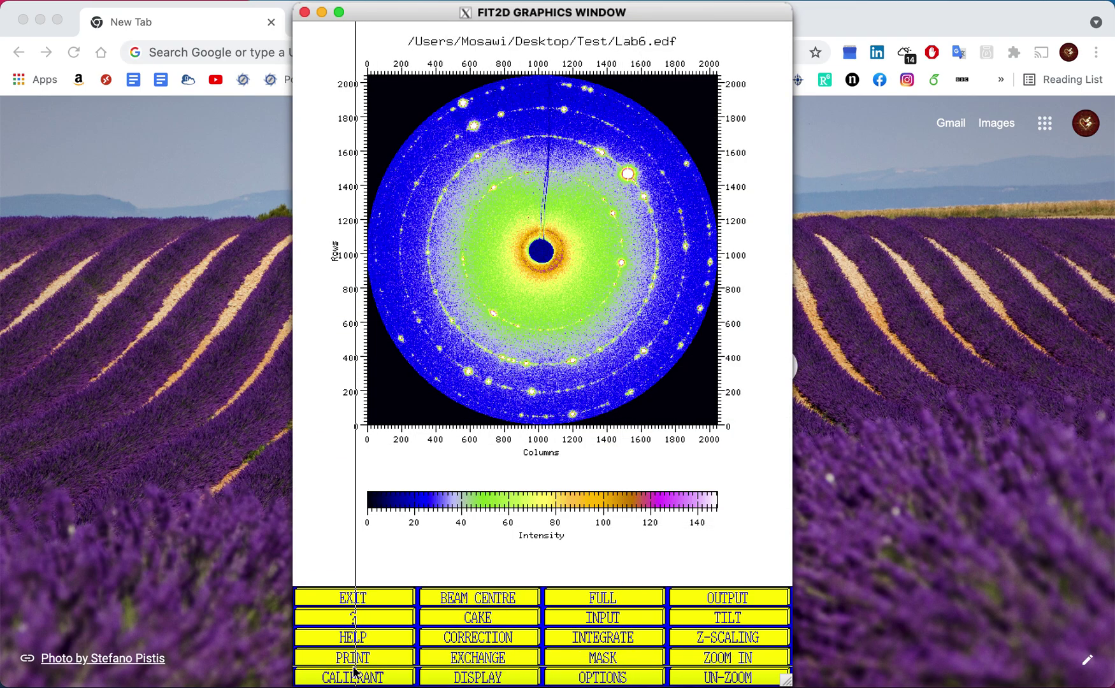
Start the calibrant pattern refinement and set the starting sample to detector distance to 200 mm.
{"action": "left_click", "coordinate": [394, 678]}
{"action": "left_click", "coordinate": [540, 638]}
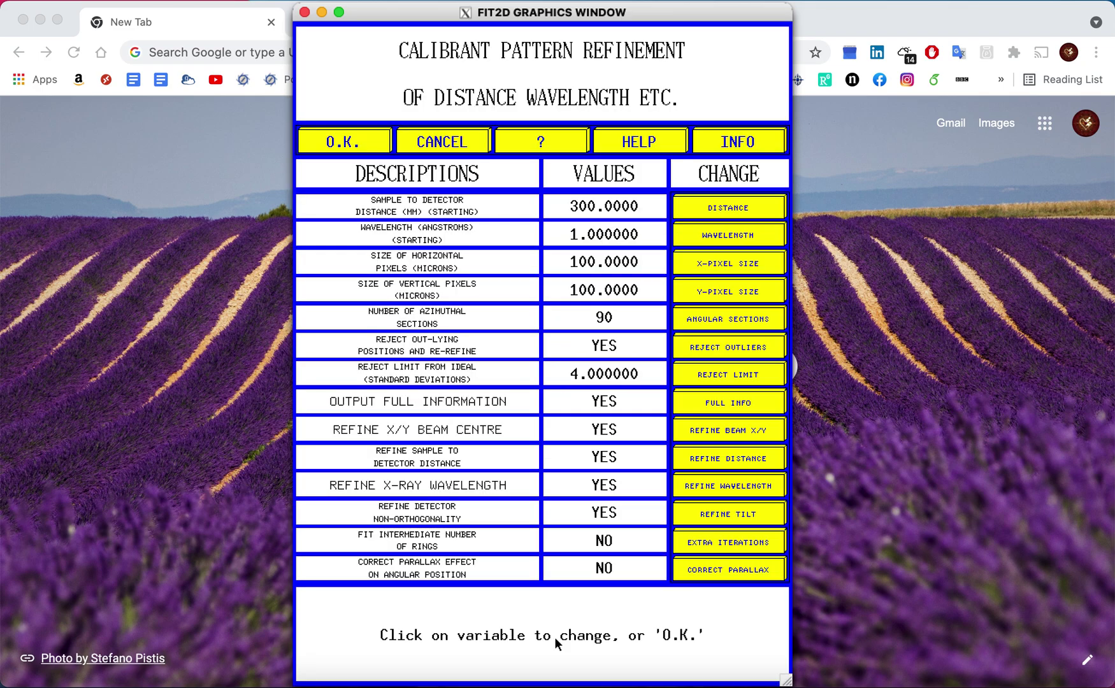
{"action": "left_click", "coordinate": [714, 210]}
{"action": "key", "text": "BackSpace"}
{"action": "key", "text": "BackSpace"}
{"action": "key", "text": "BackSpace"}
{"action": "key", "text": "BackSpace"}
{"action": "key", "text": "BackSpace"}
{"action": "key", "text": "BackSpace"}
{"action": "key", "text": "BackSpace"}
{"action": "key", "text": "BackSpace"}
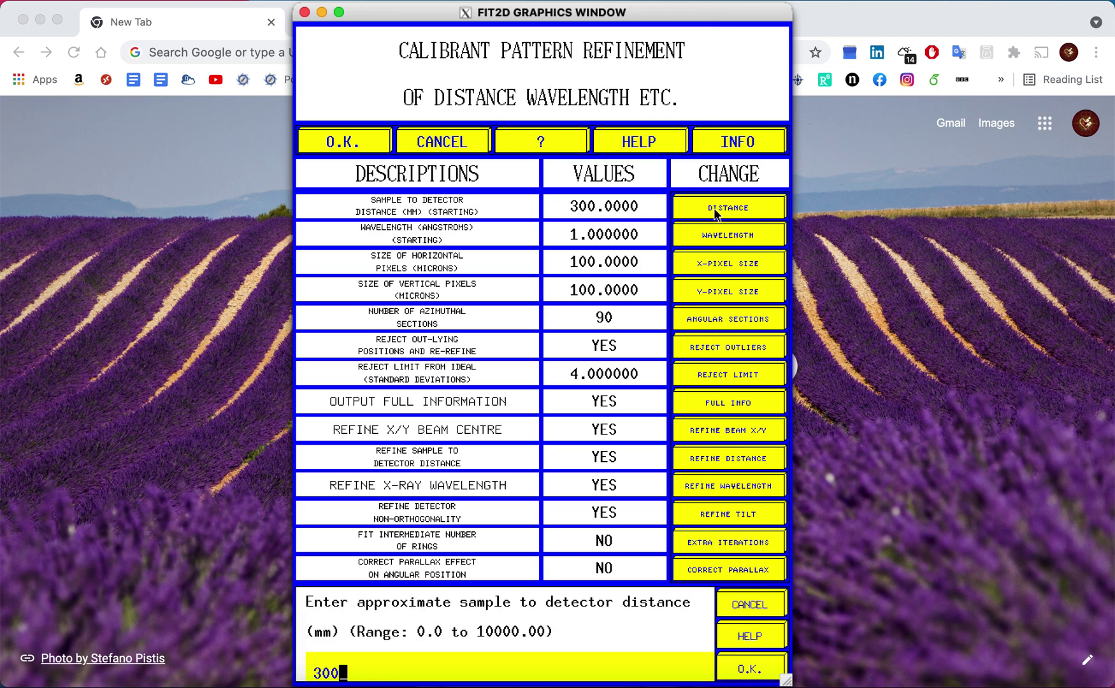
{"action": "type", "text": "200"}
{"action": "key", "text": "Return"}
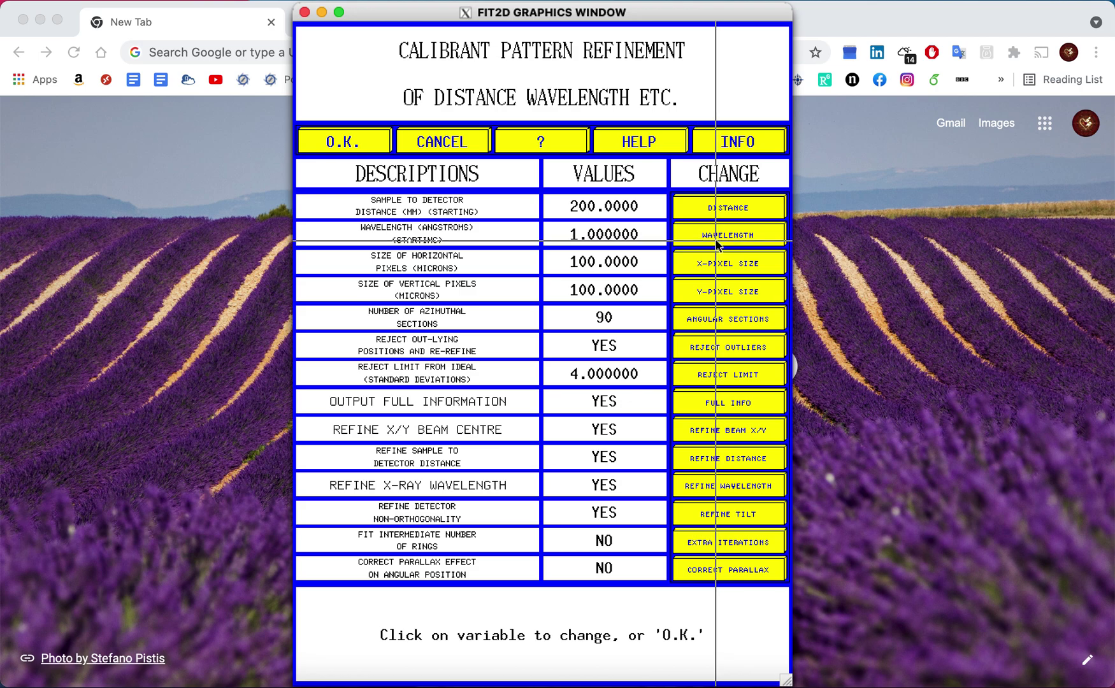
Set the starting wavelength for the calibrant refinement to 0.82 angstroms.
{"action": "left_click", "coordinate": [716, 235]}
{"action": "key", "text": "BackSpace"}
{"action": "key", "text": "BackSpace"}
{"action": "key", "text": "BackSpace"}
{"action": "key", "text": "BackSpace"}
{"action": "key", "text": "BackSpace"}
{"action": "key", "text": "BackSpace"}
{"action": "key", "text": "BackSpace"}
{"action": "key", "text": "BackSpace"}
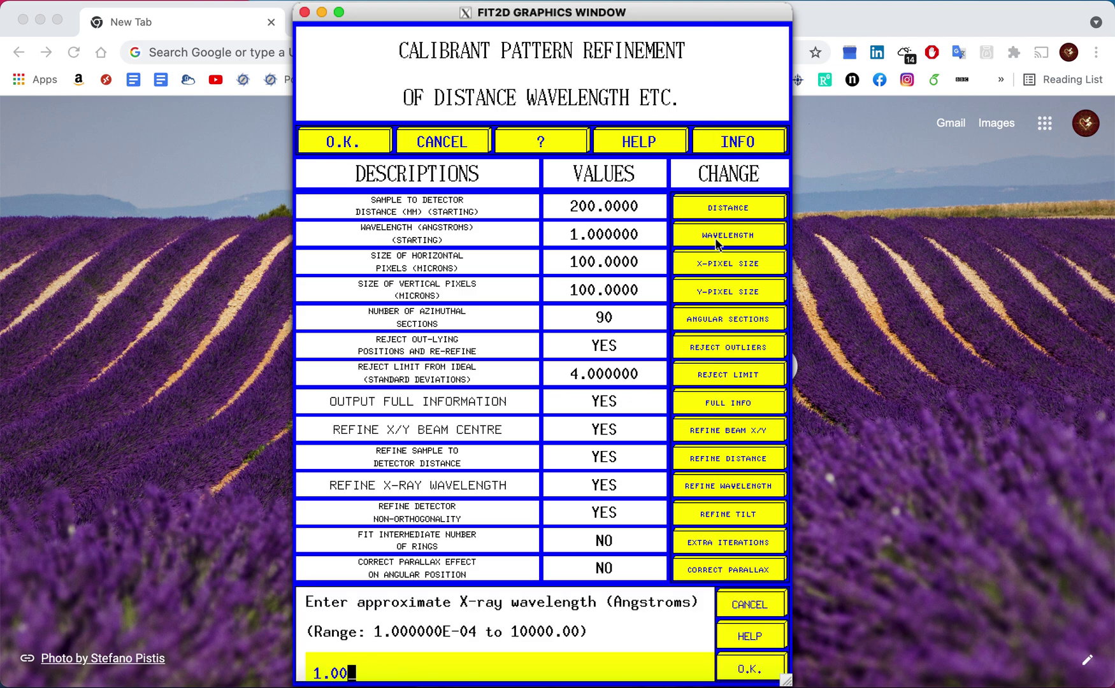
{"action": "type", "text": "0.82"}
{"action": "key", "text": "Return"}
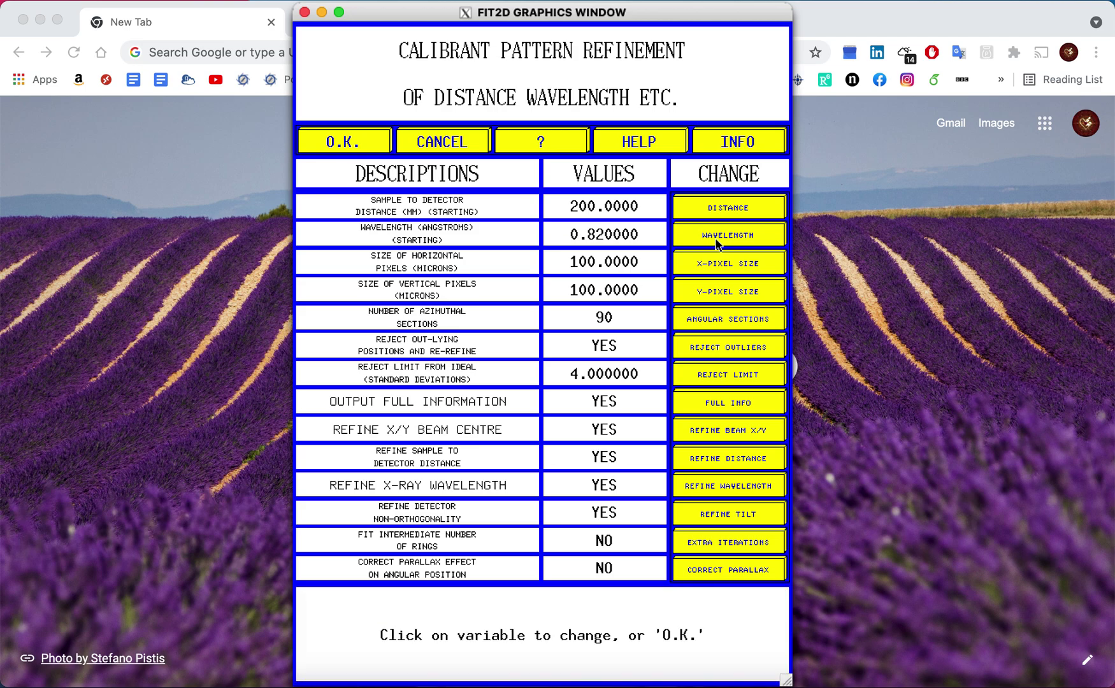
Set the horizontal pixel size for the calibrant refinement to 80 microns.
{"action": "left_click", "coordinate": [721, 265]}
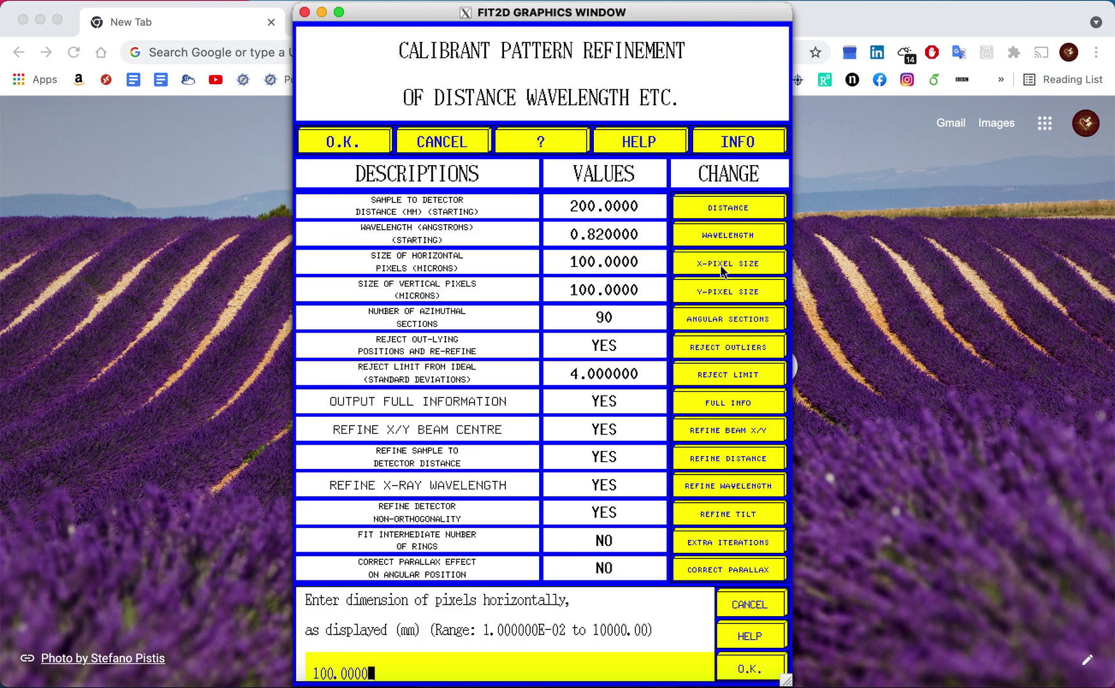
{"action": "key", "text": "BackSpace"}
{"action": "key", "text": "BackSpace"}
{"action": "key", "text": "BackSpace"}
{"action": "type", "text": "80"}
{"action": "key", "text": "Return"}
Set the vertical pixel size to 80 microns, turn off X-ray wavelength refinement, and accept the calibrant settings.
{"action": "left_click", "coordinate": [728, 297]}
{"action": "key", "text": "BackSpace"}
{"action": "key", "text": "BackSpace"}
{"action": "key", "text": "BackSpace"}
{"action": "key", "text": "BackSpace"}
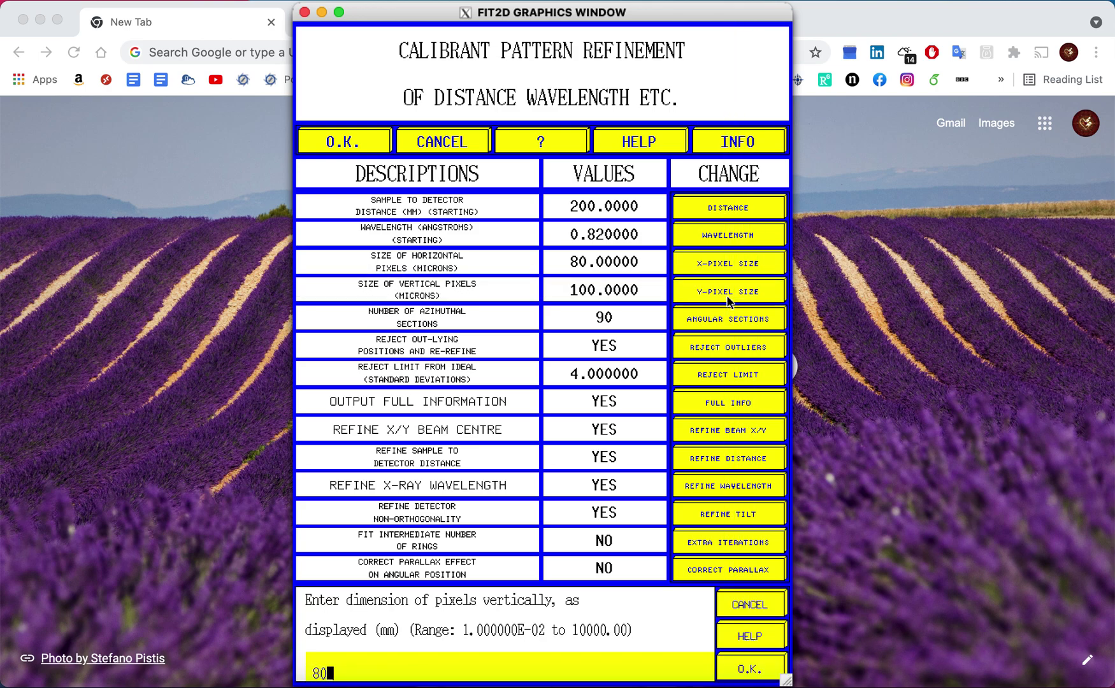
{"action": "key", "text": "Return"}
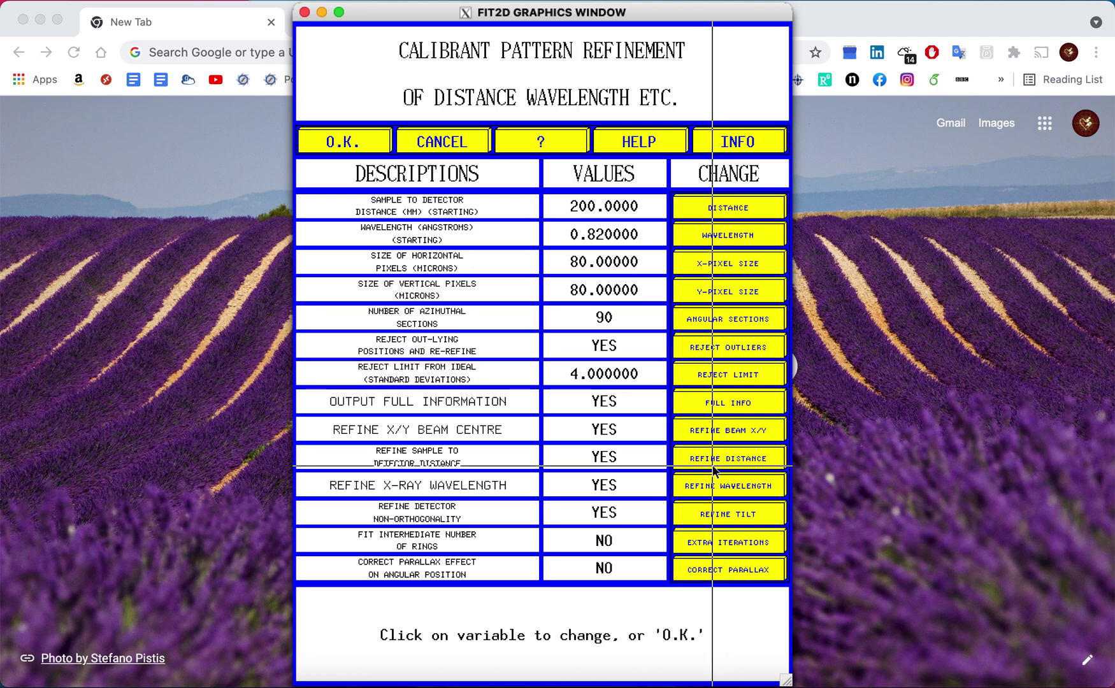
{"action": "left_click", "coordinate": [698, 495]}
{"action": "left_click", "coordinate": [341, 142]}
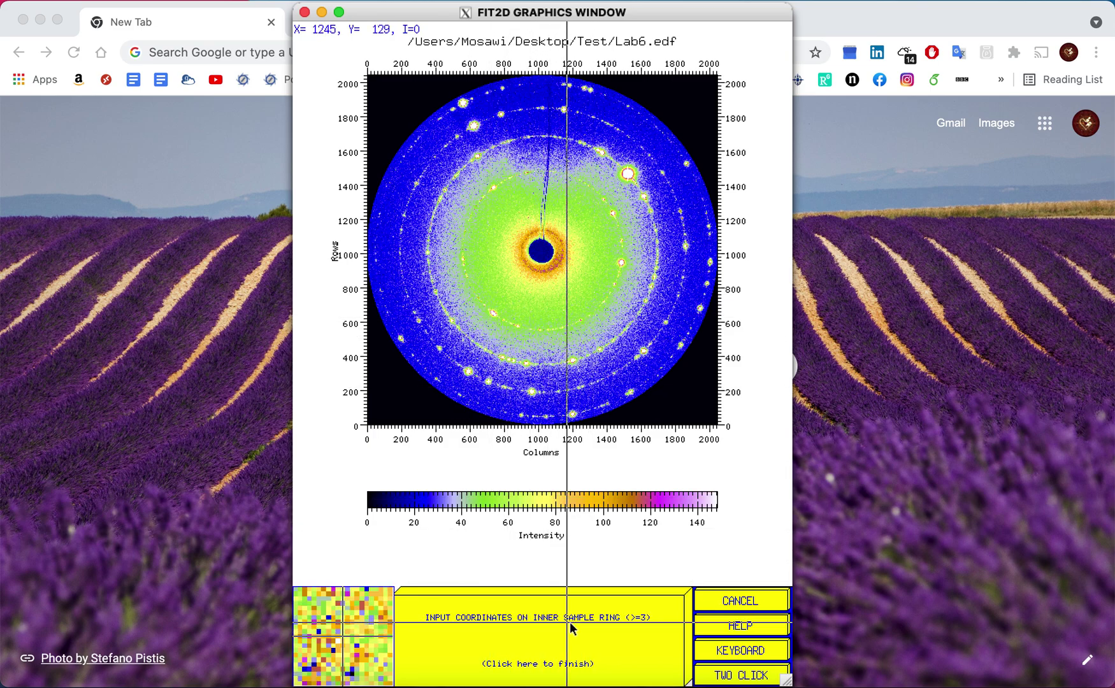
Mark eight points around the inner diffraction ring and run the calibrant refinement.
{"action": "left_click", "coordinate": [610, 296]}
{"action": "left_click", "coordinate": [622, 241]}
{"action": "left_click", "coordinate": [597, 189]}
{"action": "left_click", "coordinate": [519, 176]}
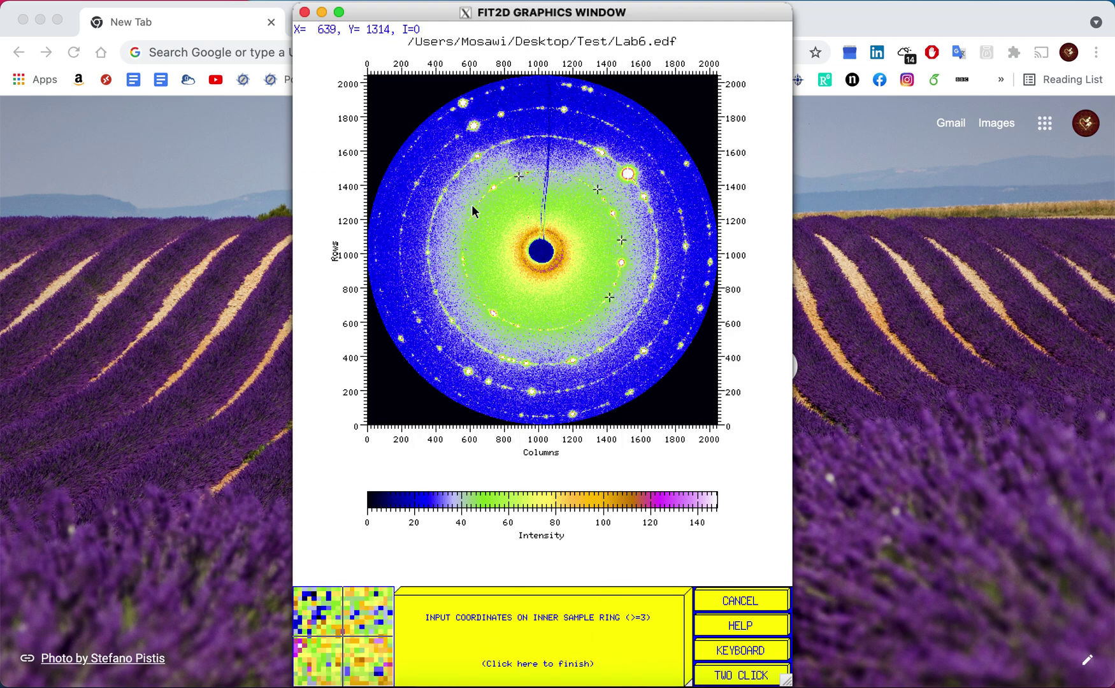
{"action": "left_click", "coordinate": [466, 223]}
{"action": "left_click", "coordinate": [466, 274]}
{"action": "left_click", "coordinate": [492, 312]}
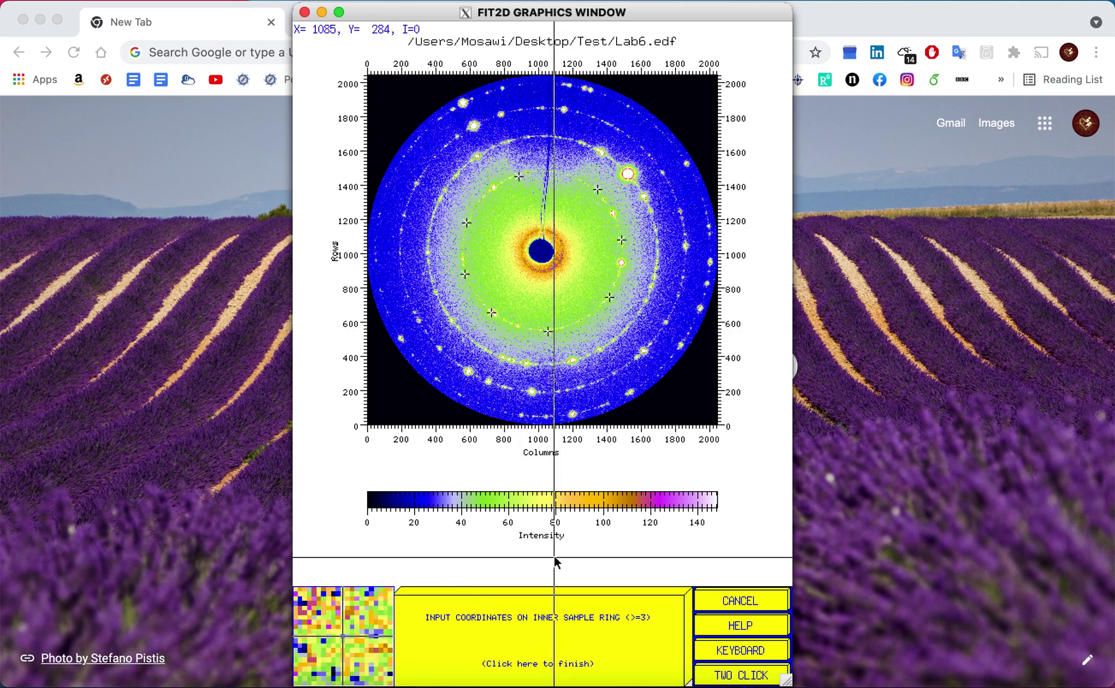
{"action": "left_click", "coordinate": [524, 644]}
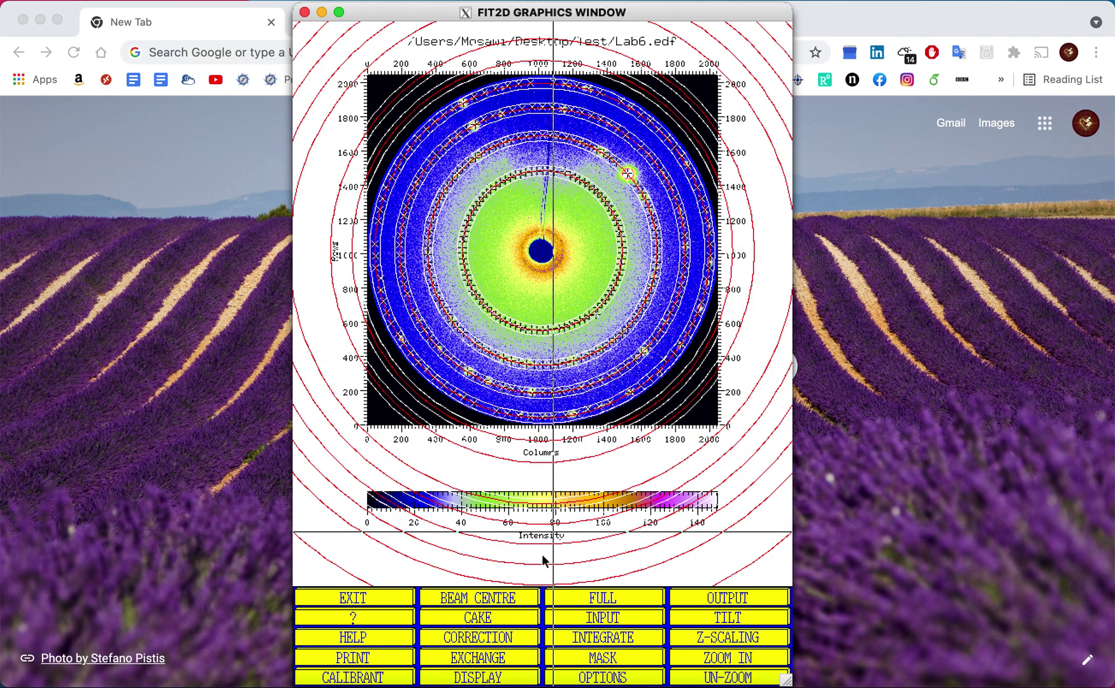
Define a full 0 to 360 degree cake region around the existing beam centre, with inner radius about 263 pixels and outer radius about 996 pixels.
{"action": "left_click", "coordinate": [480, 599]}
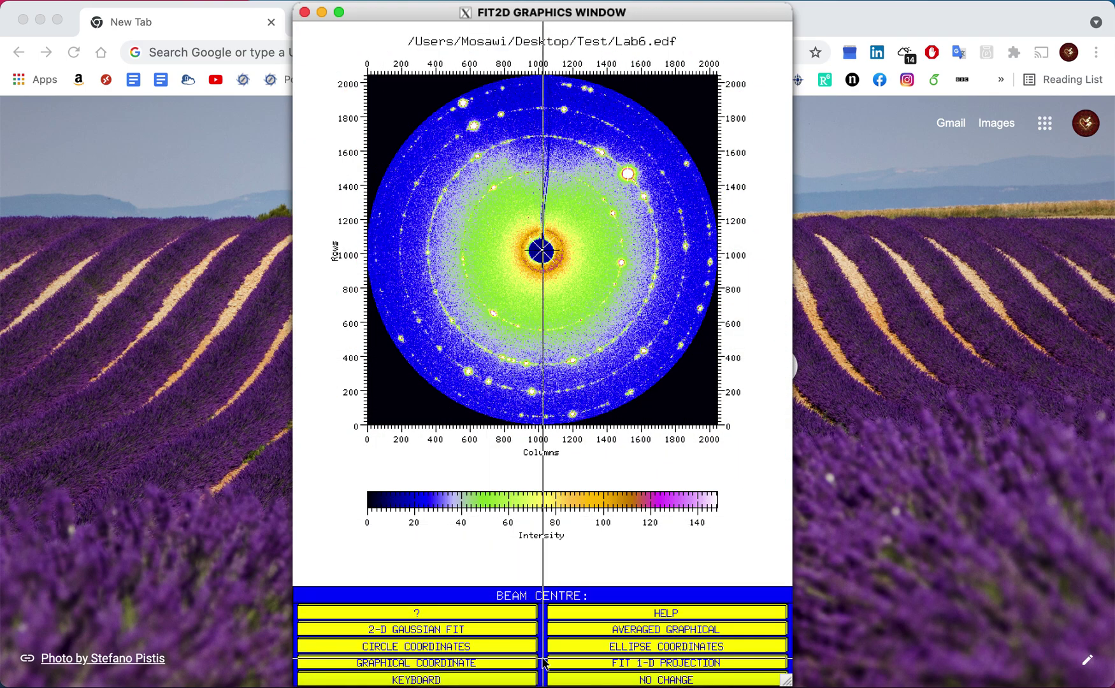
{"action": "left_click", "coordinate": [592, 680]}
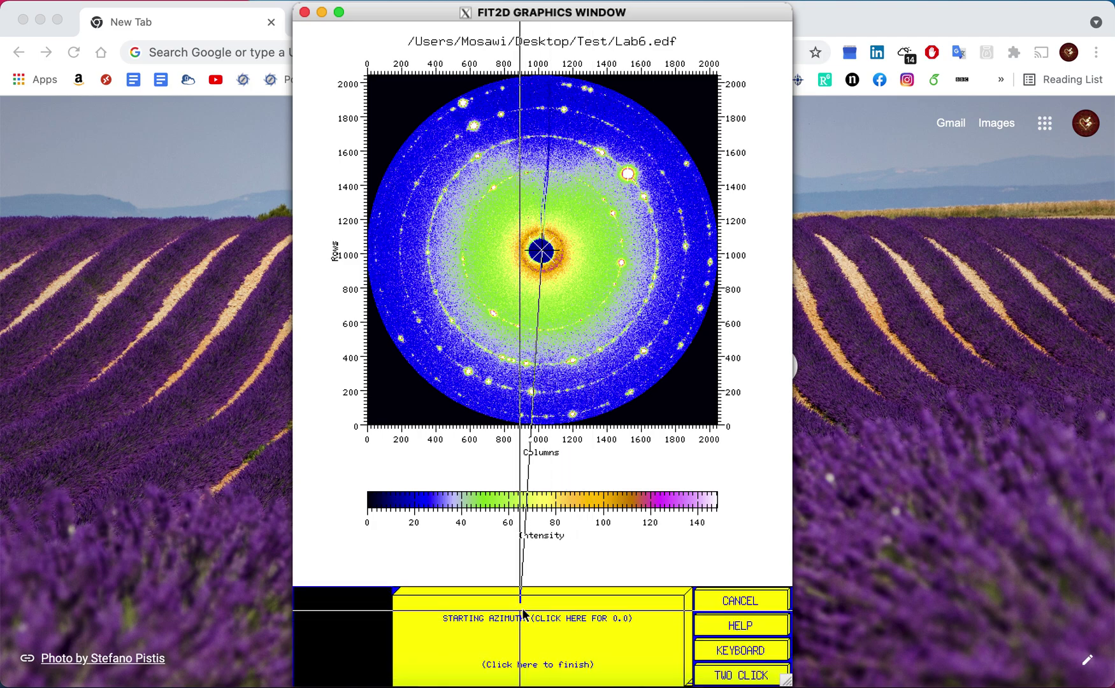
{"action": "left_click", "coordinate": [545, 644]}
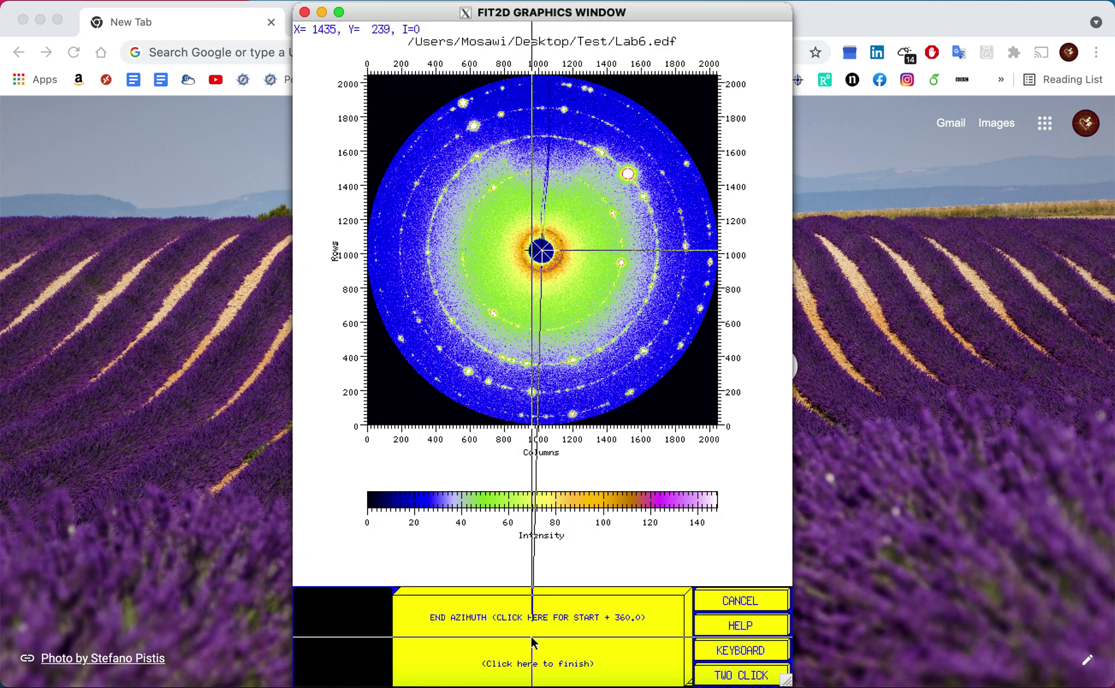
{"action": "left_click", "coordinate": [536, 637]}
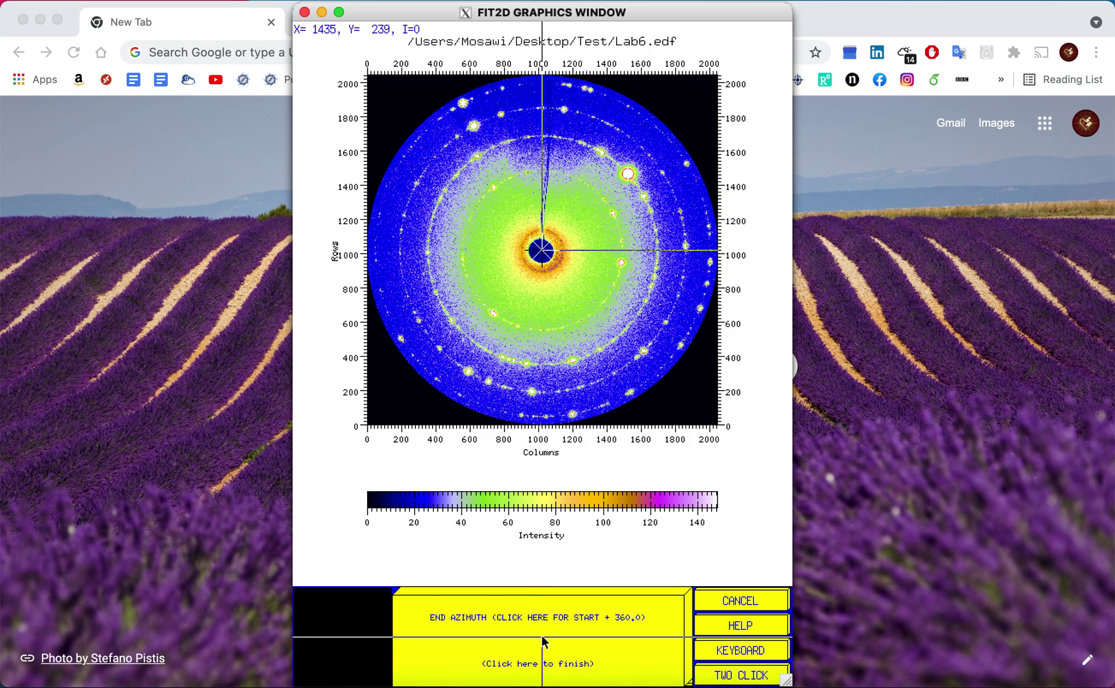
{"action": "left_click", "coordinate": [577, 281]}
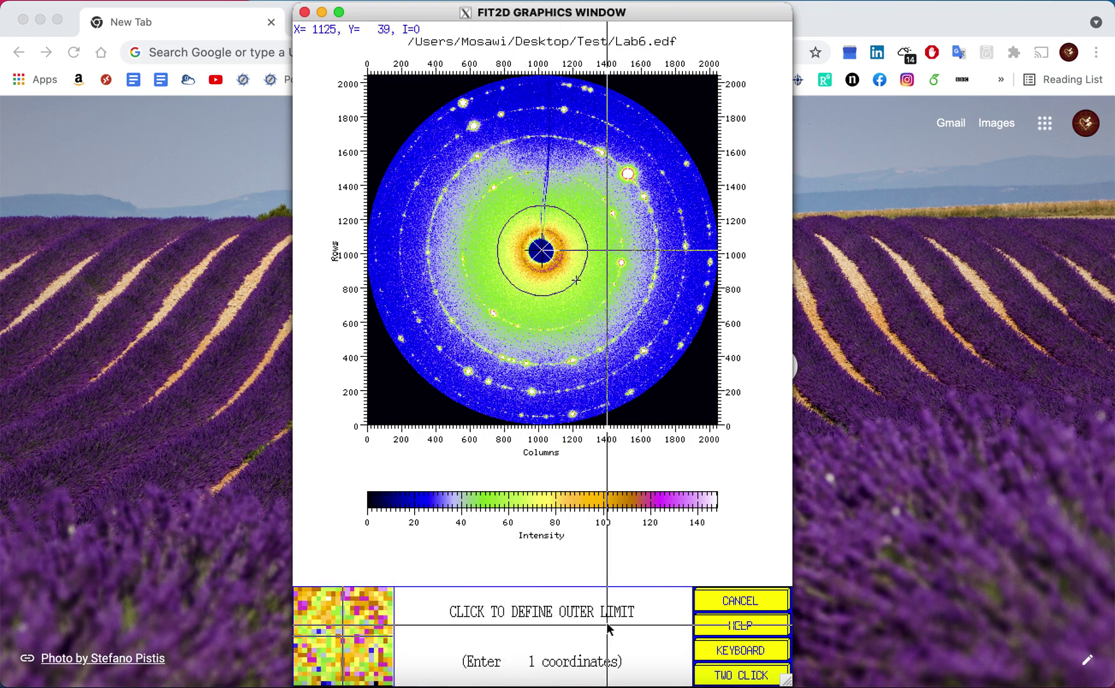
{"action": "left_click", "coordinate": [550, 423]}
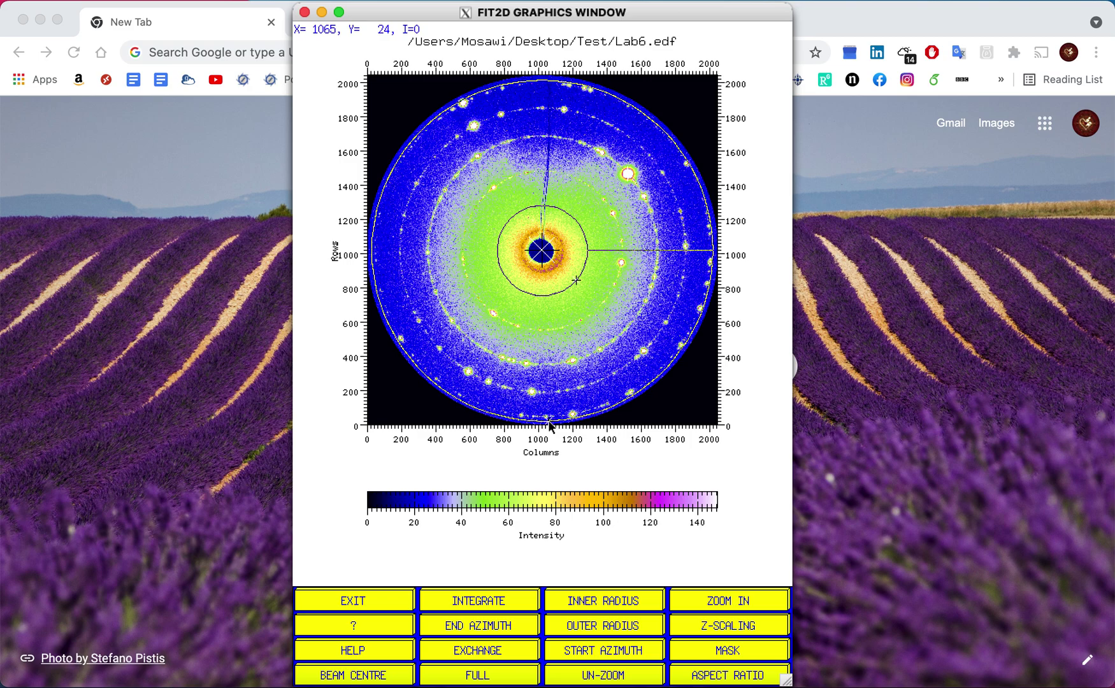
Integrate the calibrant's cake region over 2-theta with 360 radial bins and the refined geometry, and swap back to the source image.
{"action": "left_click", "coordinate": [487, 601]}
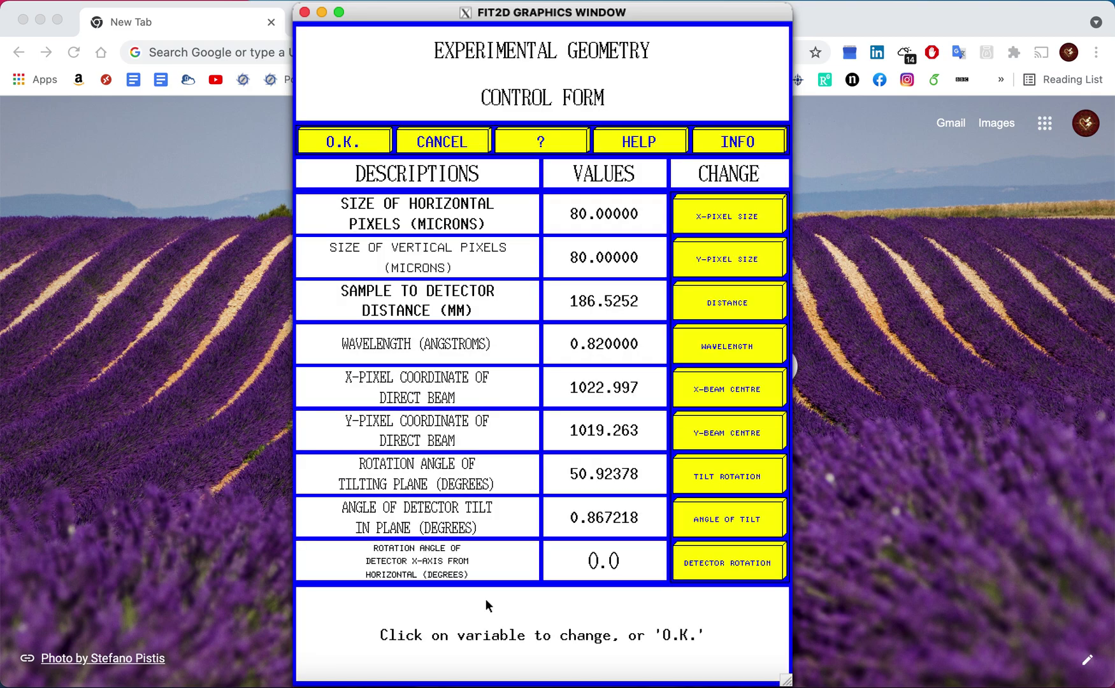
{"action": "left_click", "coordinate": [351, 144]}
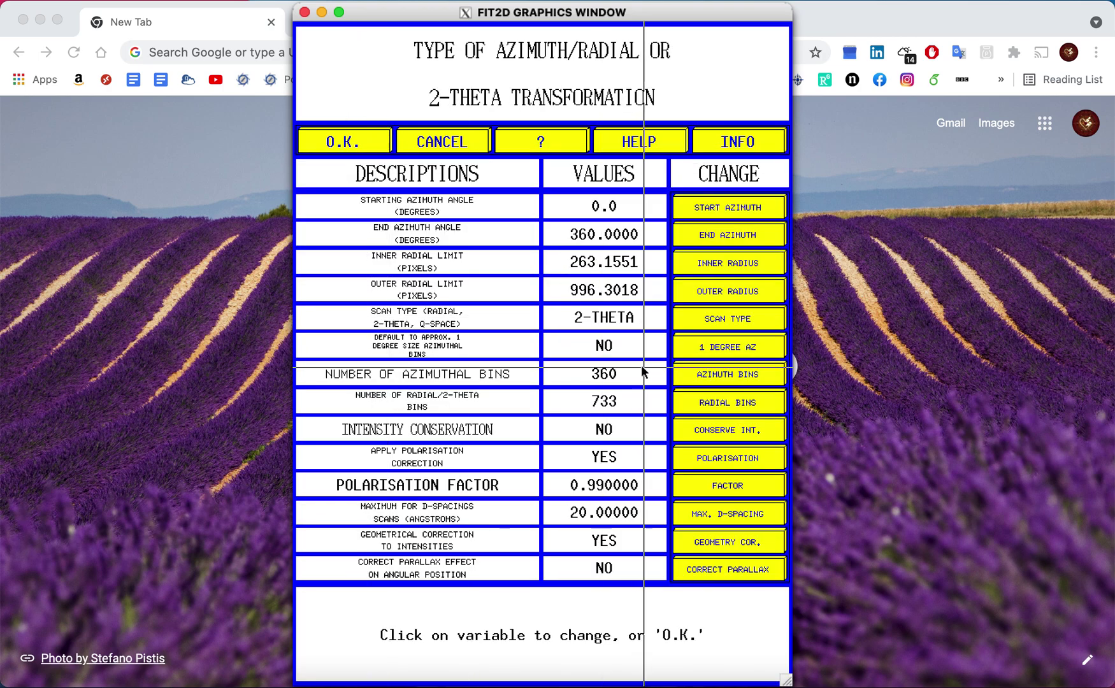
{"action": "left_click", "coordinate": [700, 402]}
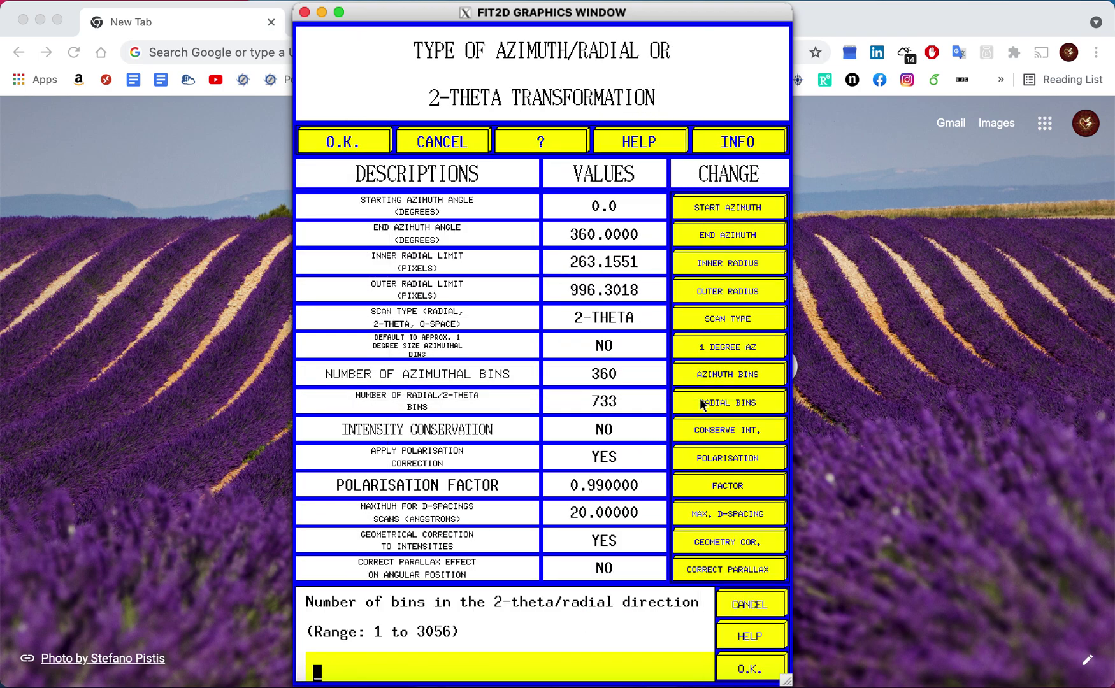
{"action": "key", "text": "Return"}
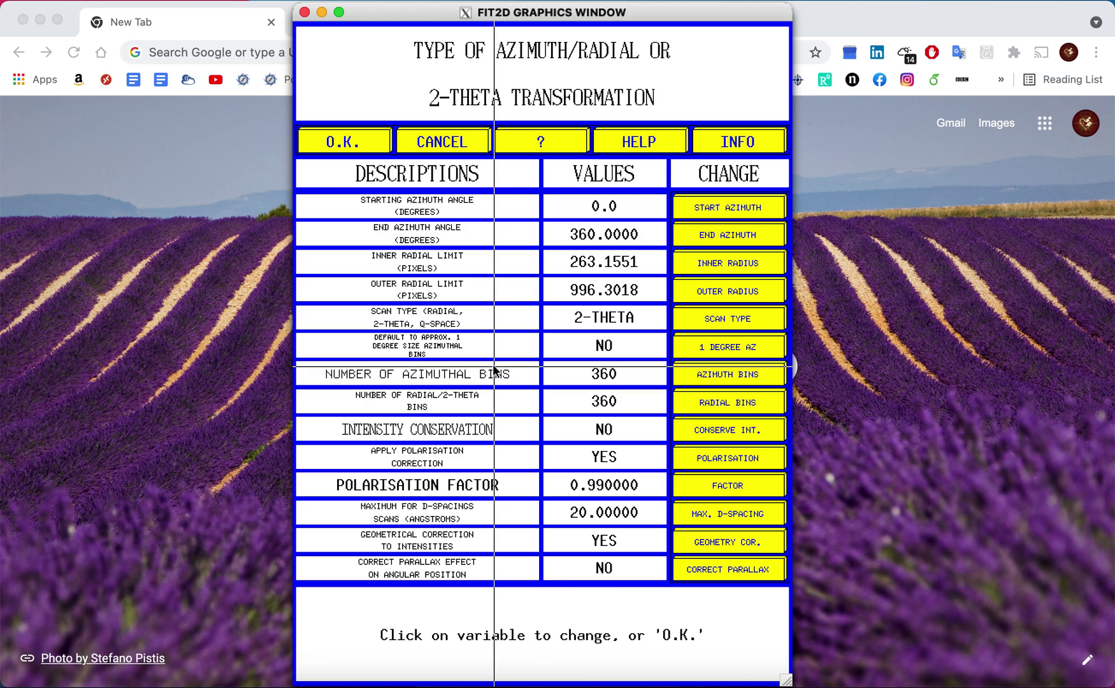
{"action": "left_click", "coordinate": [344, 141]}
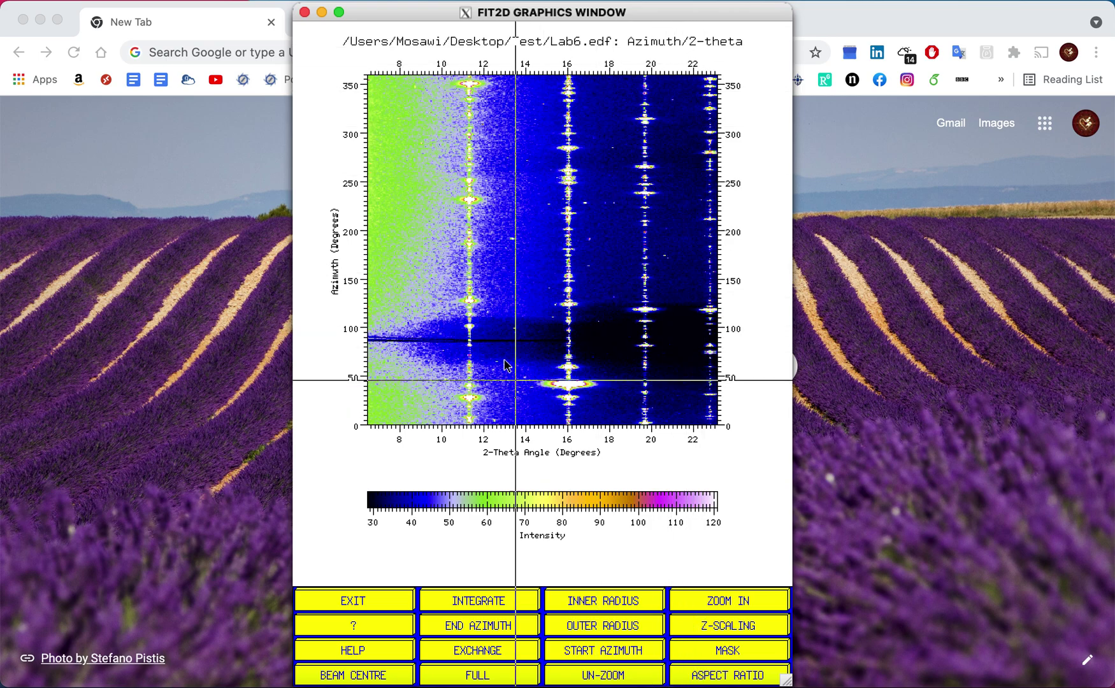
{"action": "left_click", "coordinate": [474, 654]}
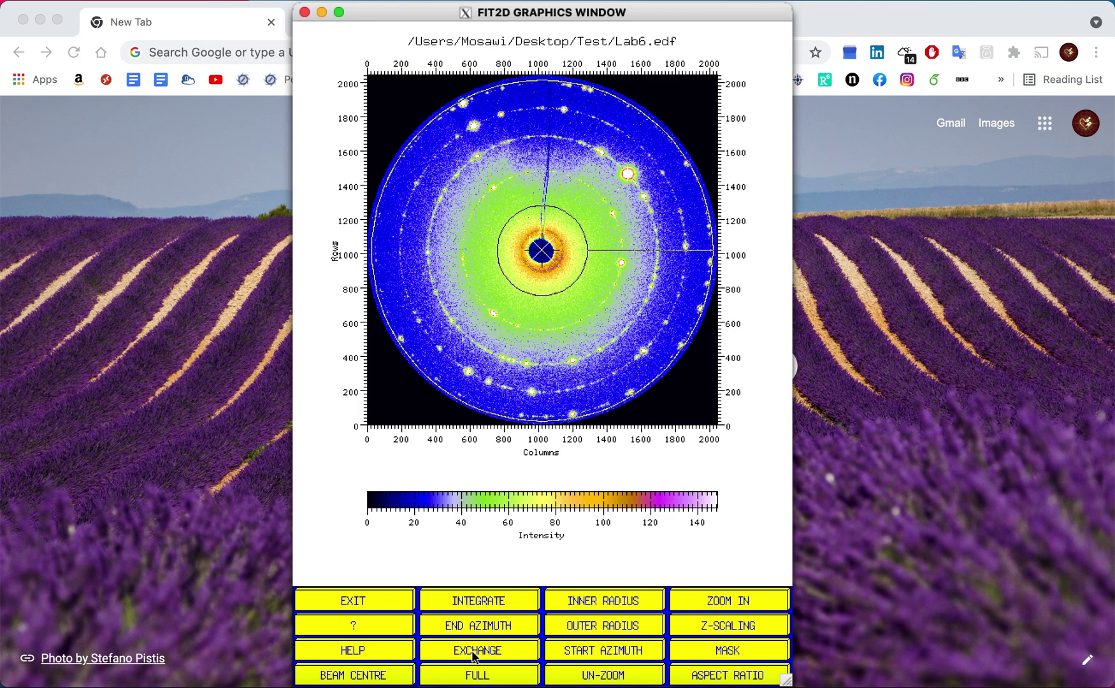
Leave the cake mode and load the Test_0001.edf image without detector distortion corrections.
{"action": "left_click", "coordinate": [379, 600]}
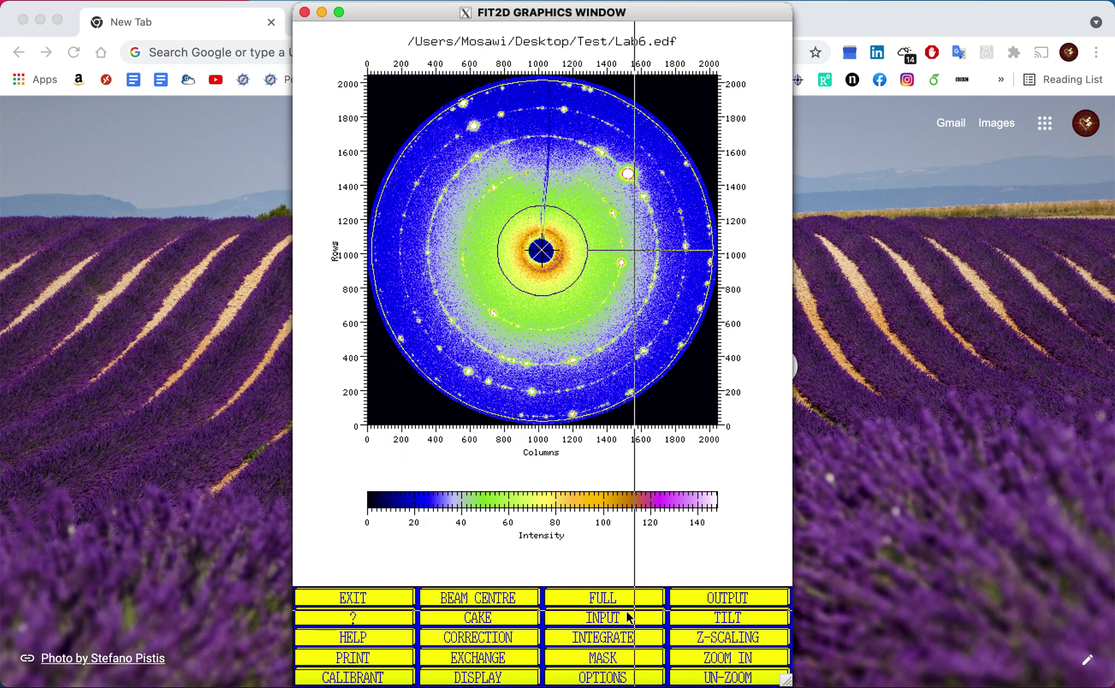
{"action": "left_click", "coordinate": [635, 613]}
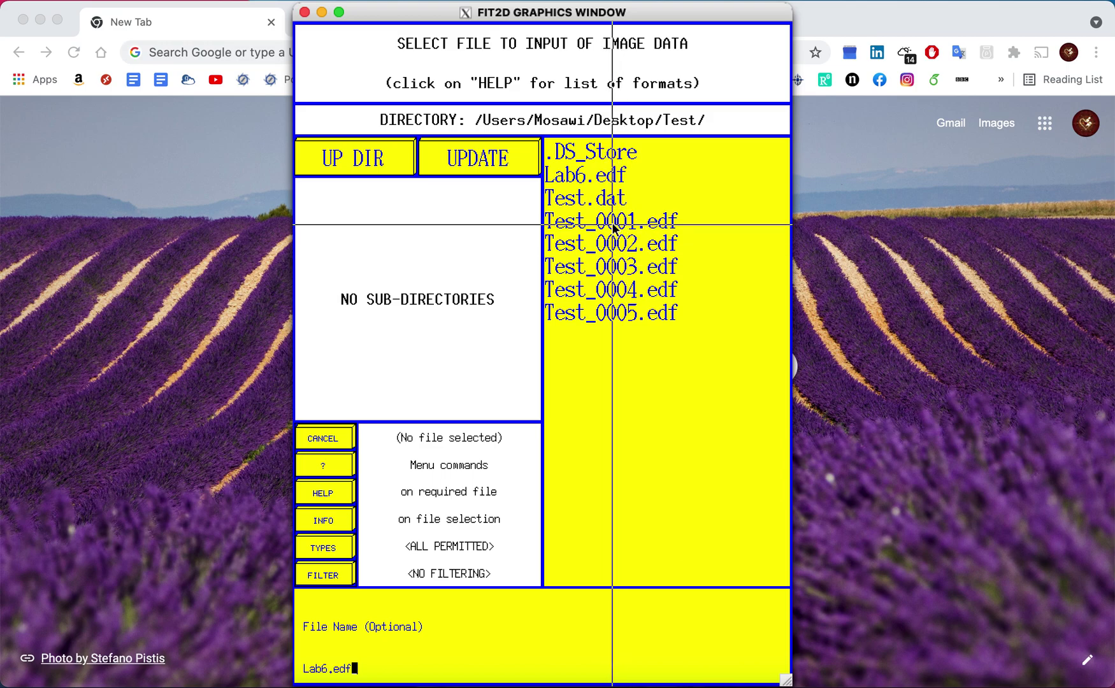
{"action": "left_click", "coordinate": [611, 223]}
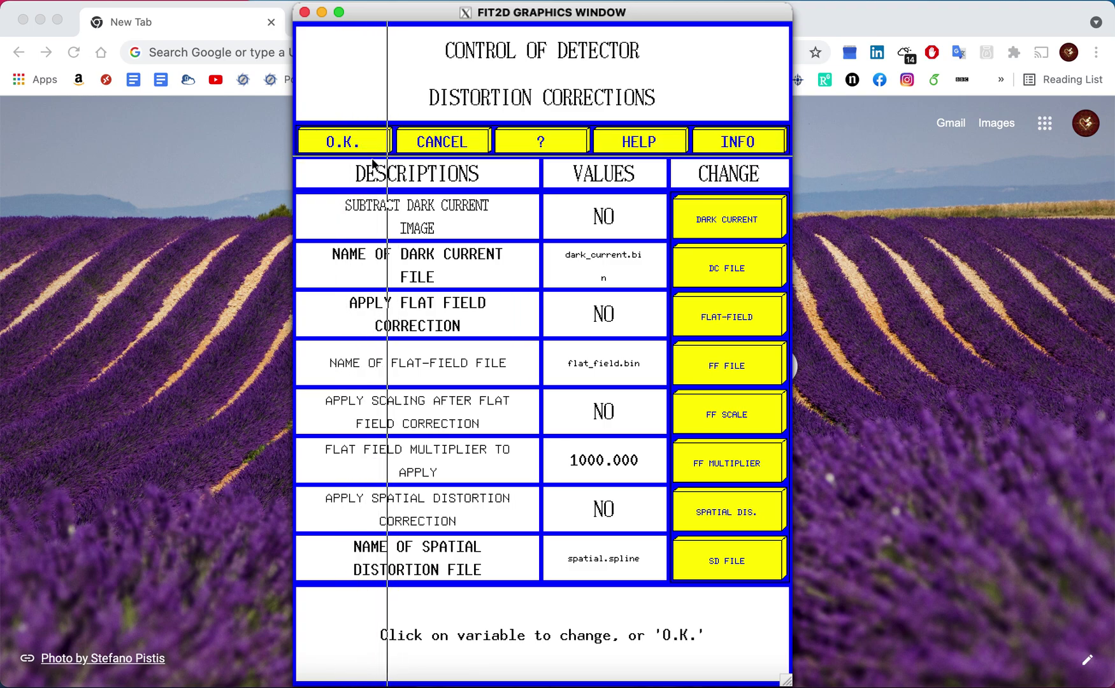
{"action": "left_click", "coordinate": [340, 142]}
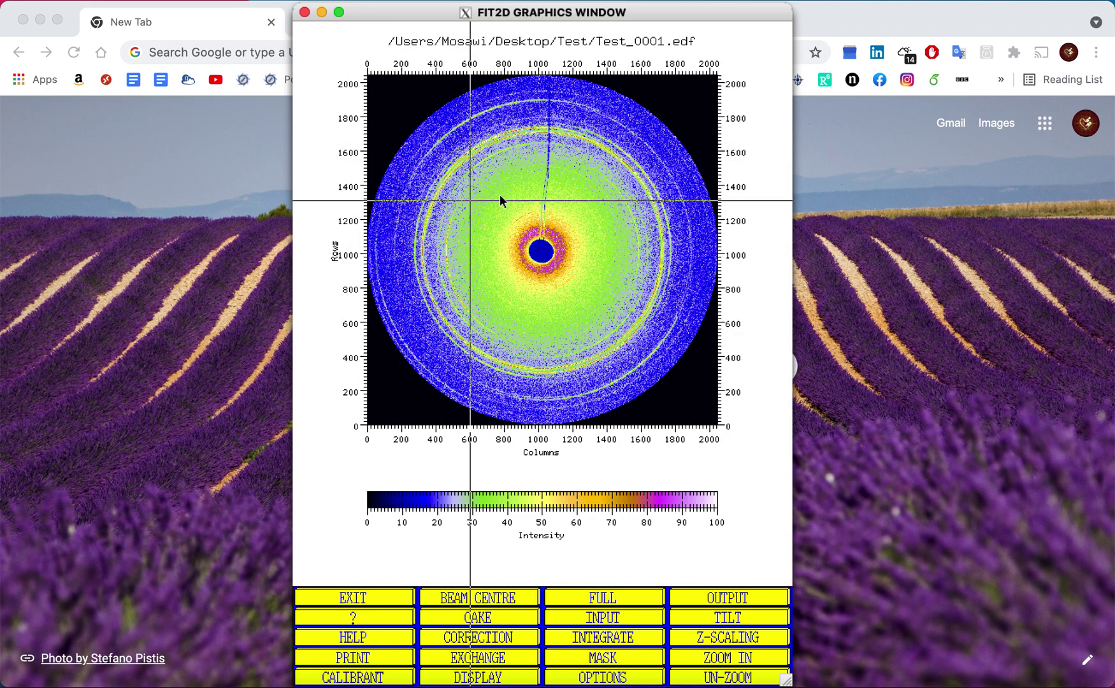
Redefine the cake's radial limits tightly around the faint inner ring, with inner radius about 548 pixels and outer radius about 568 pixels.
{"action": "left_click", "coordinate": [471, 618]}
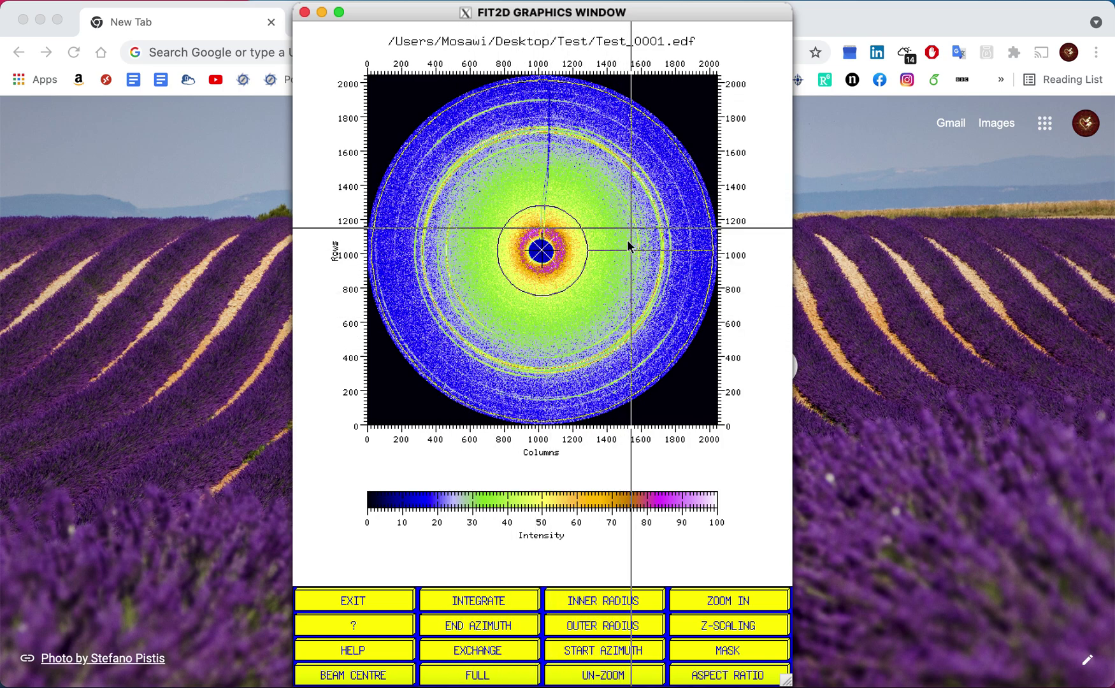
{"action": "left_click", "coordinate": [594, 601]}
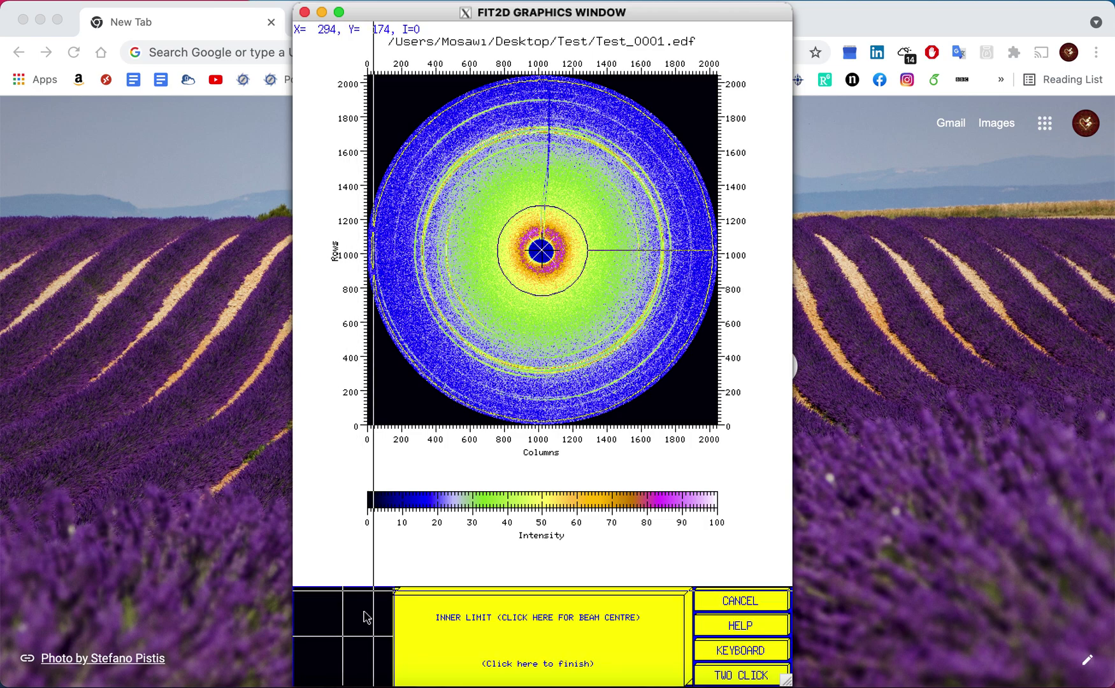
{"action": "left_click", "coordinate": [459, 295]}
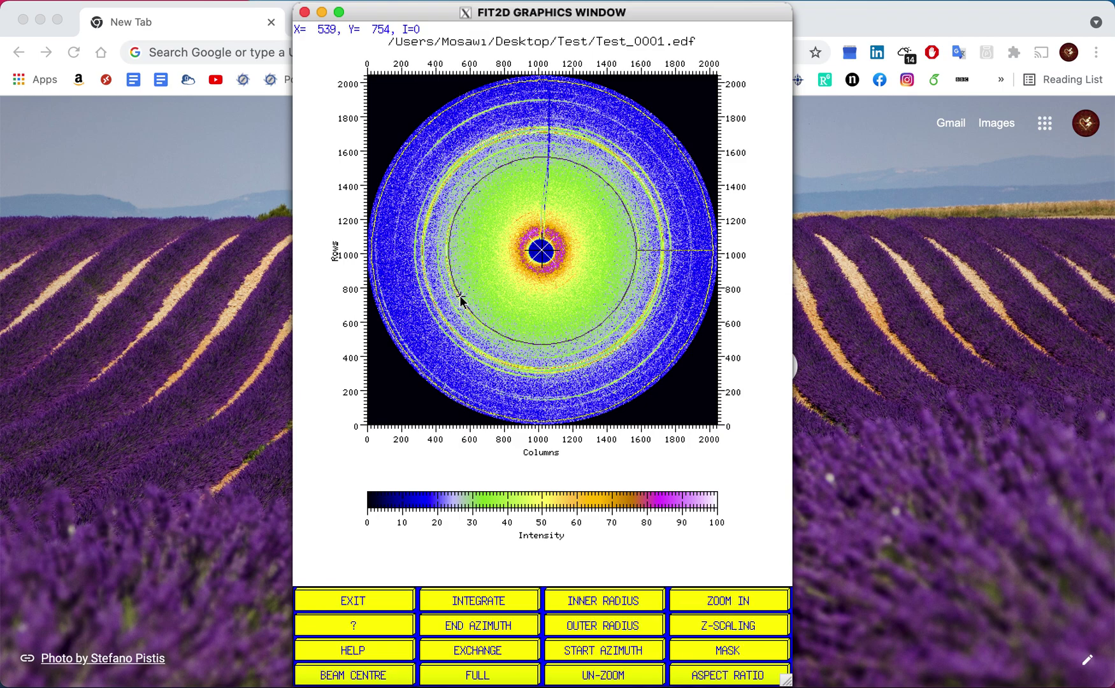
{"action": "left_click", "coordinate": [593, 628]}
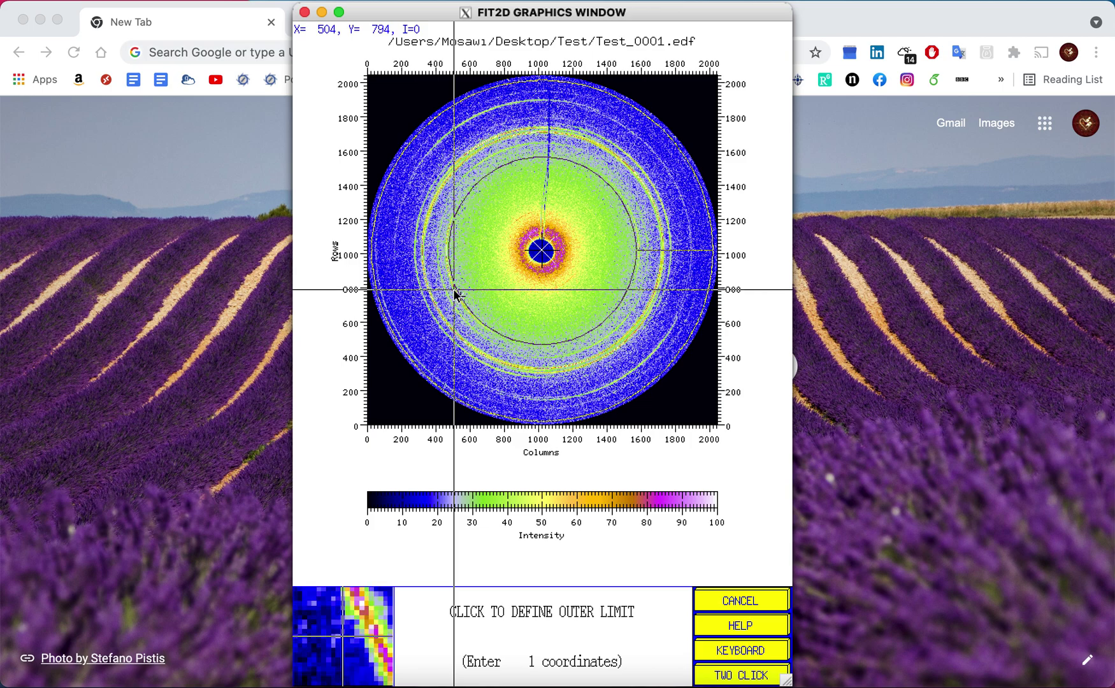
{"action": "left_click", "coordinate": [455, 293]}
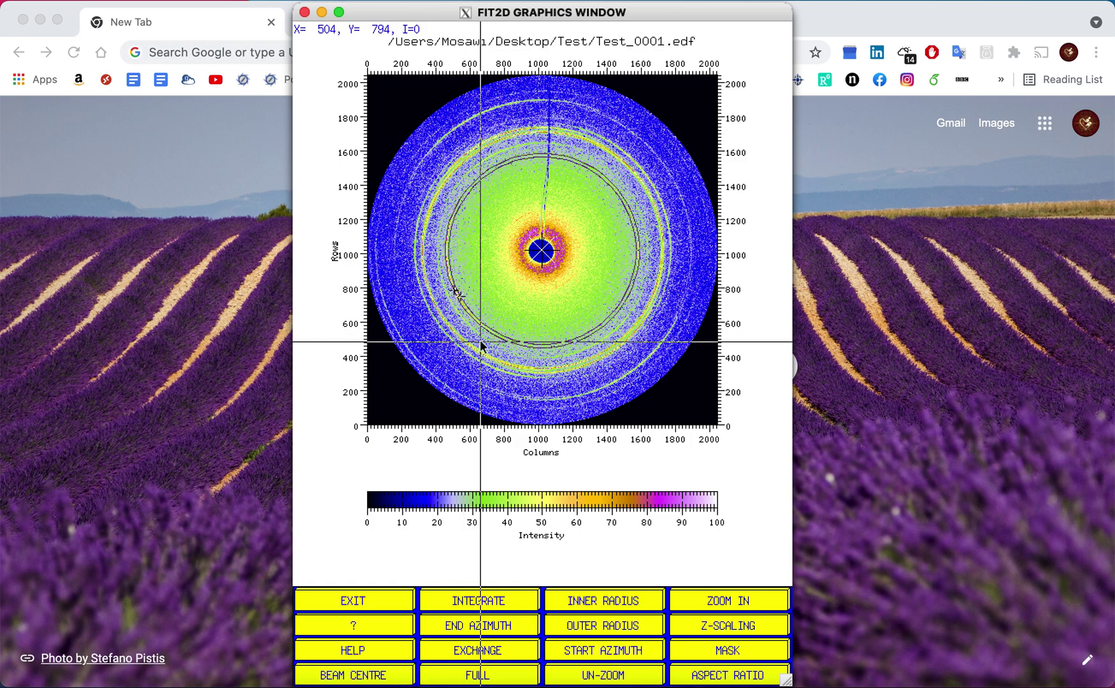
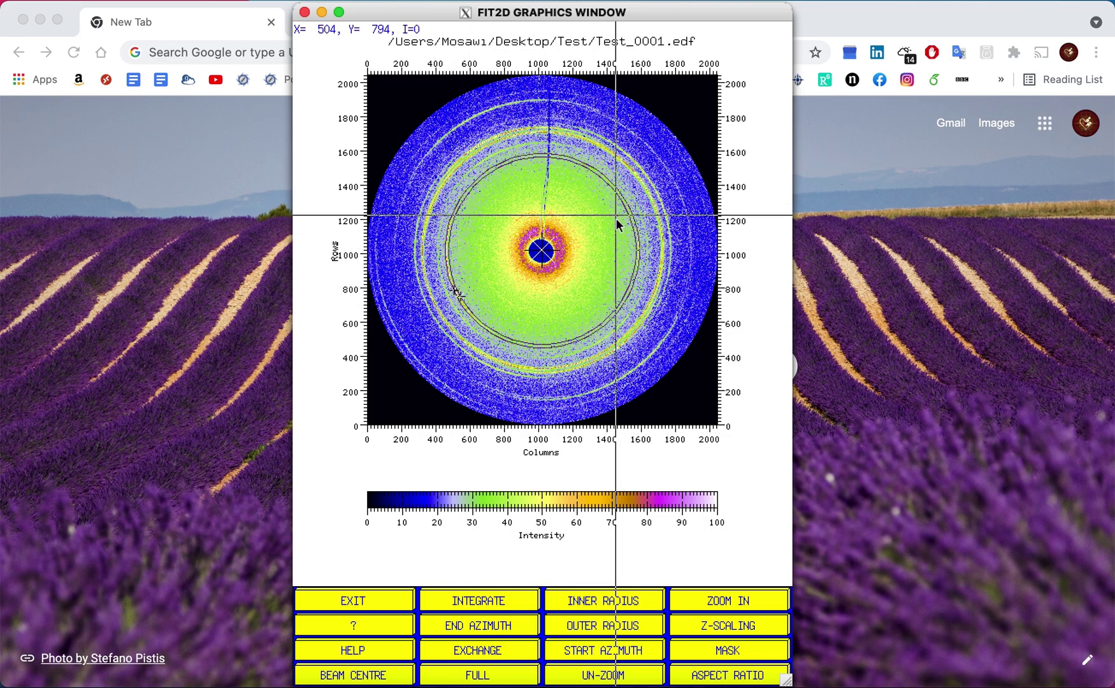
Integrate the narrowed cake region with the existing geometry and transformation settings, and swap back to the diffraction image.
{"action": "left_click", "coordinate": [479, 602]}
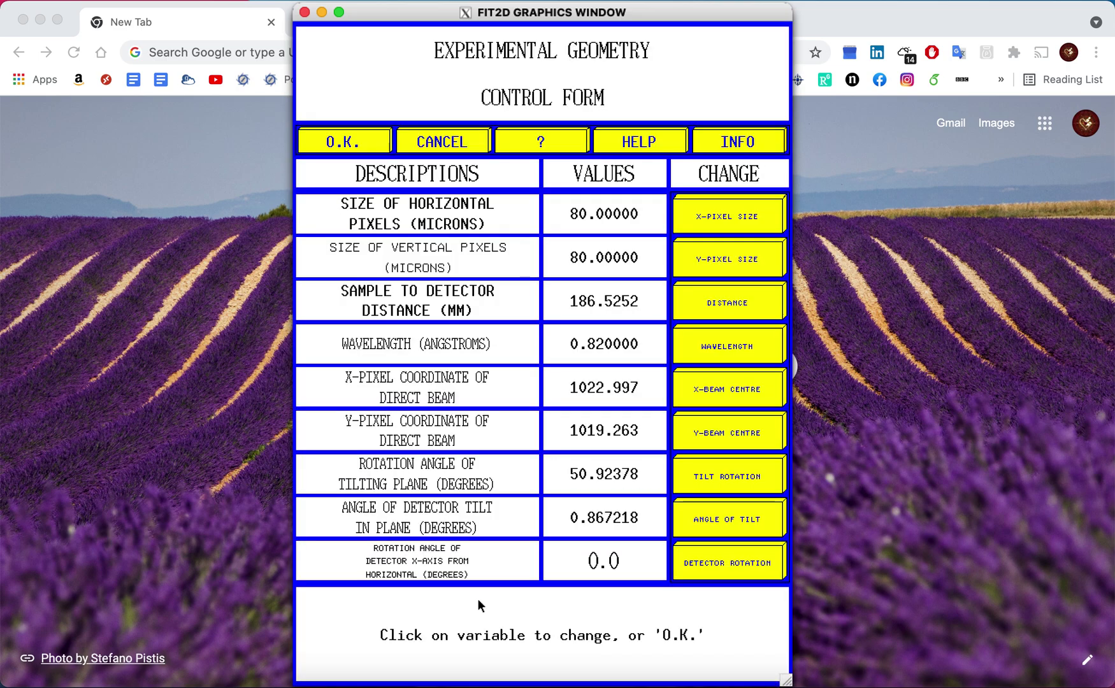
{"action": "left_click", "coordinate": [350, 145]}
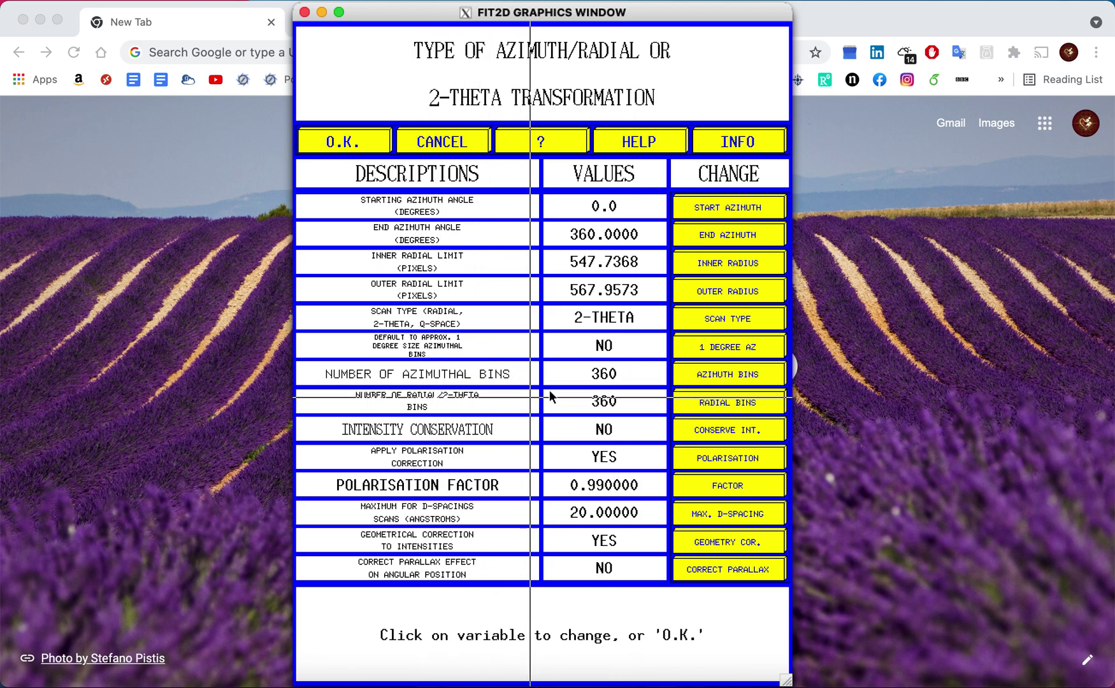
{"action": "left_click", "coordinate": [350, 144]}
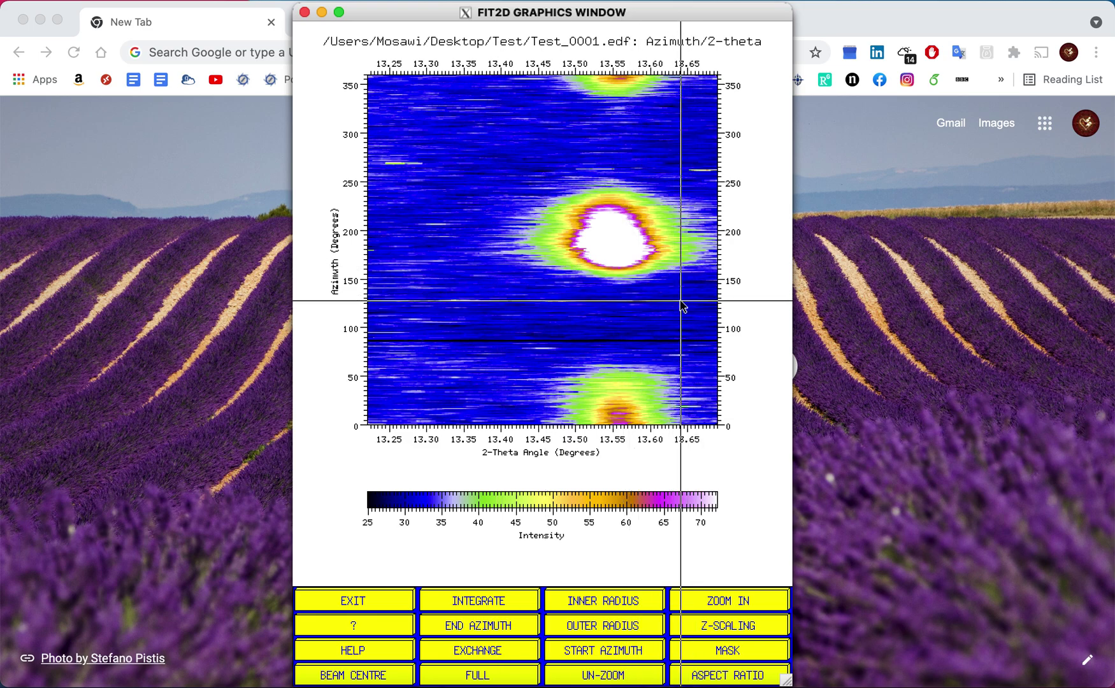
{"action": "left_click", "coordinate": [485, 652]}
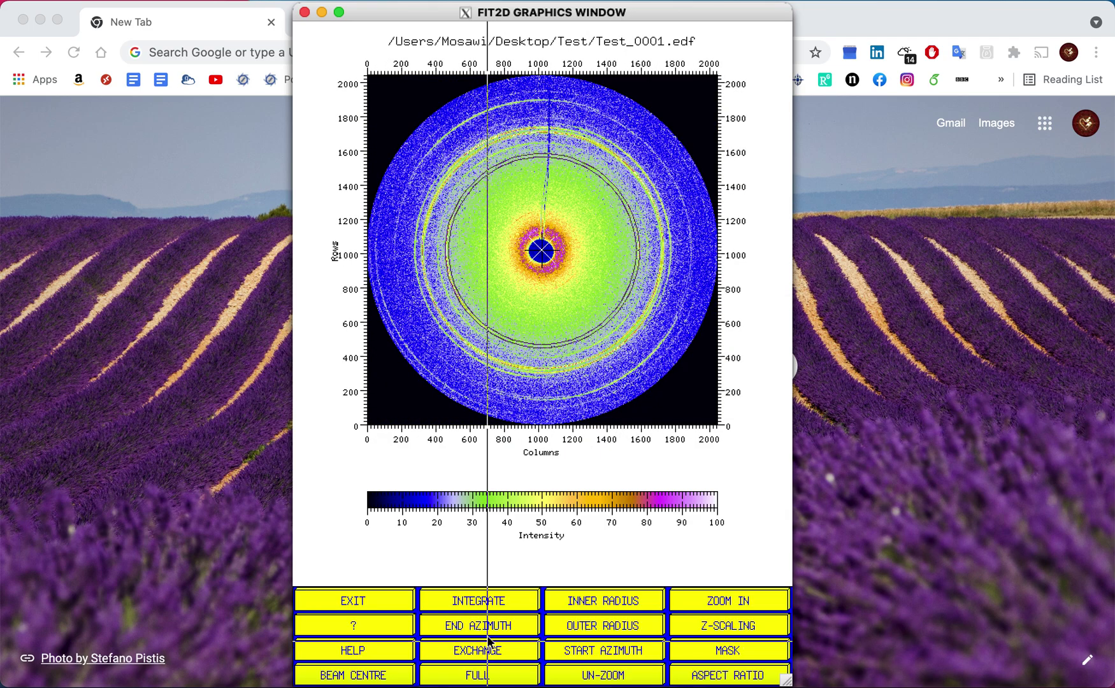
Set the inner radial limit to 550 pixels, integrate the cake again, and swap back to the diffraction image.
{"action": "left_click", "coordinate": [472, 601]}
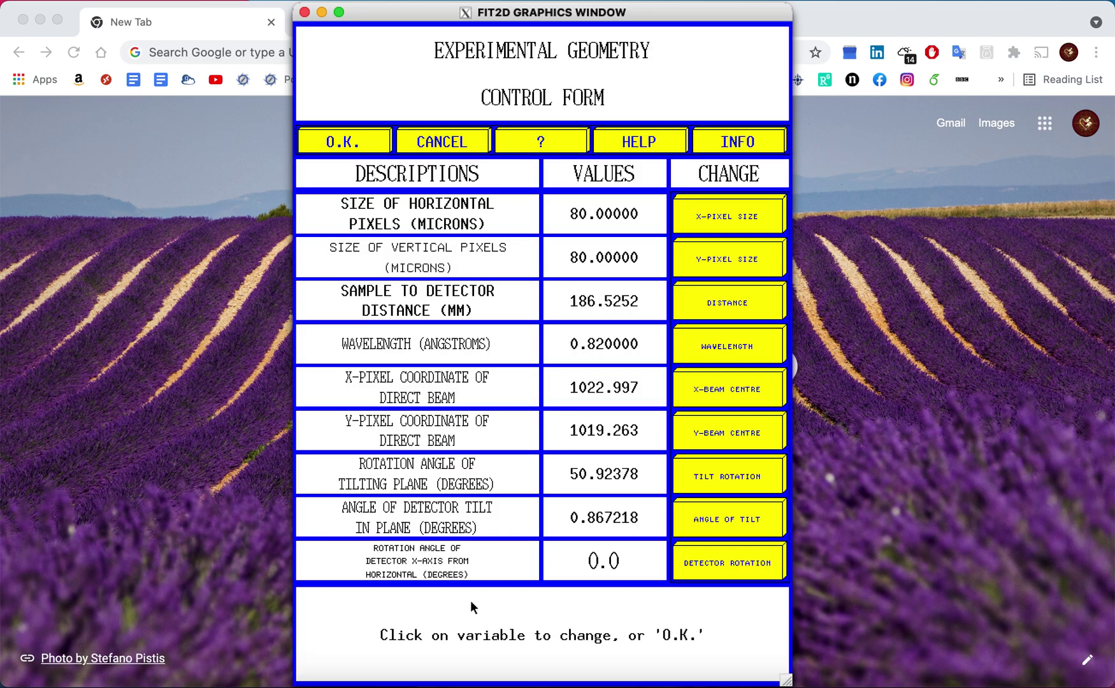
{"action": "left_click", "coordinate": [360, 141]}
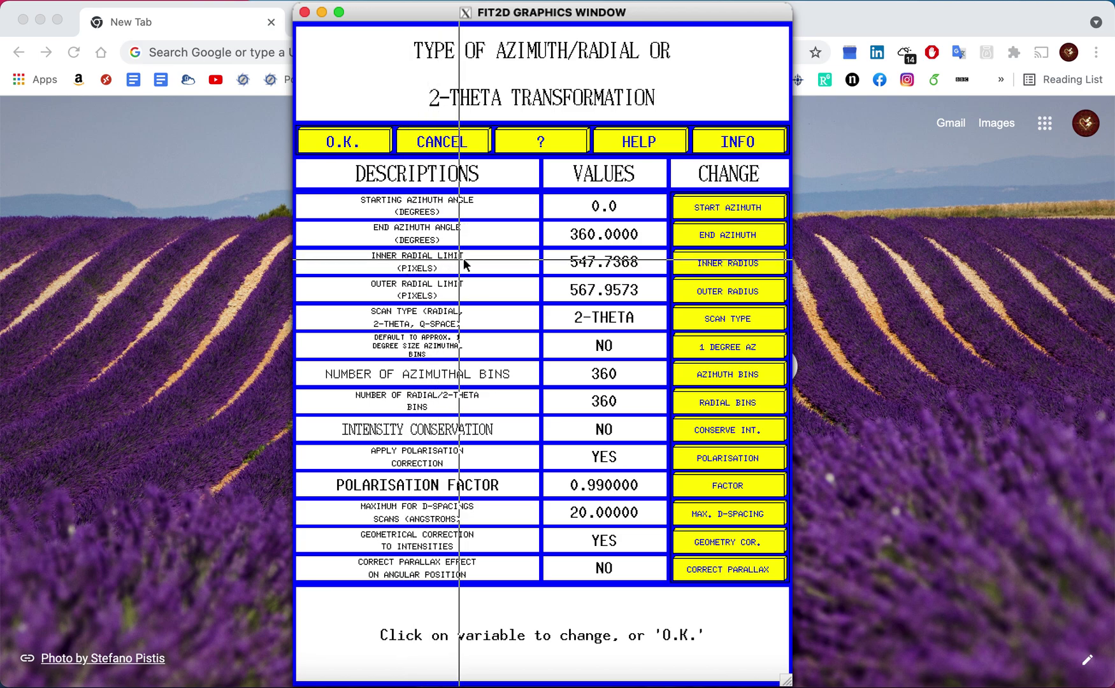
{"action": "left_click", "coordinate": [707, 266]}
{"action": "key", "text": "BackSpace"}
{"action": "key", "text": "BackSpace"}
{"action": "key", "text": "BackSpace"}
{"action": "key", "text": "BackSpace"}
{"action": "key", "text": "BackSpace"}
{"action": "key", "text": "BackSpace"}
{"action": "key", "text": "BackSpace"}
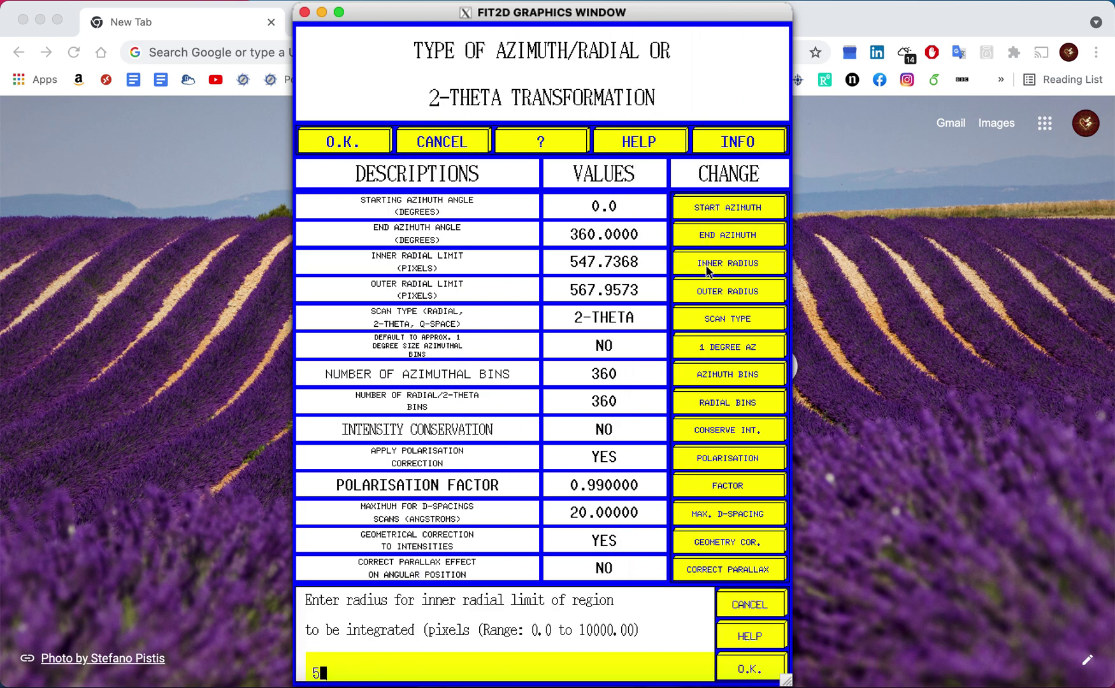
{"action": "type", "text": "50"}
{"action": "key", "text": "Return"}
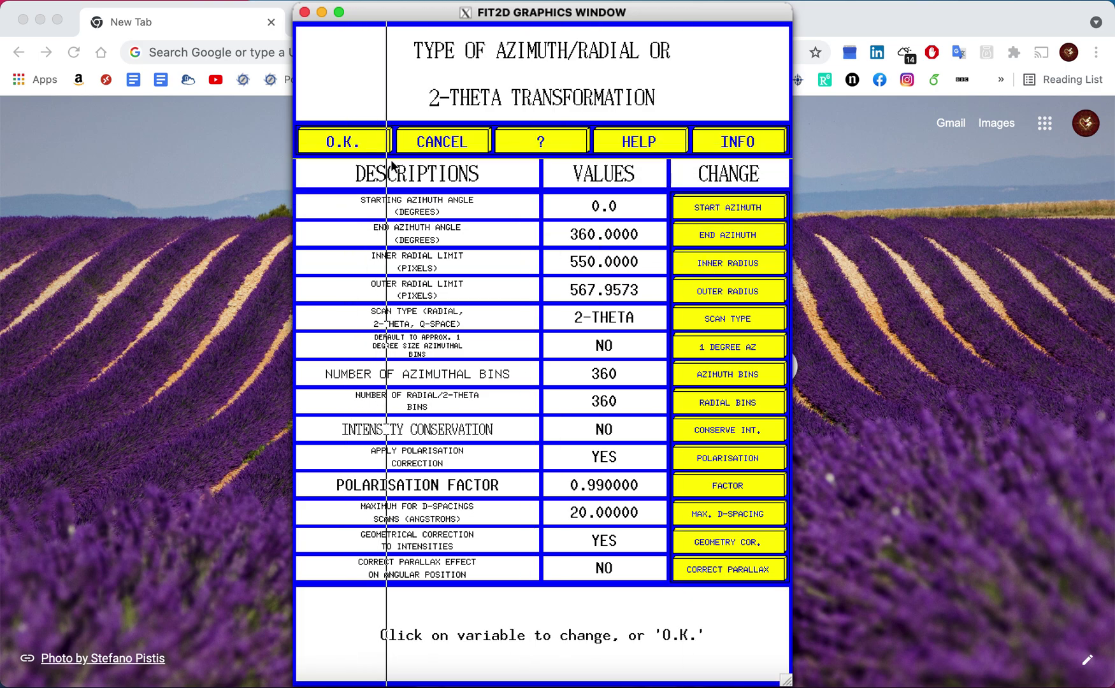
{"action": "left_click", "coordinate": [356, 144]}
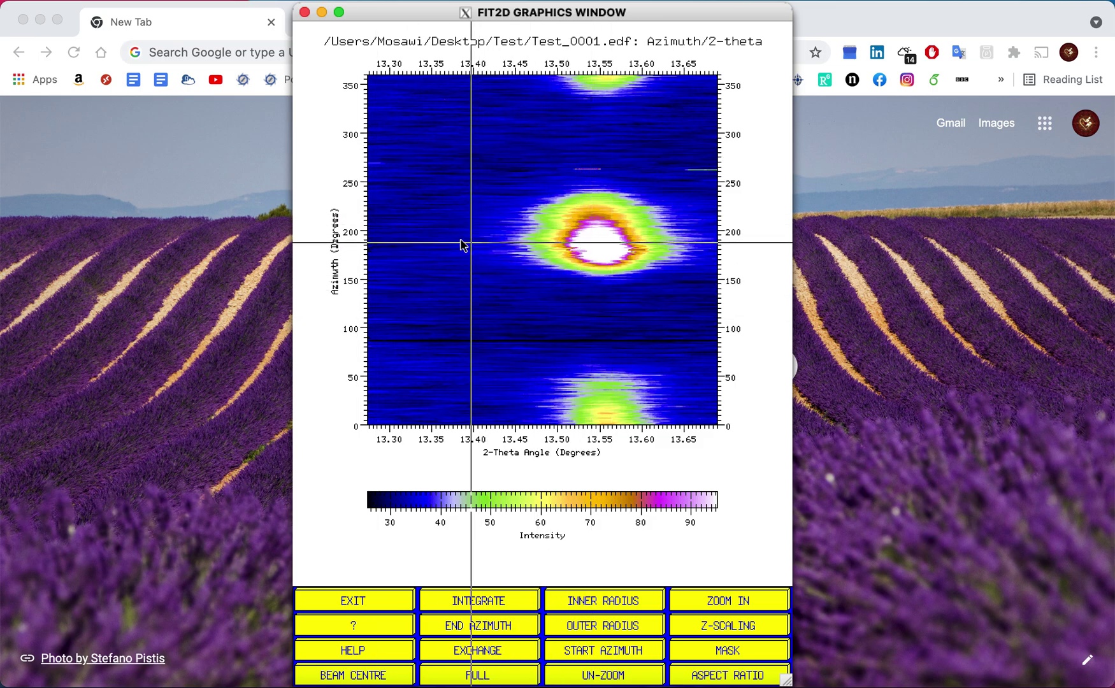
{"action": "left_click", "coordinate": [475, 651]}
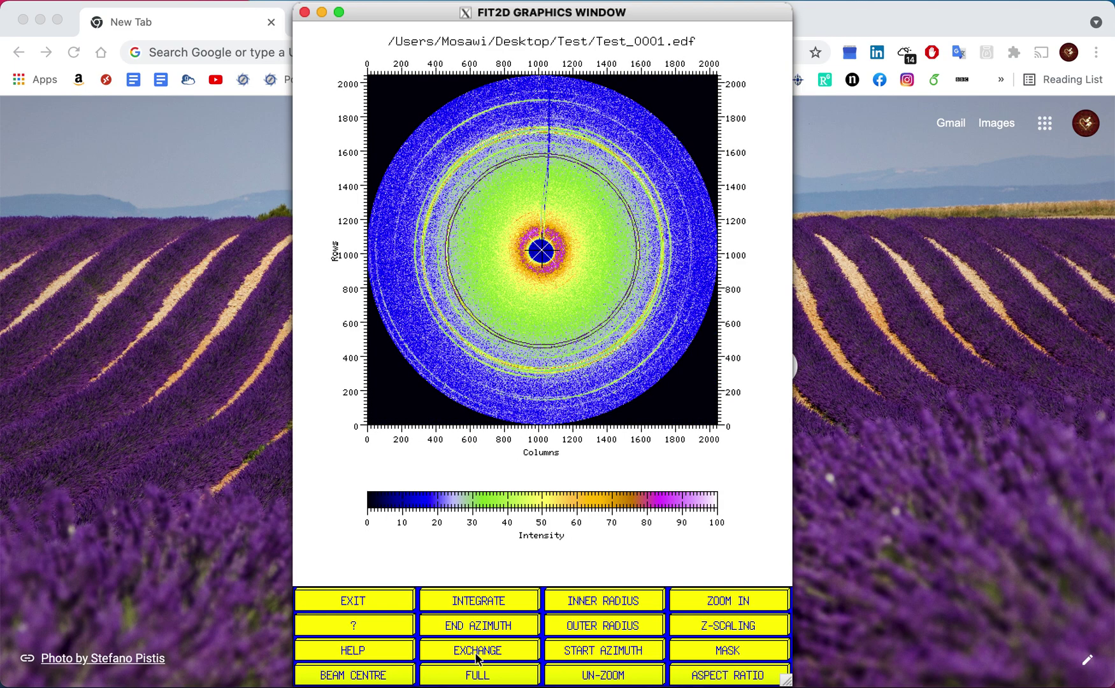
Set the inner radial limit to 555 pixels, rerun the cake integration, and restore the diffraction image.
{"action": "left_click", "coordinate": [478, 601]}
{"action": "left_click", "coordinate": [361, 135]}
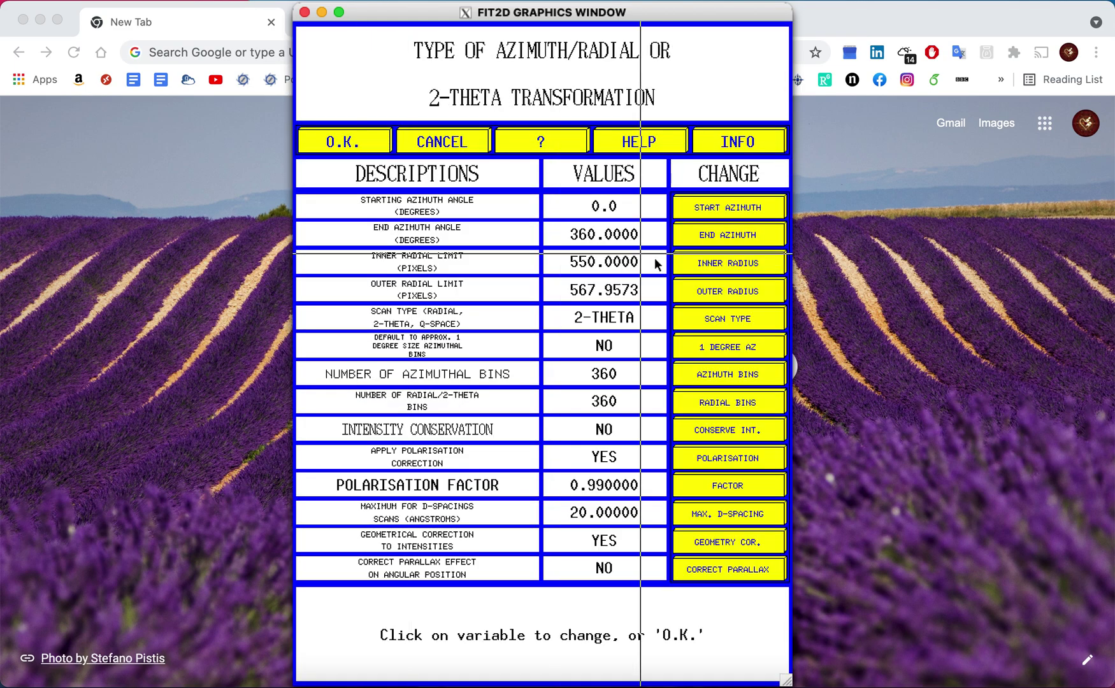
{"action": "left_click", "coordinate": [727, 262]}
{"action": "key", "text": "BackSpace"}
{"action": "key", "text": "BackSpace"}
{"action": "key", "text": "BackSpace"}
{"action": "key", "text": "BackSpace"}
{"action": "key", "text": "BackSpace"}
{"action": "key", "text": "BackSpace"}
{"action": "type", "text": "5"}
{"action": "key", "text": "Return"}
{"action": "left_click", "coordinate": [352, 146]}
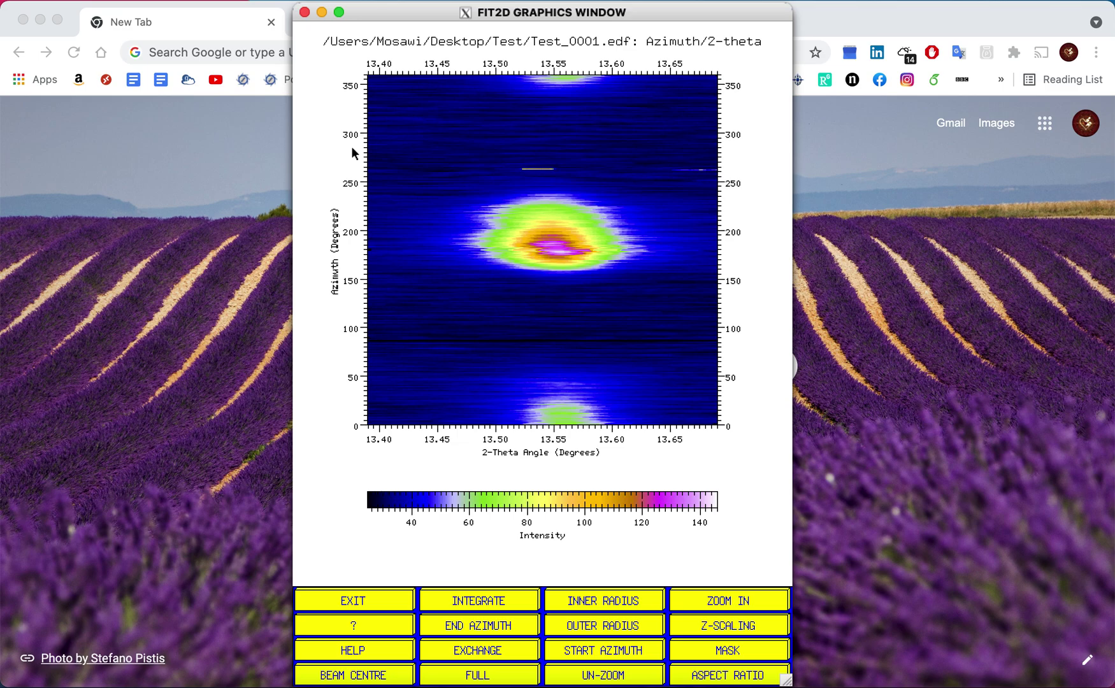
{"action": "left_click", "coordinate": [479, 653]}
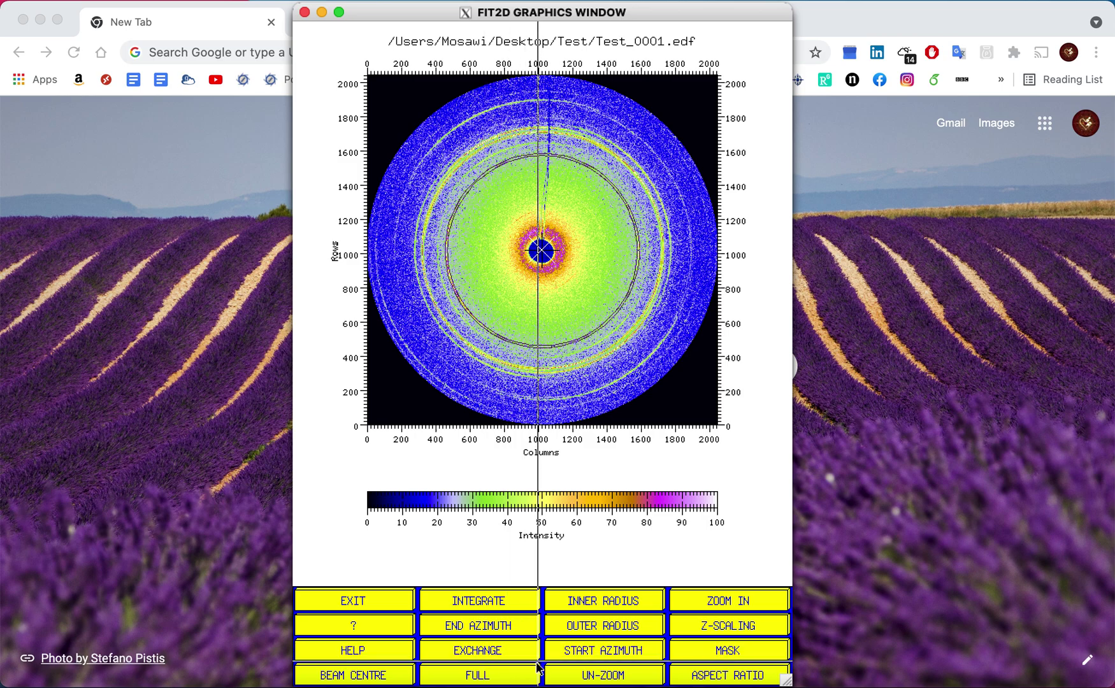
Move the Fit2D window aside, switch to MoFit, look through its analysis pages and open the Fit2D macro generator.
{"action": "left_click_drag", "start_coordinate": [544, 18], "coordinate": [248, 24]}
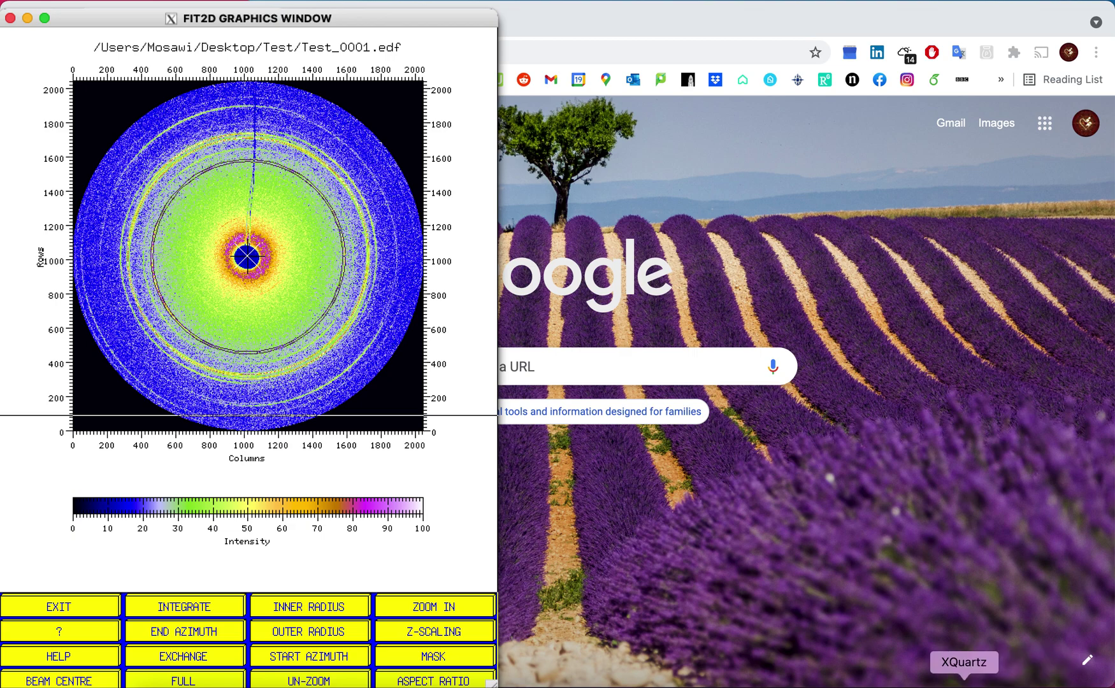
{"action": "left_click", "coordinate": [1012, 684]}
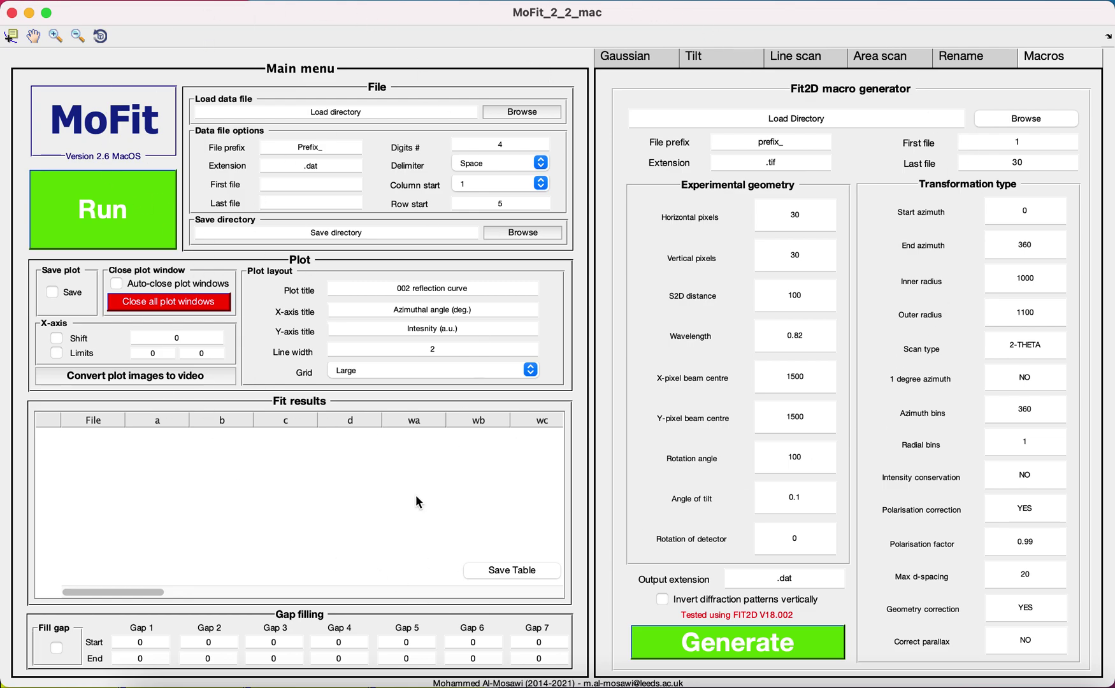
{"action": "left_click", "coordinate": [704, 58]}
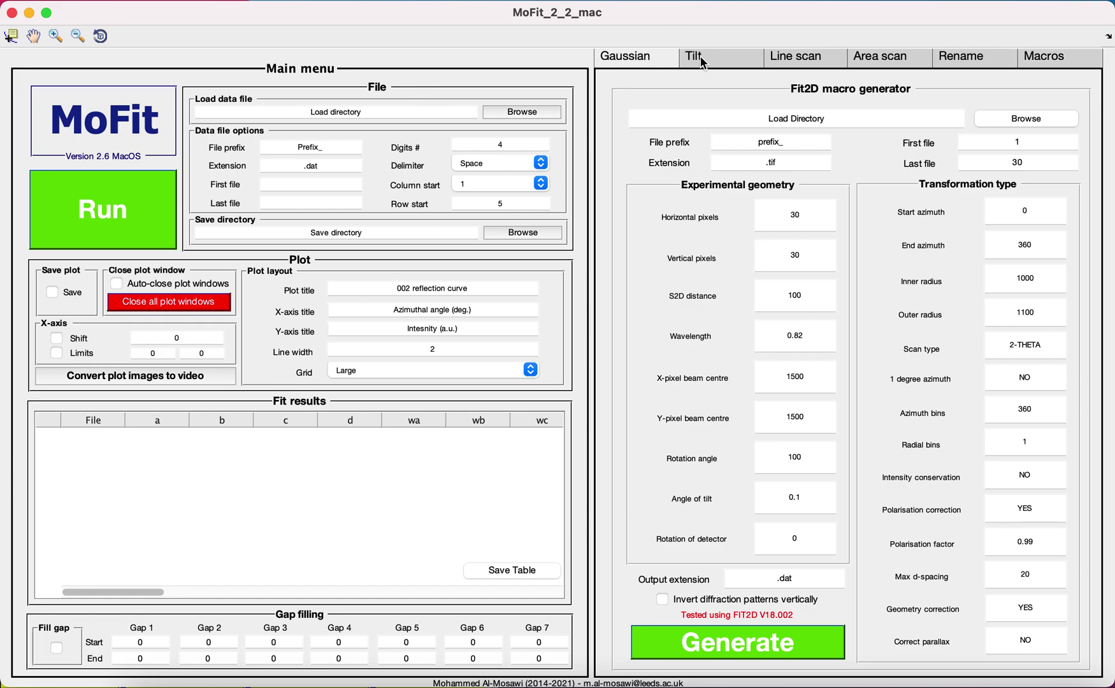
{"action": "left_click", "coordinate": [797, 58]}
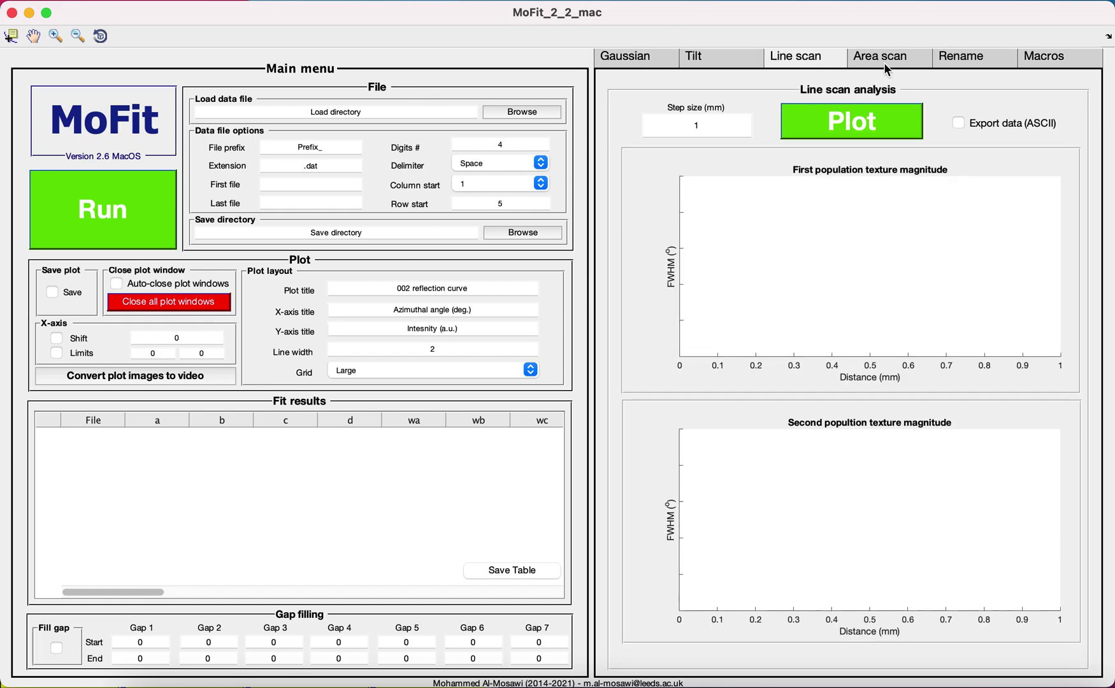
{"action": "left_click", "coordinate": [883, 62]}
{"action": "left_click", "coordinate": [965, 60]}
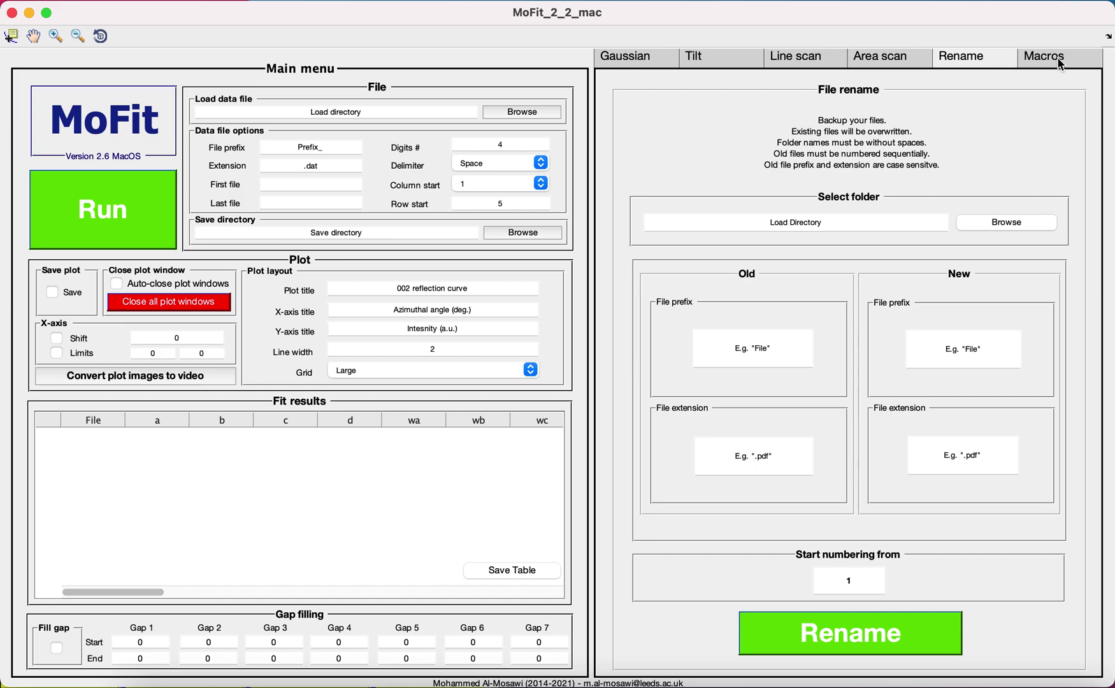
{"action": "left_click", "coordinate": [1056, 58]}
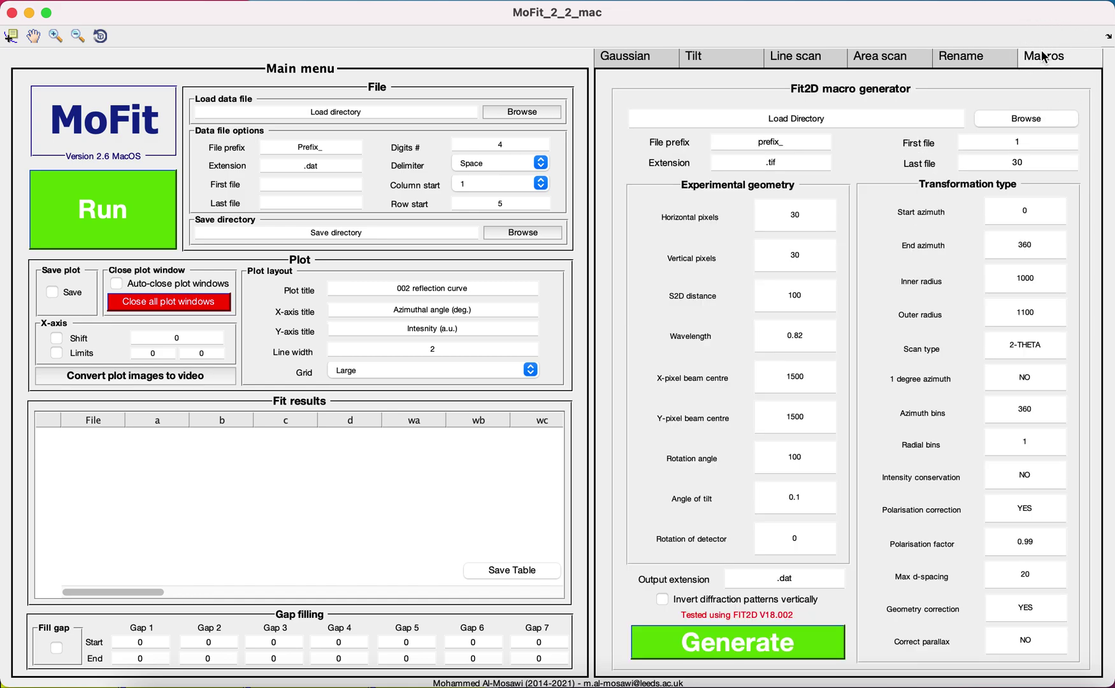
Load the Test folder on the Desktop as the Fit2D macro generator's data directory.
{"action": "left_click", "coordinate": [1015, 121]}
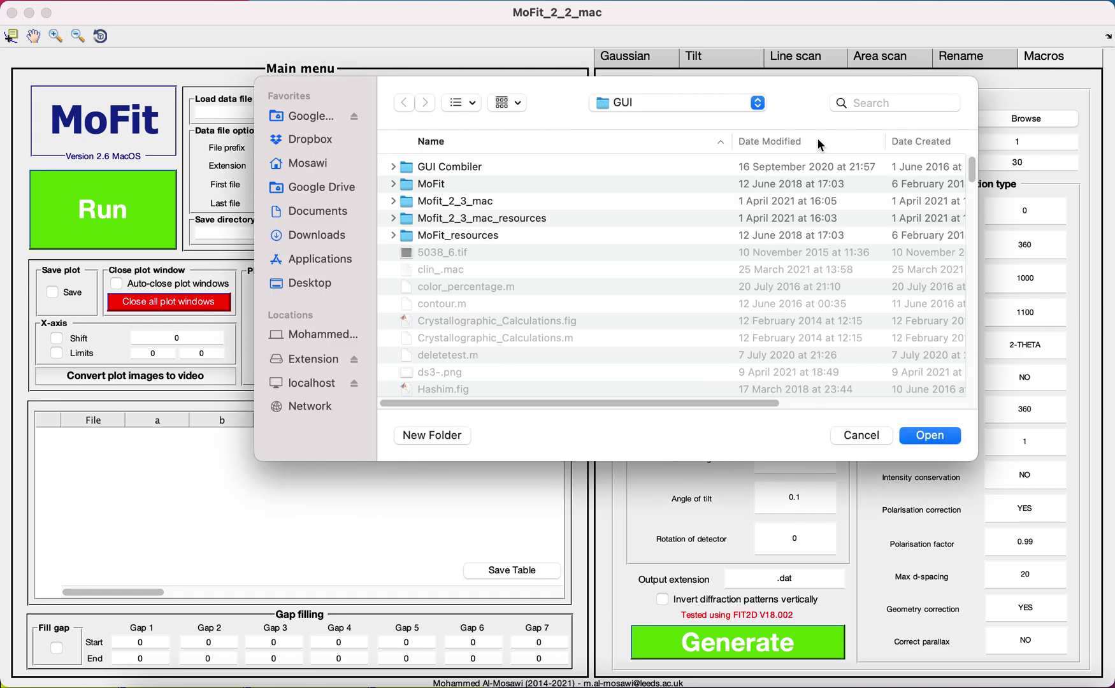
{"action": "left_click", "coordinate": [315, 284]}
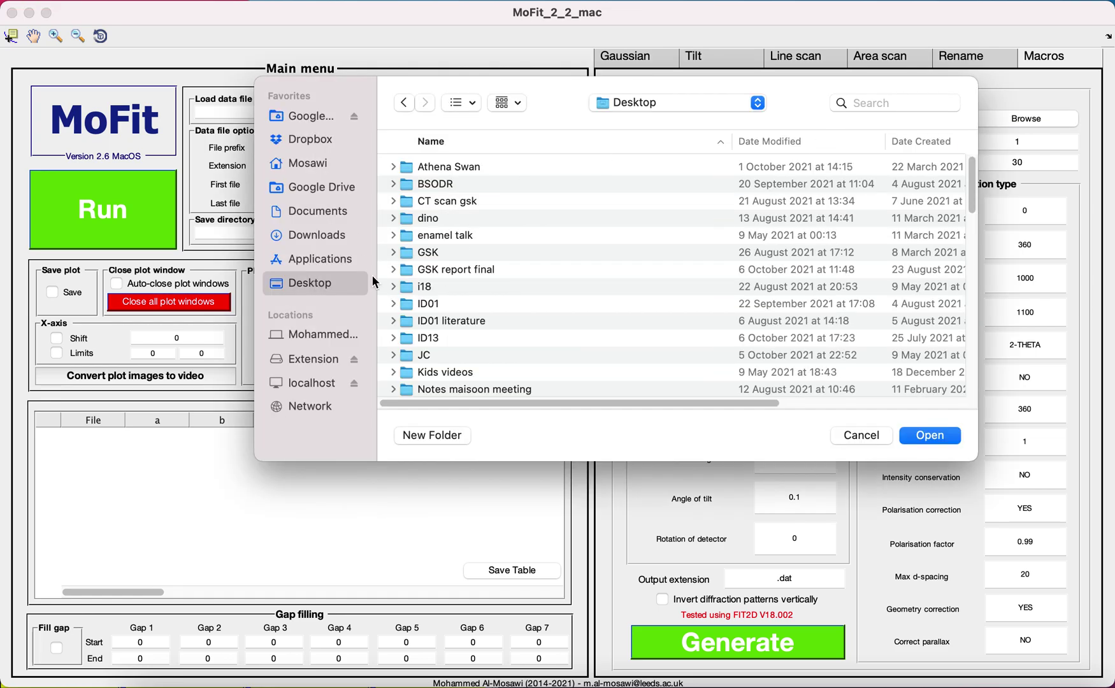
{"action": "scroll", "coordinate": [439, 350], "scroll_direction": "down", "scroll_amount": 5}
{"action": "scroll", "coordinate": [438, 349], "scroll_direction": "down", "scroll_amount": 3}
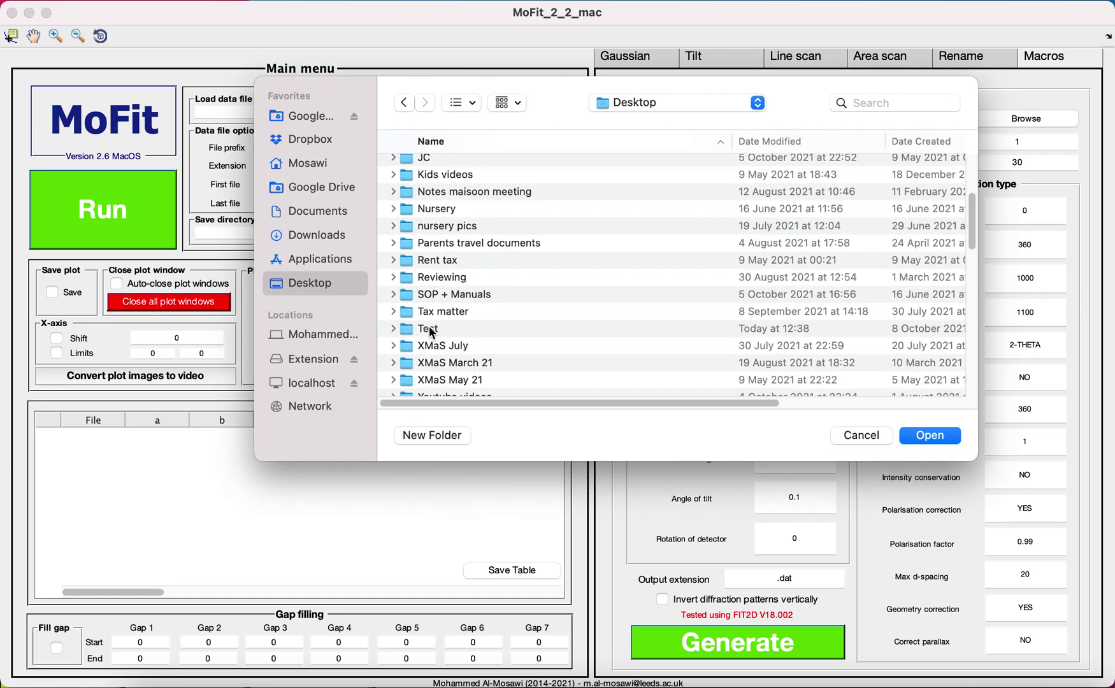
{"action": "double_click", "coordinate": [428, 326]}
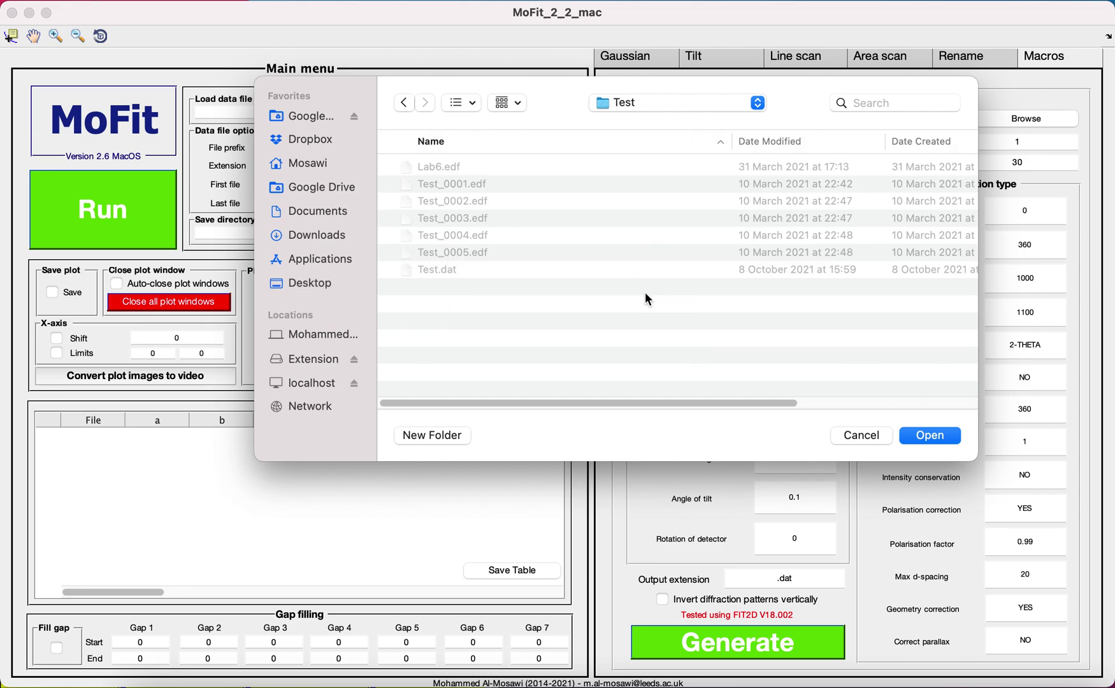
{"action": "left_click", "coordinate": [929, 436]}
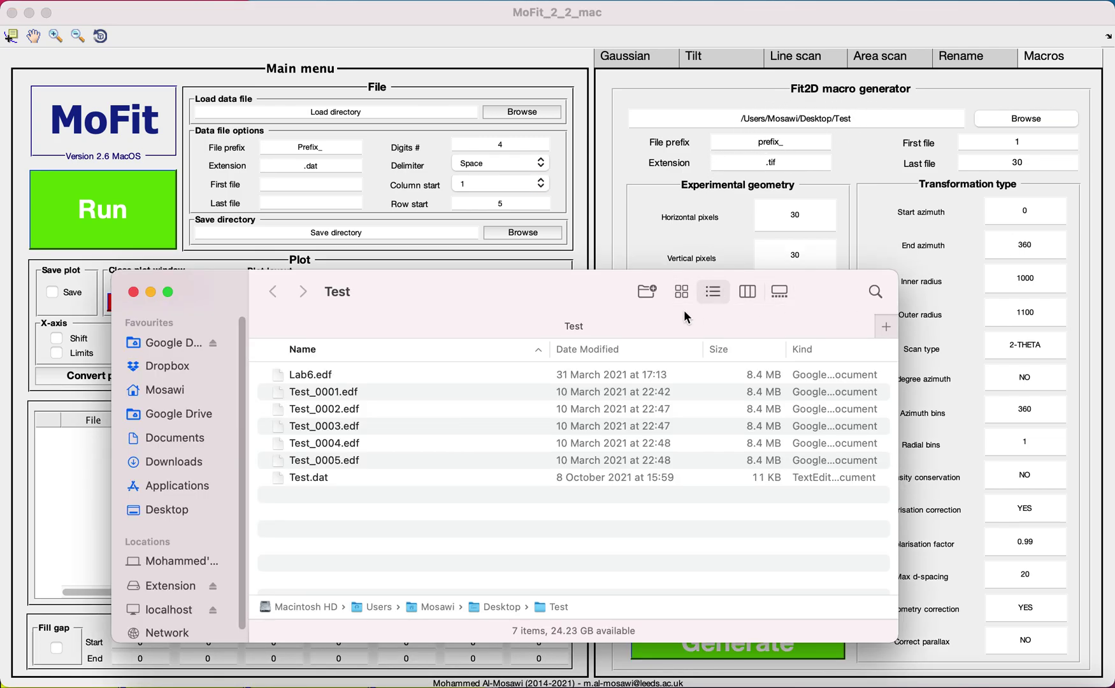
Examine the names and numbering of the Test_0001.edf to Test_0005.edf files in the Test folder.
{"action": "left_click_drag", "start_coordinate": [546, 277], "coordinate": [624, 248]}
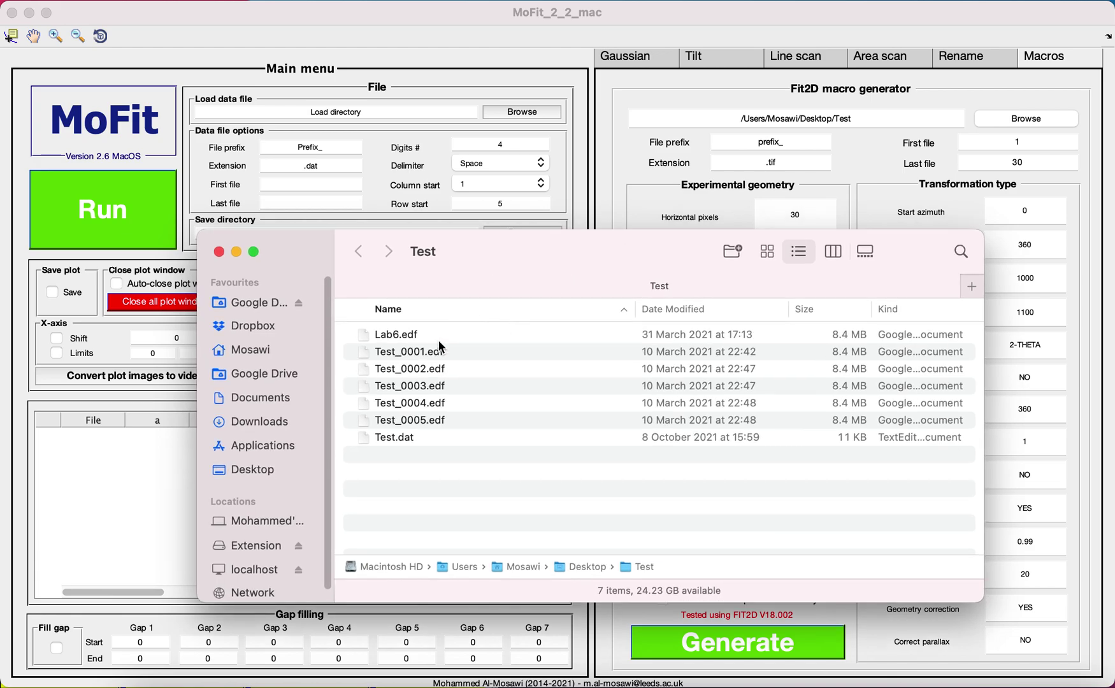
{"action": "left_click", "coordinate": [387, 351]}
{"action": "left_click", "coordinate": [390, 368]}
{"action": "left_click", "coordinate": [395, 386]}
{"action": "left_click", "coordinate": [399, 403]}
{"action": "left_click", "coordinate": [403, 420]}
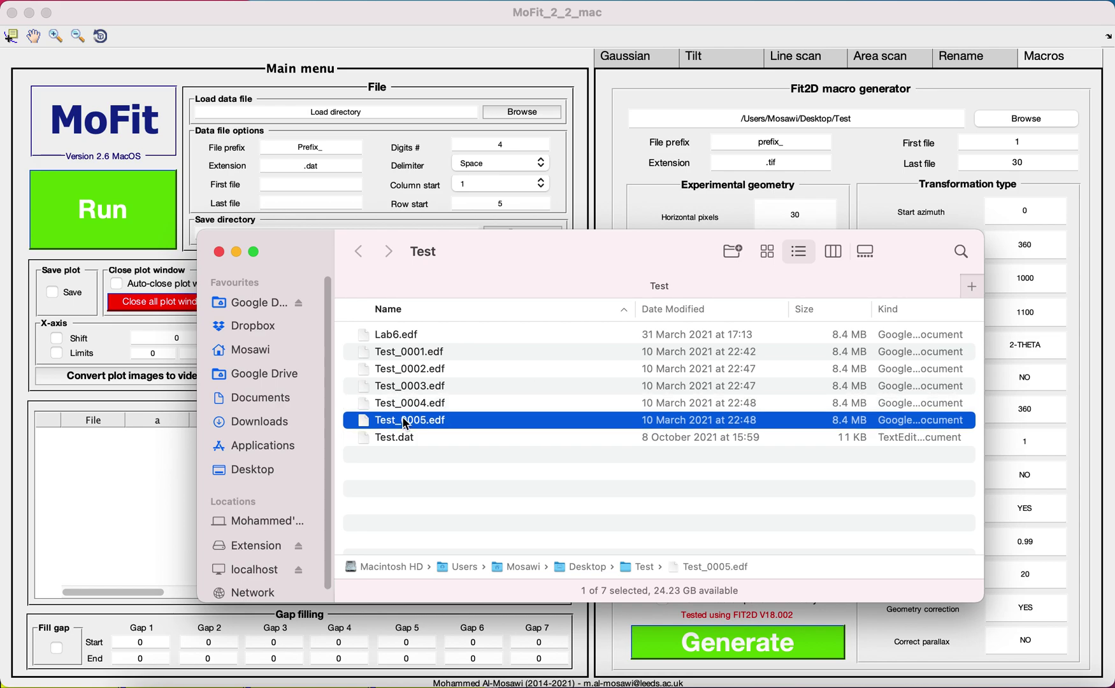
{"action": "left_click", "coordinate": [420, 354]}
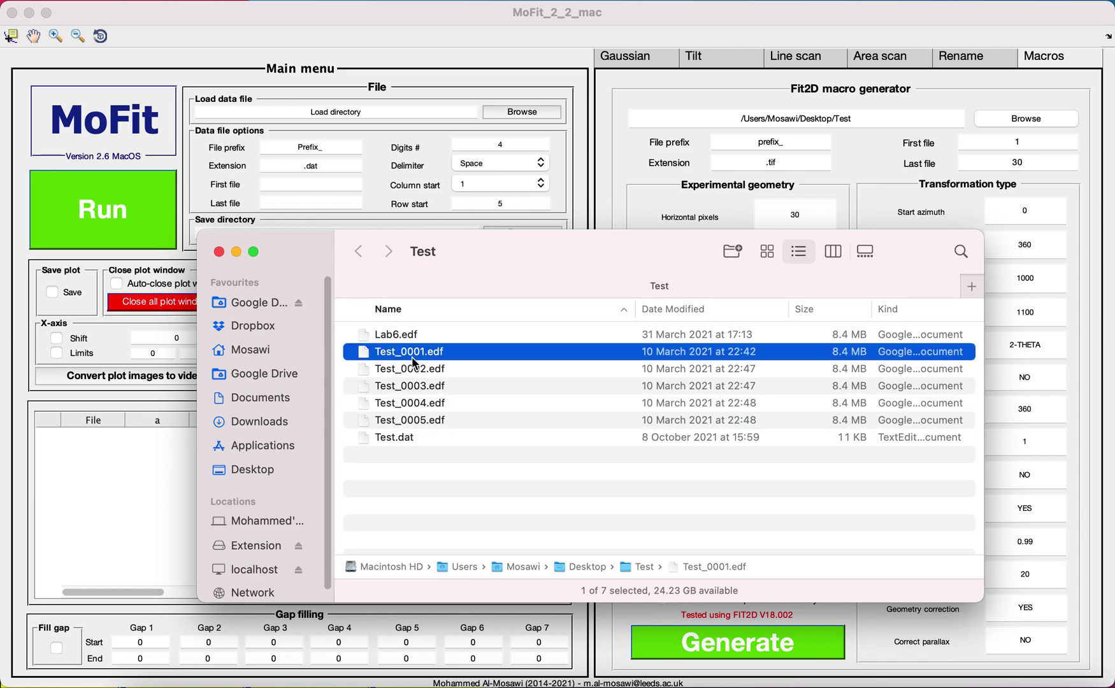
{"action": "left_click", "coordinate": [422, 369]}
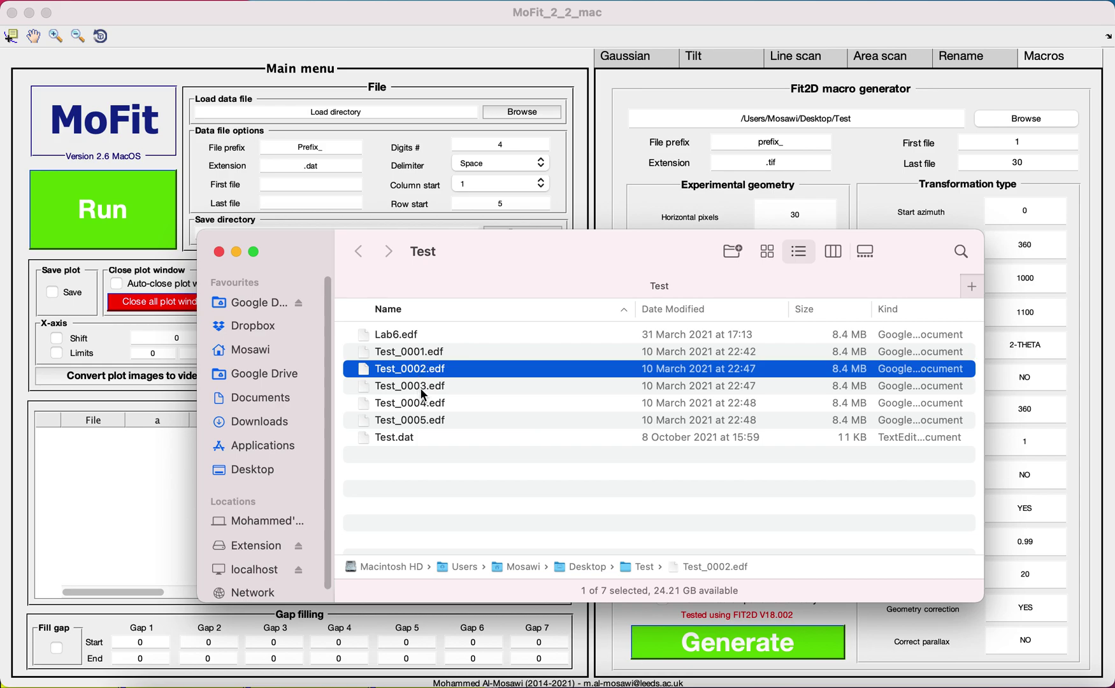
{"action": "left_click", "coordinate": [421, 354]}
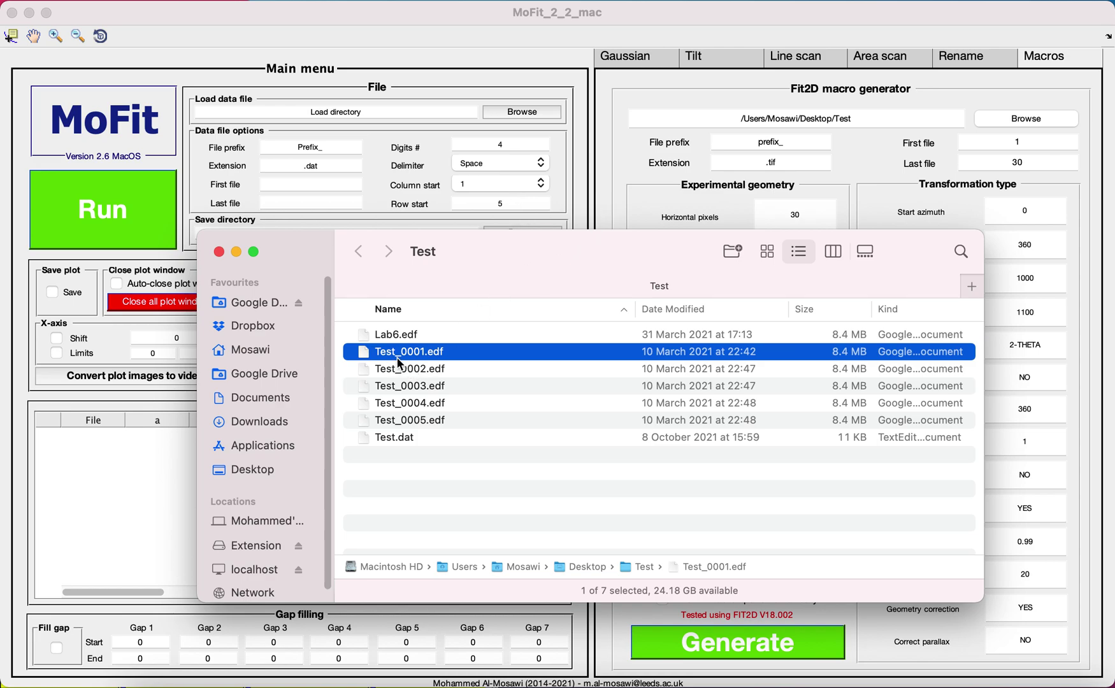
Set the macro's file prefix to Test_, extension to .edf, first file to 1 and last file to 5.
{"action": "left_click", "coordinate": [773, 143]}
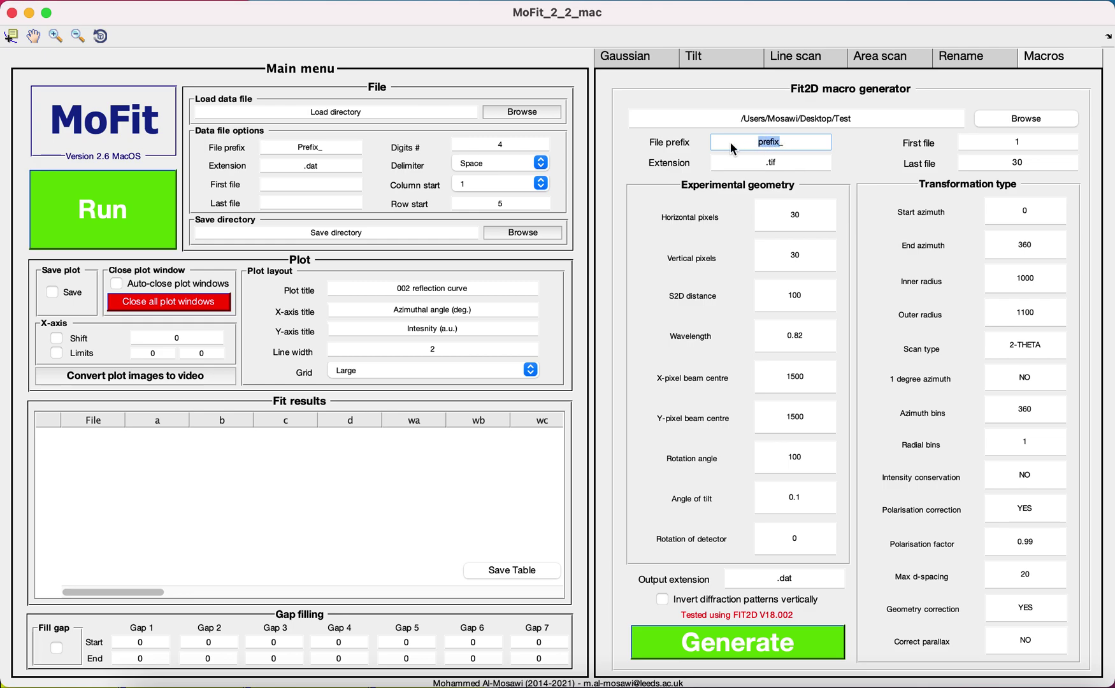
{"action": "type", "text": "Test_"}
{"action": "key", "text": "BackSpace"}
{"action": "type", "text": "_"}
{"action": "left_click", "coordinate": [793, 162]}
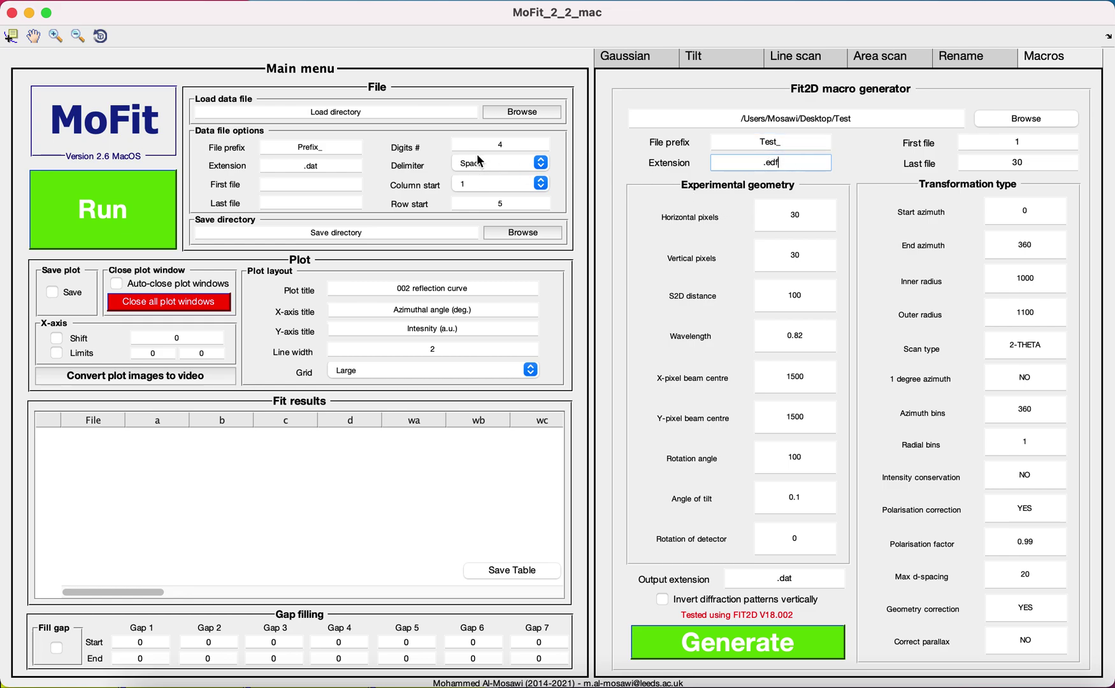
{"action": "left_click", "coordinate": [1016, 143]}
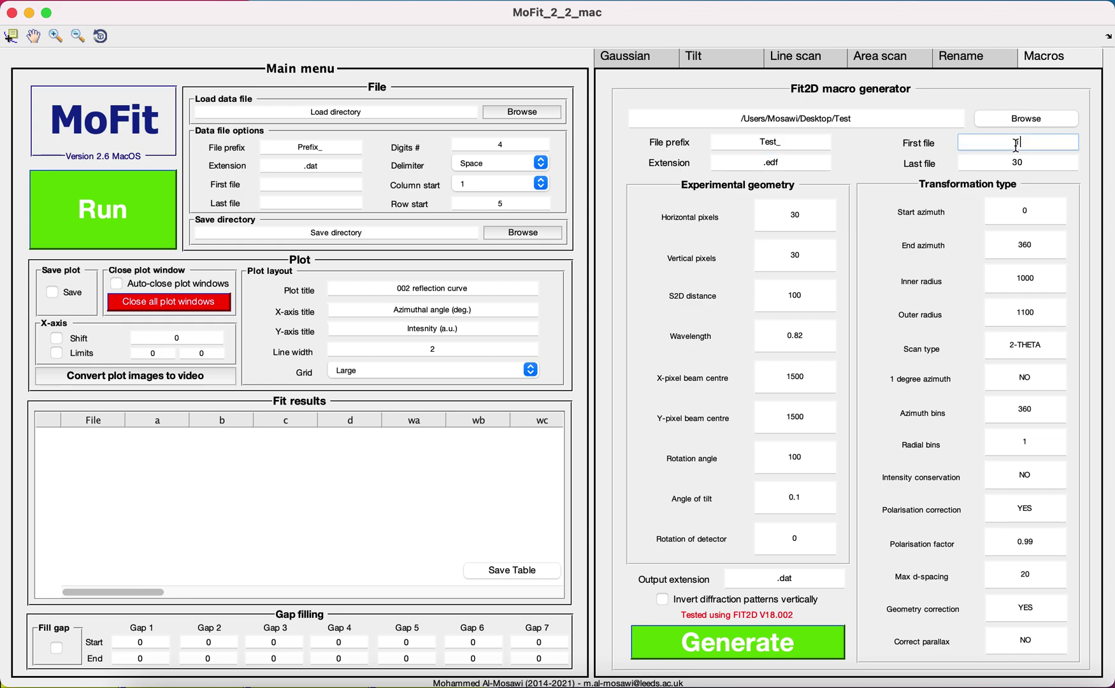
{"action": "double_click", "coordinate": [1018, 164]}
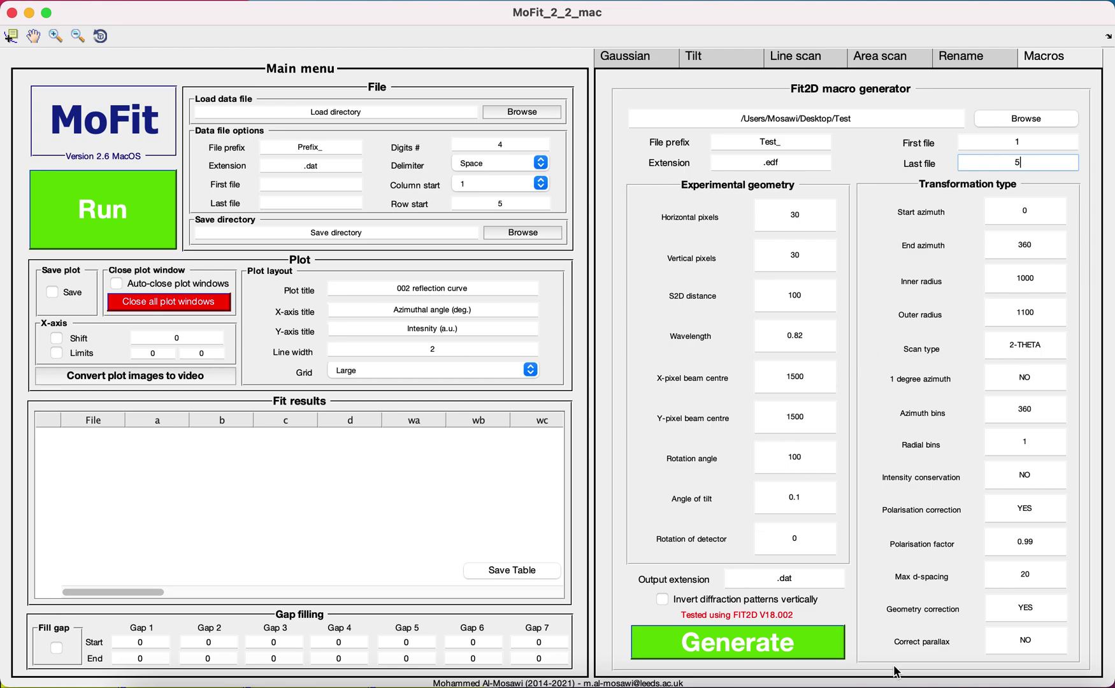
Open Fit2D's experimental geometry form for reference and set MoFit's horizontal and vertical pixels to 80 and the S2D distance to 200.
{"action": "left_click", "coordinate": [964, 685]}
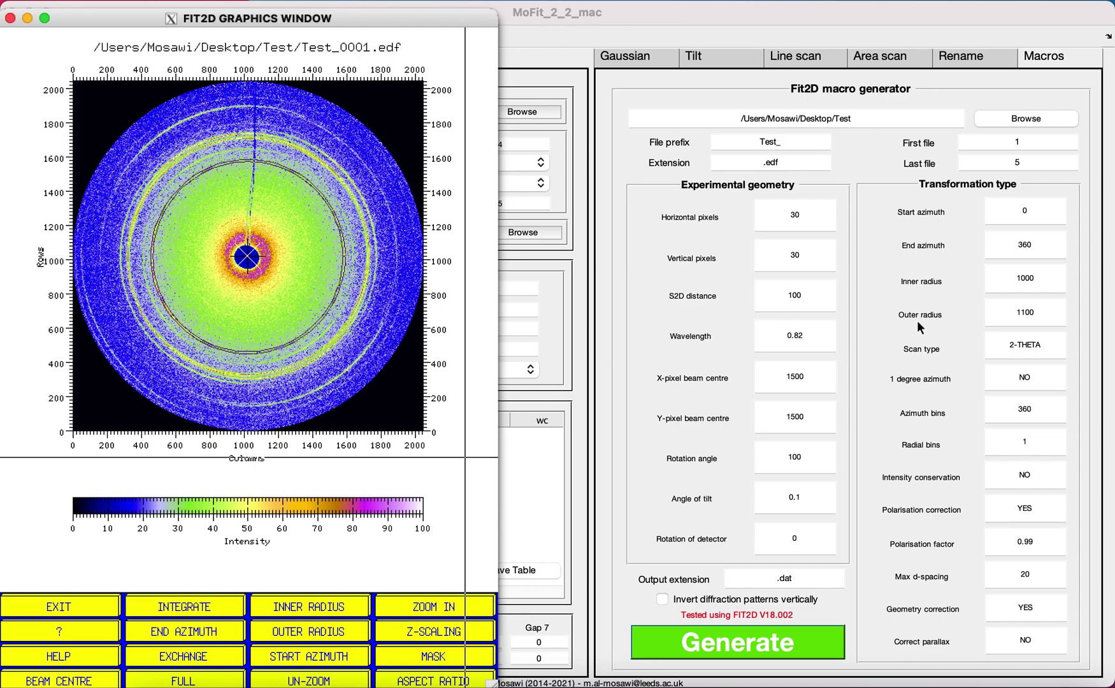
{"action": "left_click", "coordinate": [199, 607]}
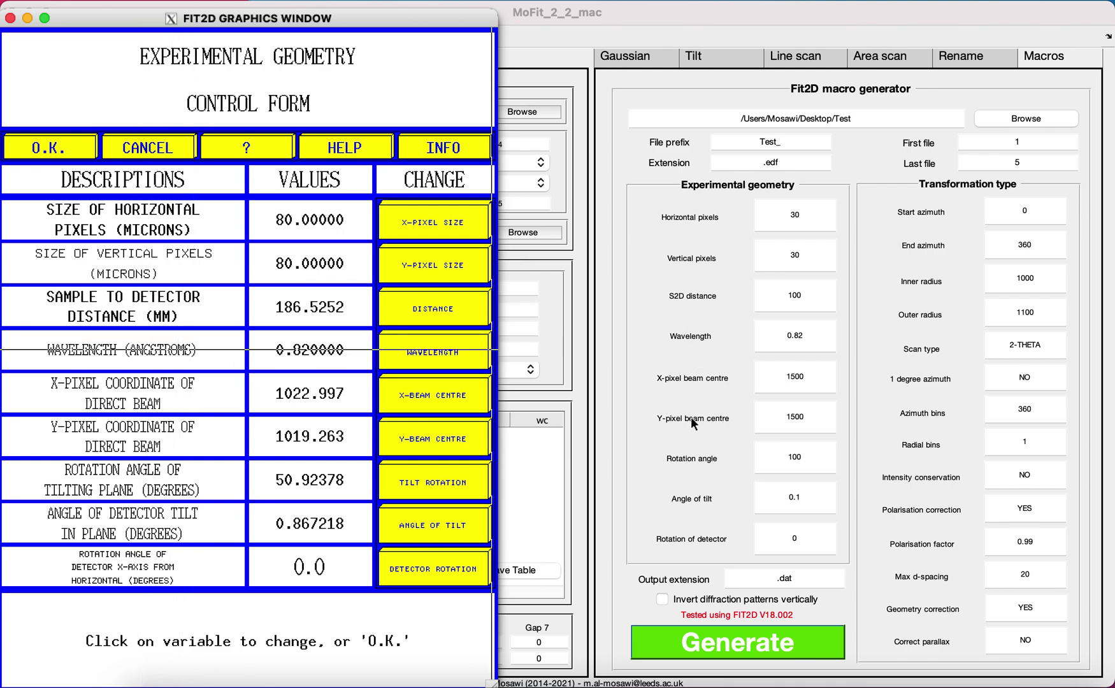
{"action": "left_click", "coordinate": [788, 217]}
{"action": "left_click", "coordinate": [803, 255]}
{"action": "double_click", "coordinate": [795, 296]}
{"action": "type", "text": "200"}
{"action": "left_click", "coordinate": [800, 339]}
Copy the direct beam's X coordinate from Fit2D's geometry form, setting MoFit's X-pixel beam centre to 1022.997.
{"action": "double_click", "coordinate": [801, 379]}
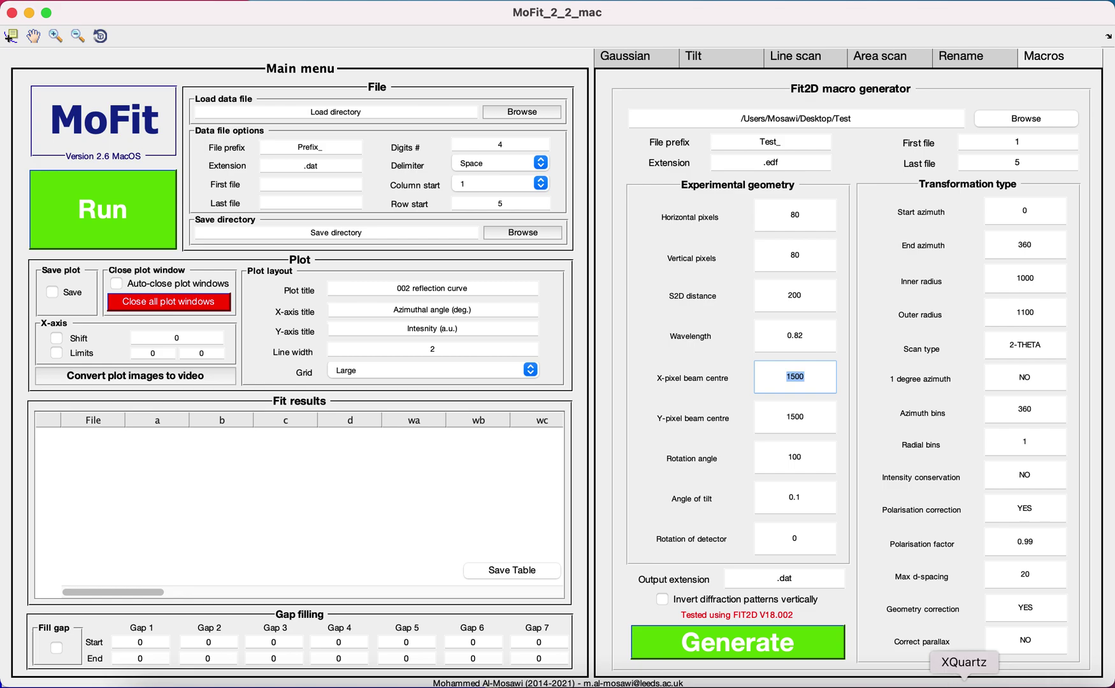
{"action": "left_click", "coordinate": [964, 685]}
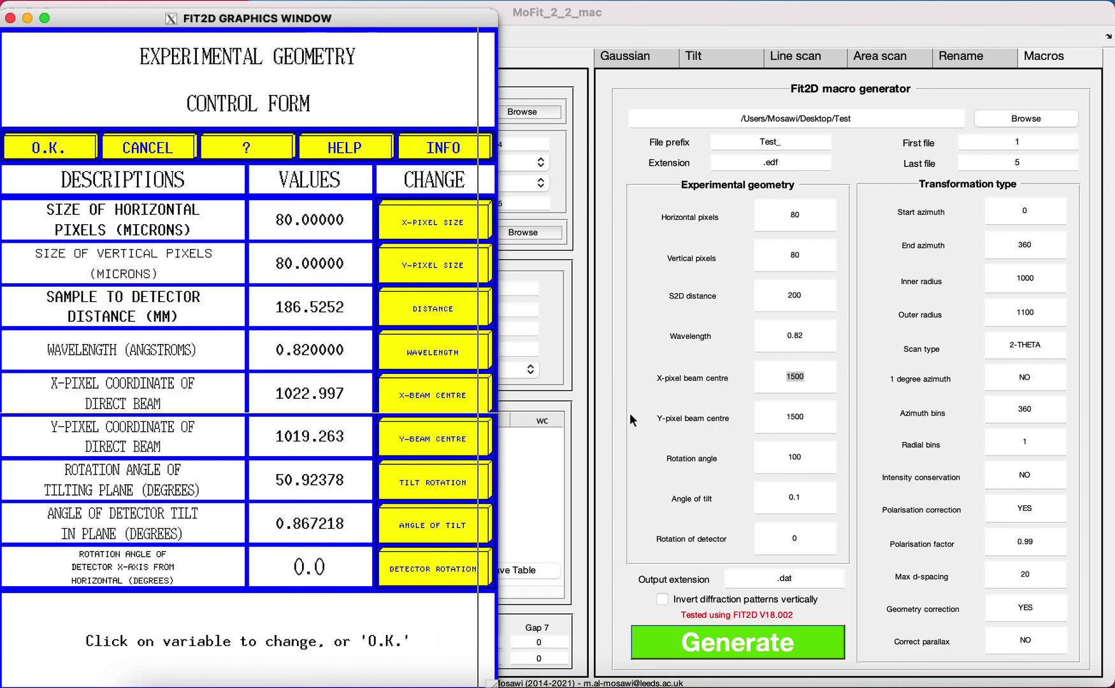
{"action": "left_click", "coordinate": [796, 382]}
{"action": "key", "text": "BackSpace"}
{"action": "key", "text": "BackSpace"}
{"action": "key", "text": "BackSpace"}
{"action": "type", "text": "022.997"}
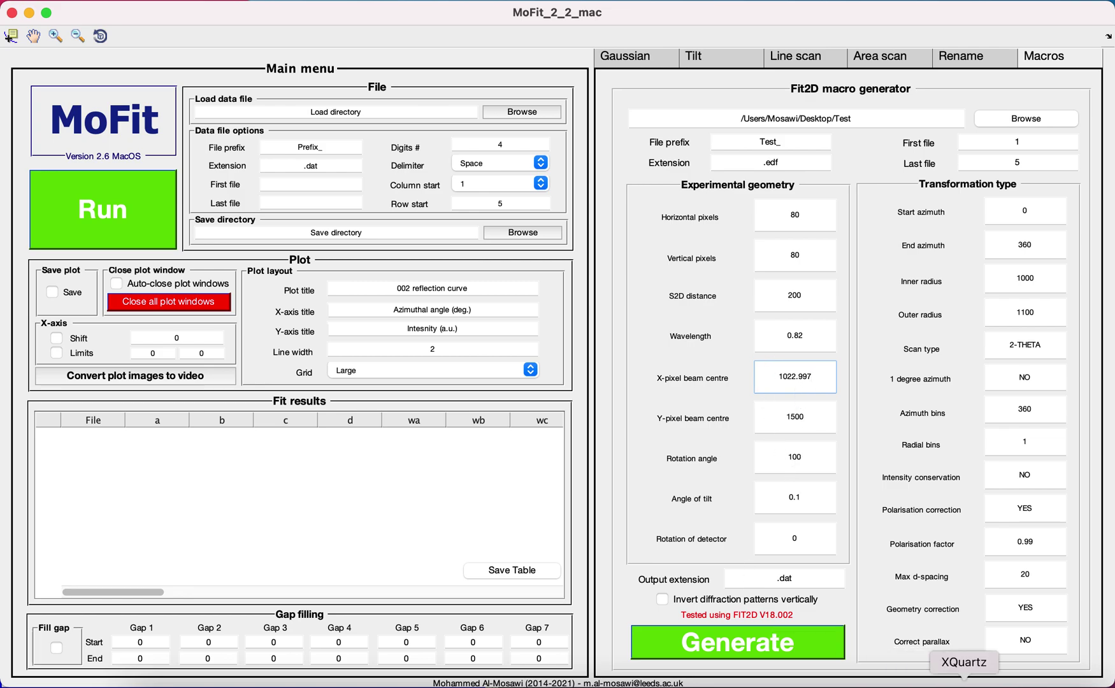
Accept Fit2D's geometry form to show the transformation settings, and set MoFit's inner radius to 555.
{"action": "left_click", "coordinate": [976, 685]}
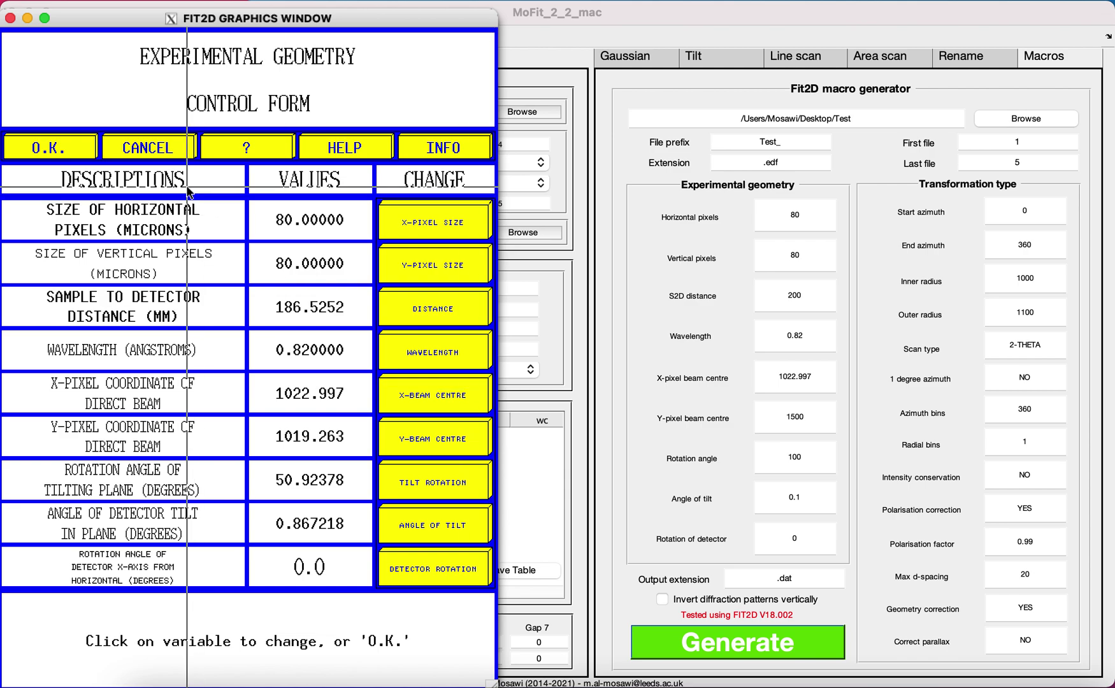
{"action": "left_click", "coordinate": [49, 149]}
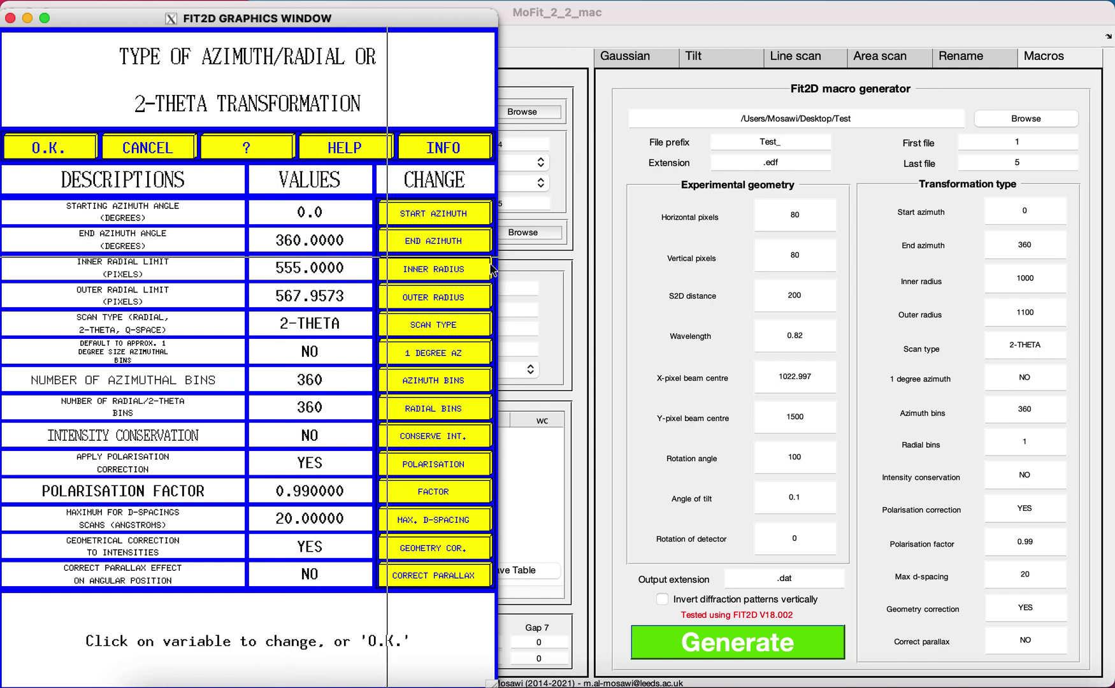
{"action": "left_click", "coordinate": [1026, 279]}
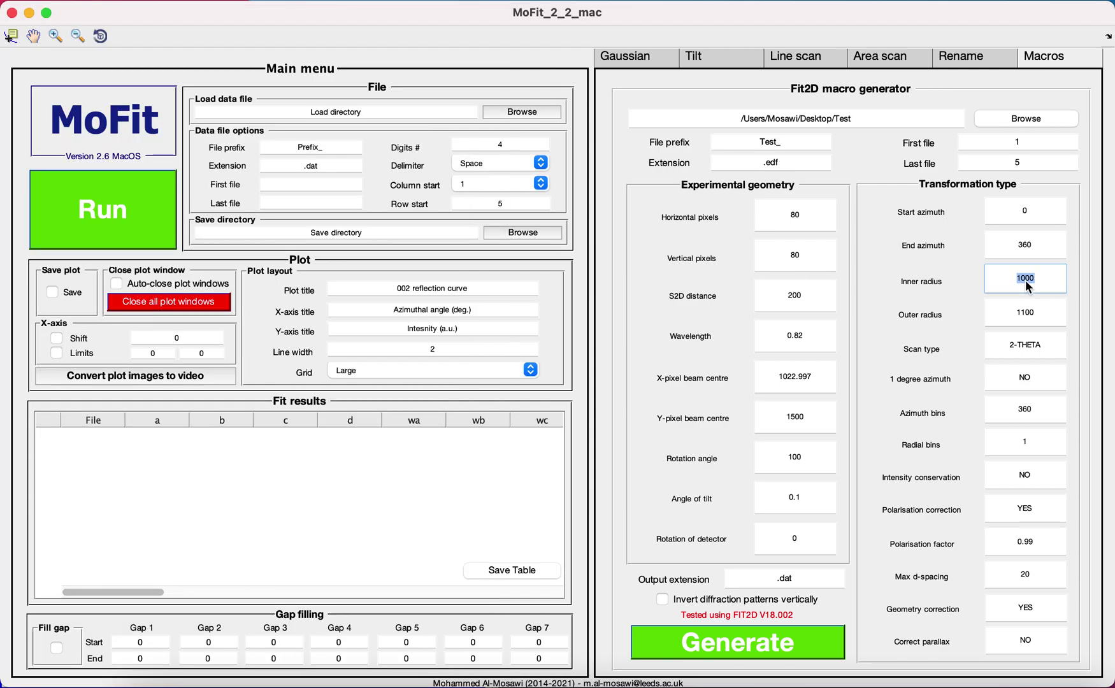
{"action": "type", "text": "555"}
{"action": "key", "text": "Tab"}
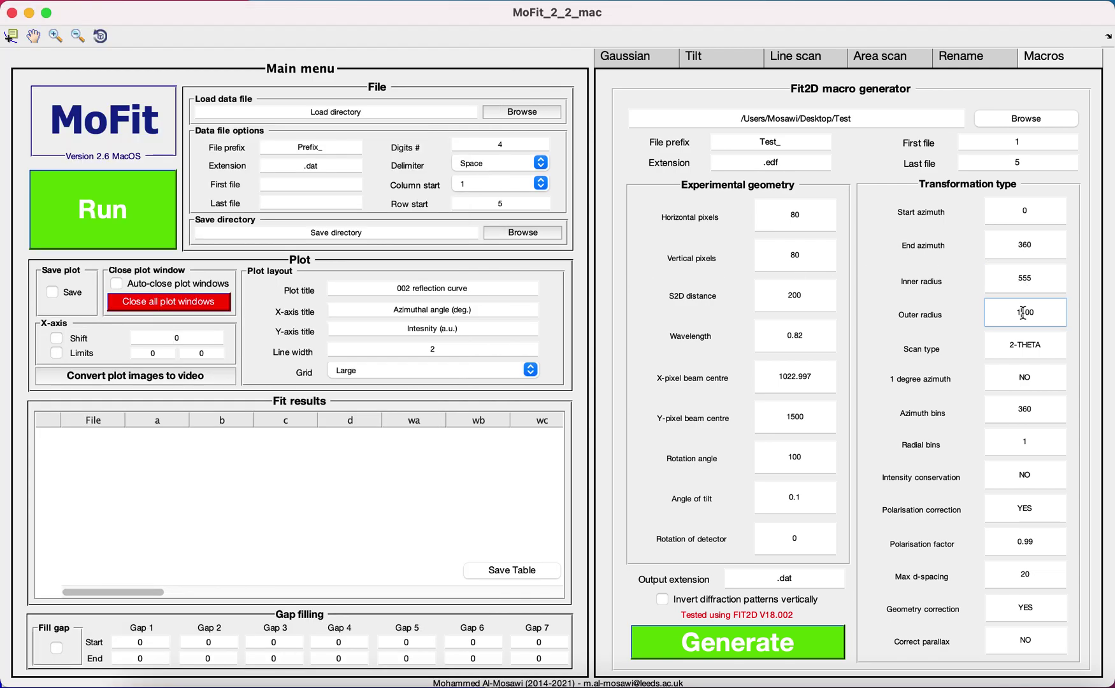
Set MoFit's outer radius to 567.9573, matching the outer radial limit in Fit2D's transformation form.
{"action": "left_click", "coordinate": [964, 684]}
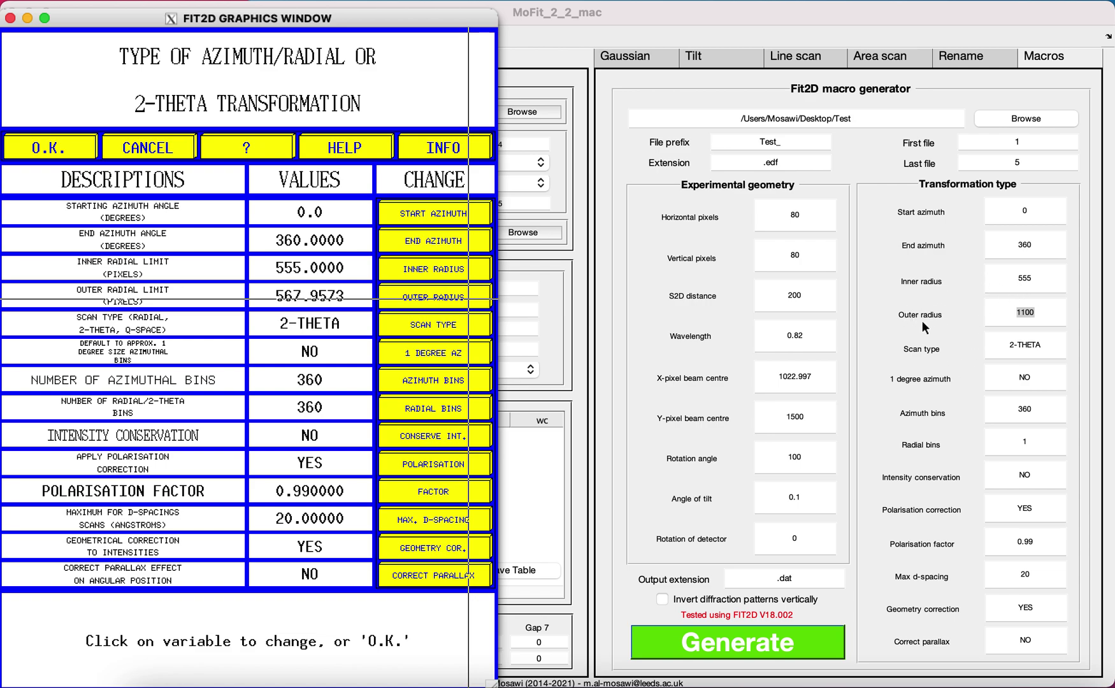
{"action": "left_click", "coordinate": [1023, 319]}
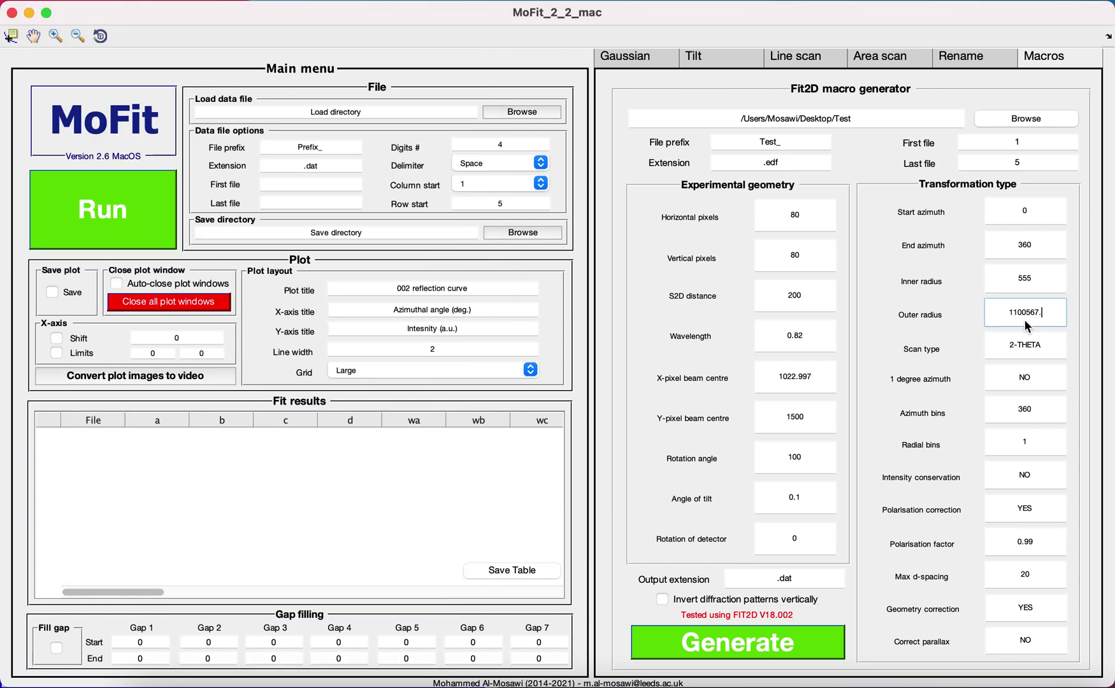
{"action": "type", "text": "567.93"}
{"action": "left_click", "coordinate": [964, 684]}
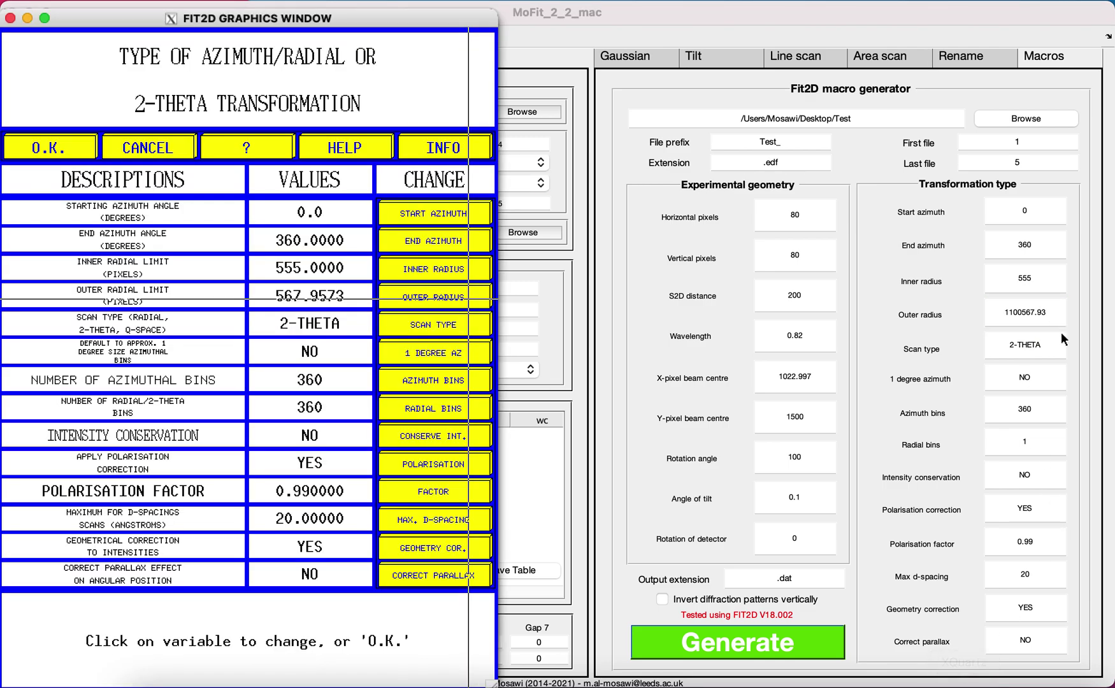
{"action": "left_click", "coordinate": [1044, 312]}
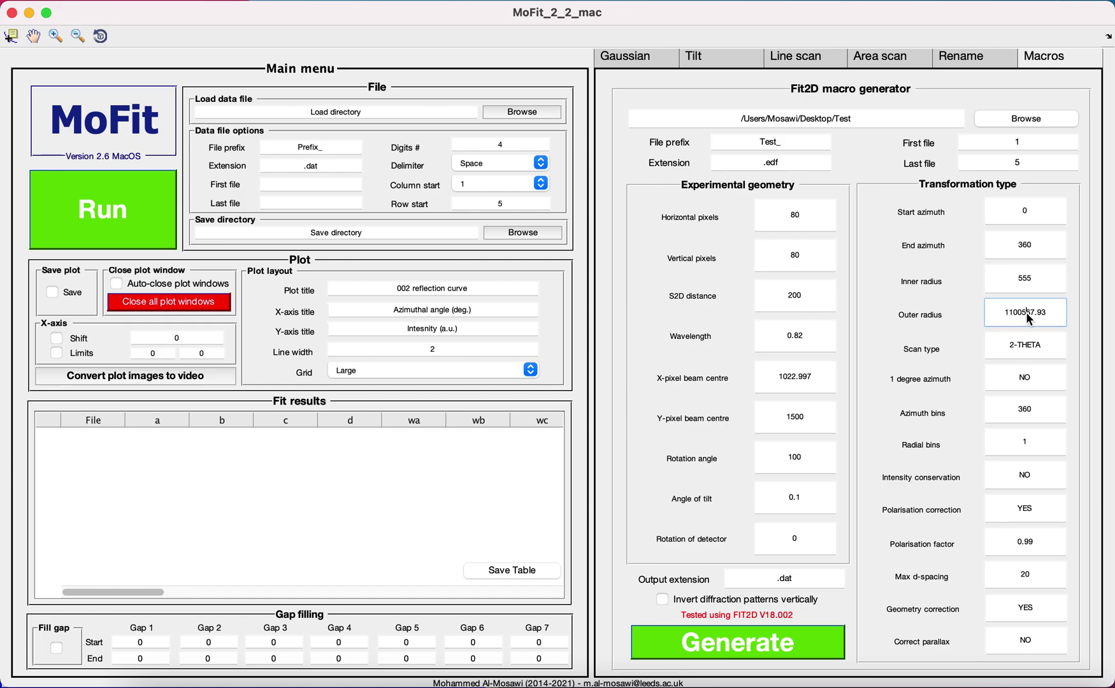
{"action": "key", "text": "BackSpace"}
{"action": "key", "text": "BackSpace"}
{"action": "left_click", "coordinate": [1040, 313]}
{"action": "key", "text": "BackSpace"}
{"action": "type", "text": "573"}
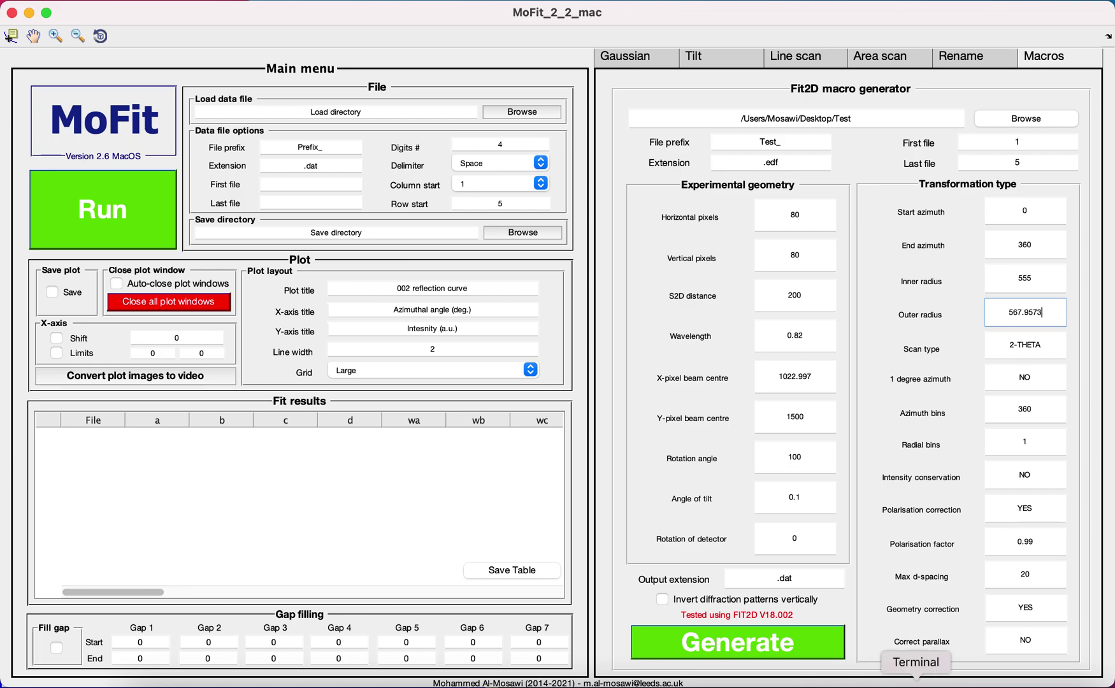
Switch to Fit2D, integrate the cake with 1 radial bin, and swap back to the diffraction image.
{"action": "left_click", "coordinate": [970, 679]}
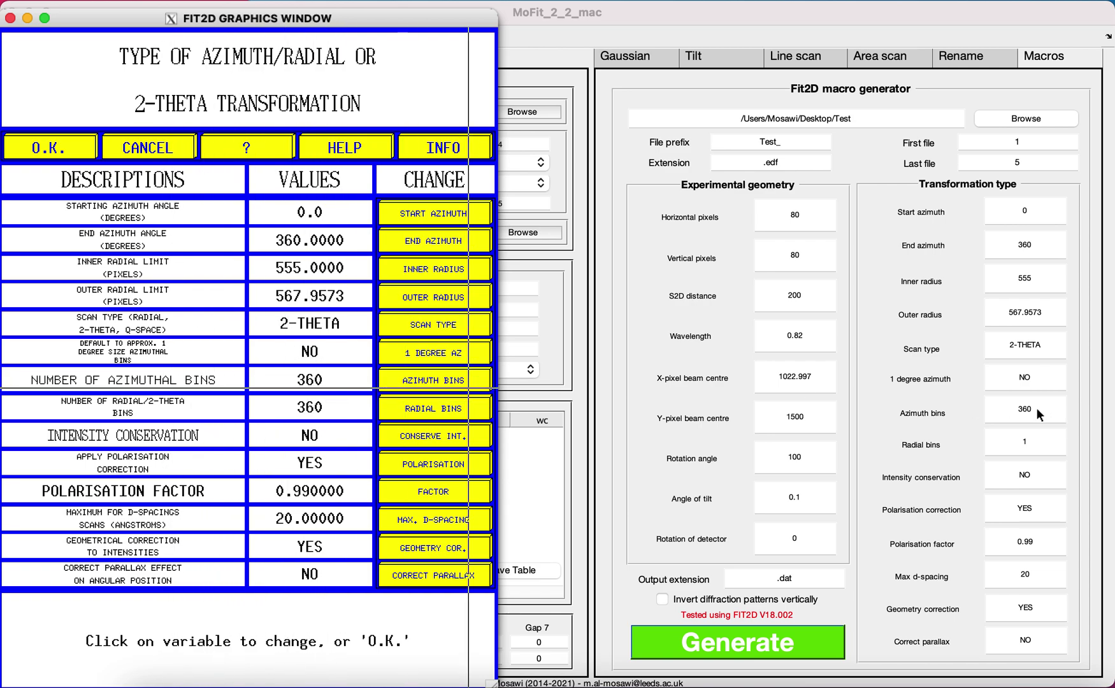
{"action": "left_click", "coordinate": [404, 415]}
{"action": "key", "text": "BackSpace"}
{"action": "key", "text": "BackSpace"}
{"action": "key", "text": "BackSpace"}
{"action": "type", "text": "1"}
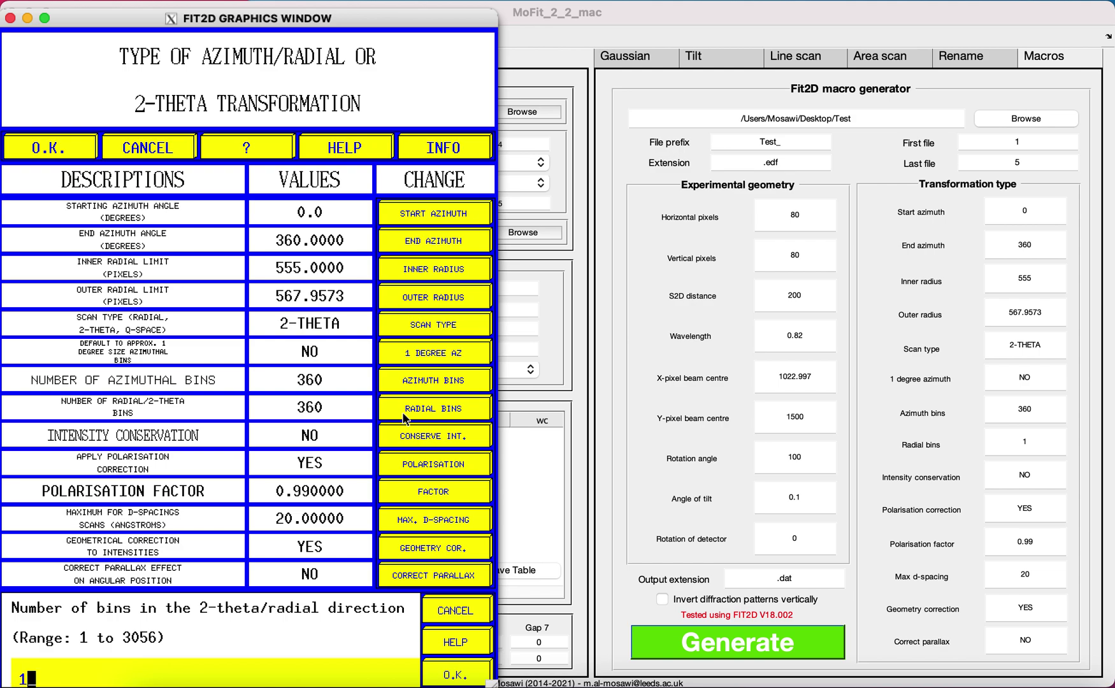
{"action": "key", "text": "Return"}
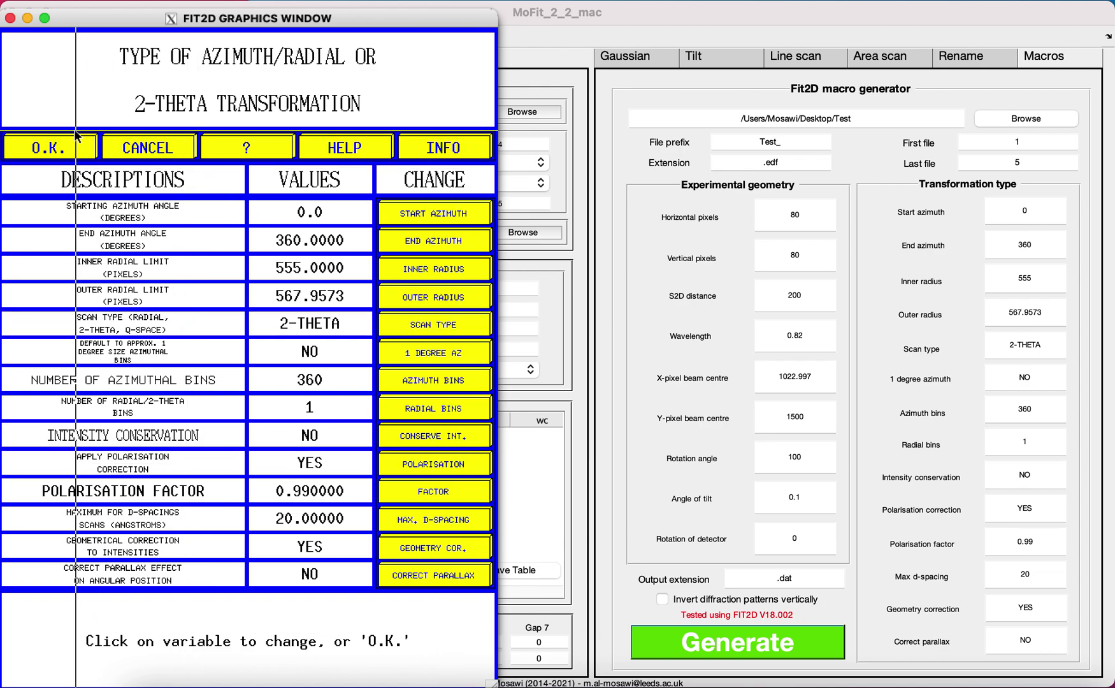
{"action": "left_click", "coordinate": [60, 148]}
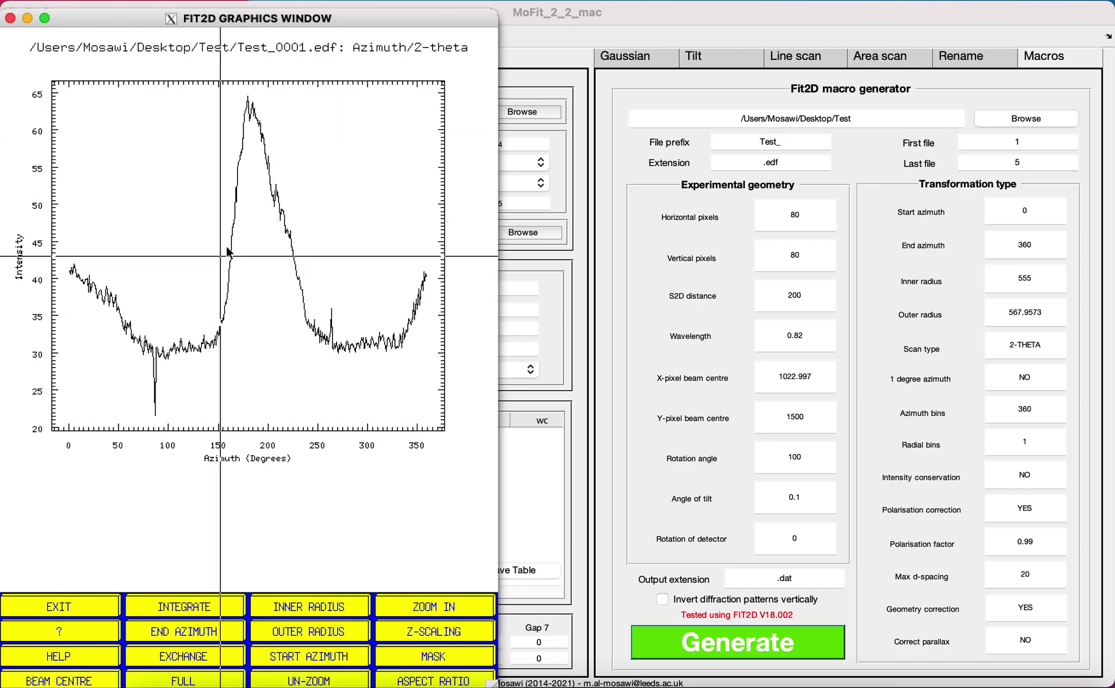
{"action": "left_click", "coordinate": [170, 664]}
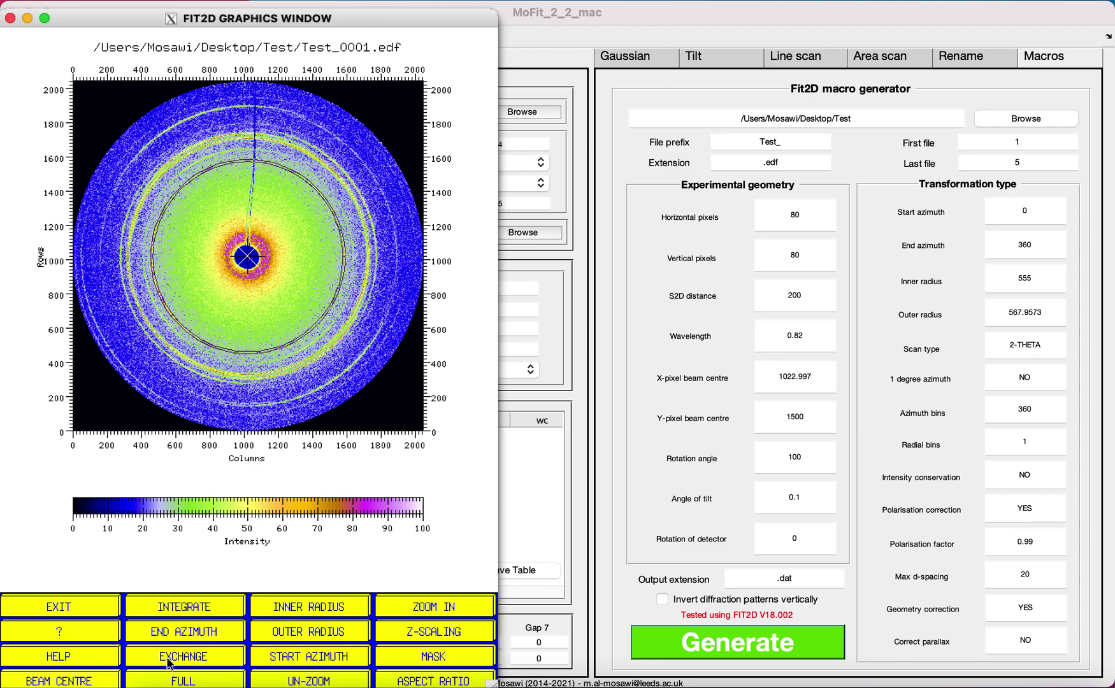
Return to MoFit and generate the Fit2D macro from the entered settings.
{"action": "left_click", "coordinate": [662, 14]}
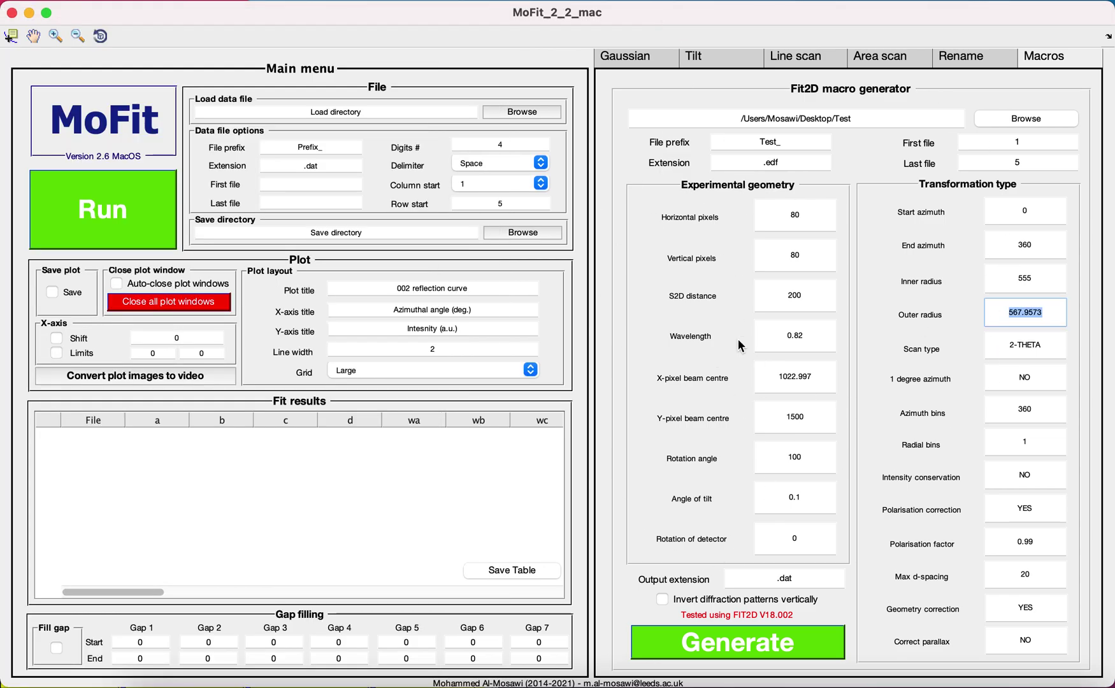
{"action": "left_click", "coordinate": [726, 641]}
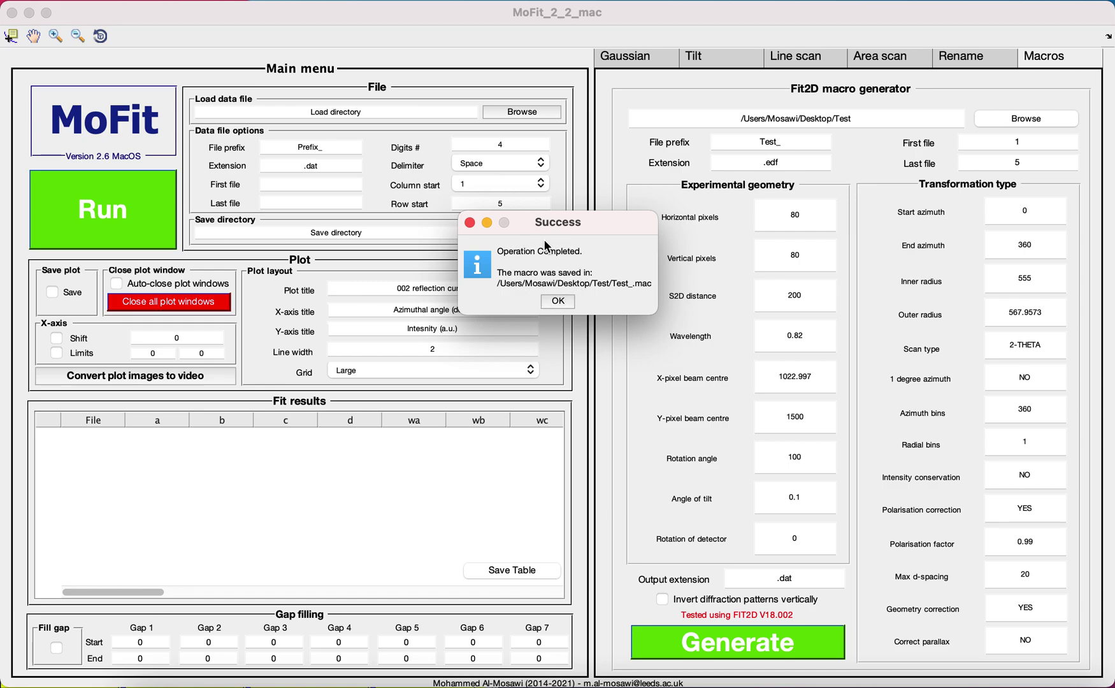
Dismiss the completion notice, switch to Finder's Test folder, and open Test_.mac to review its commands.
{"action": "left_click", "coordinate": [557, 301]}
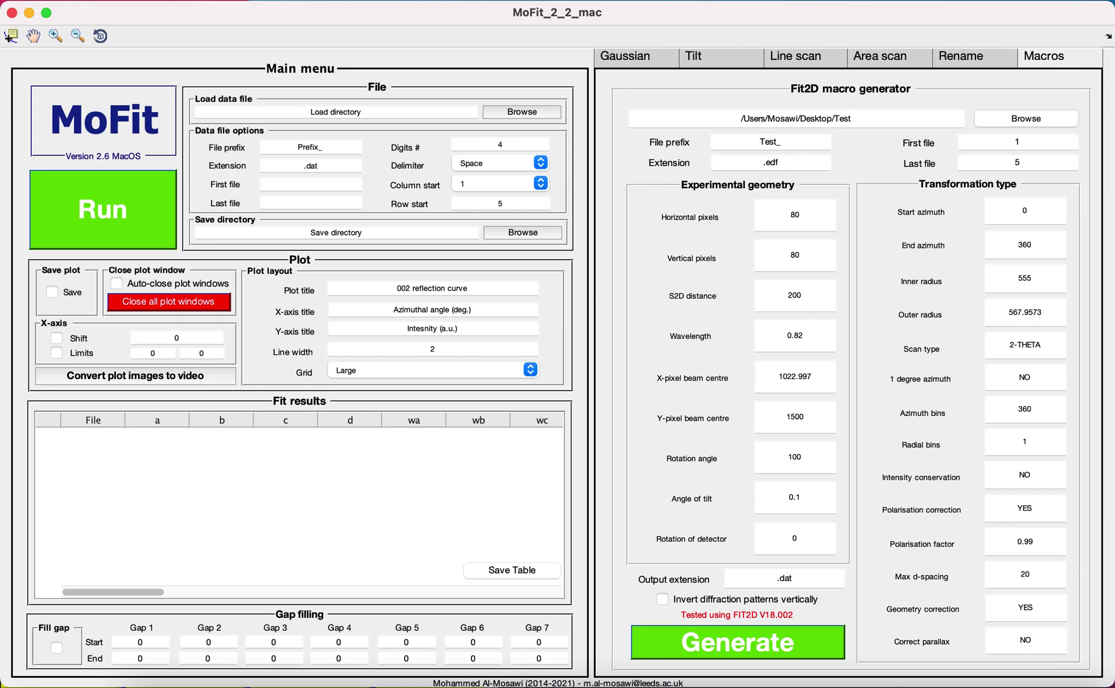
{"action": "key", "text": "super+Tab"}
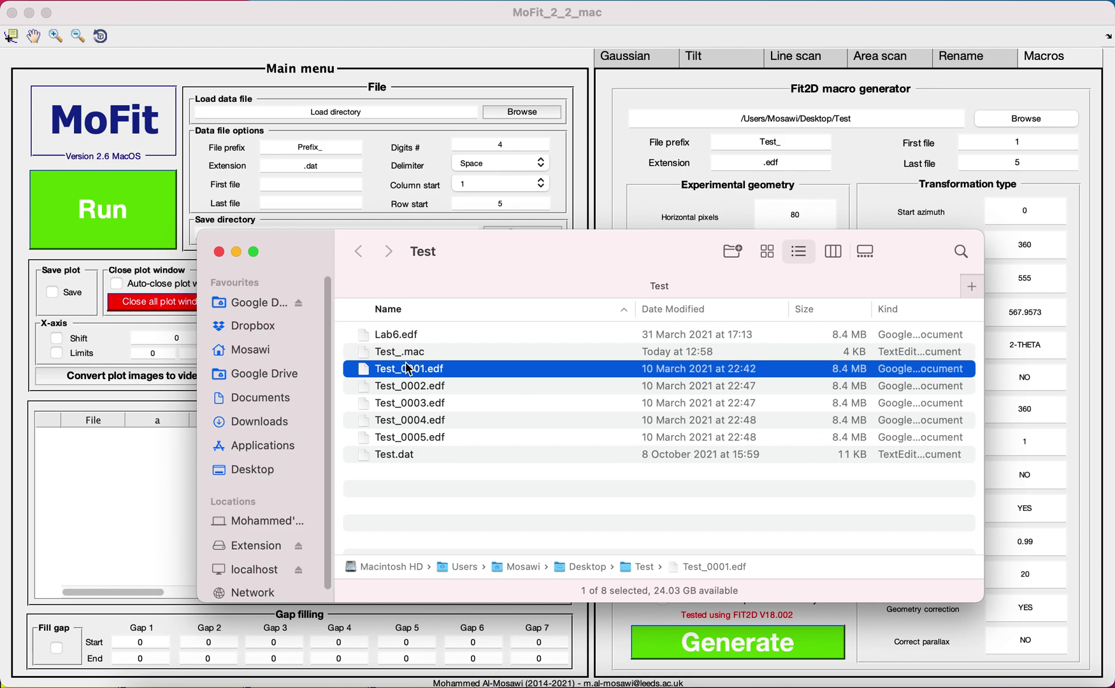
{"action": "key", "text": "Up"}
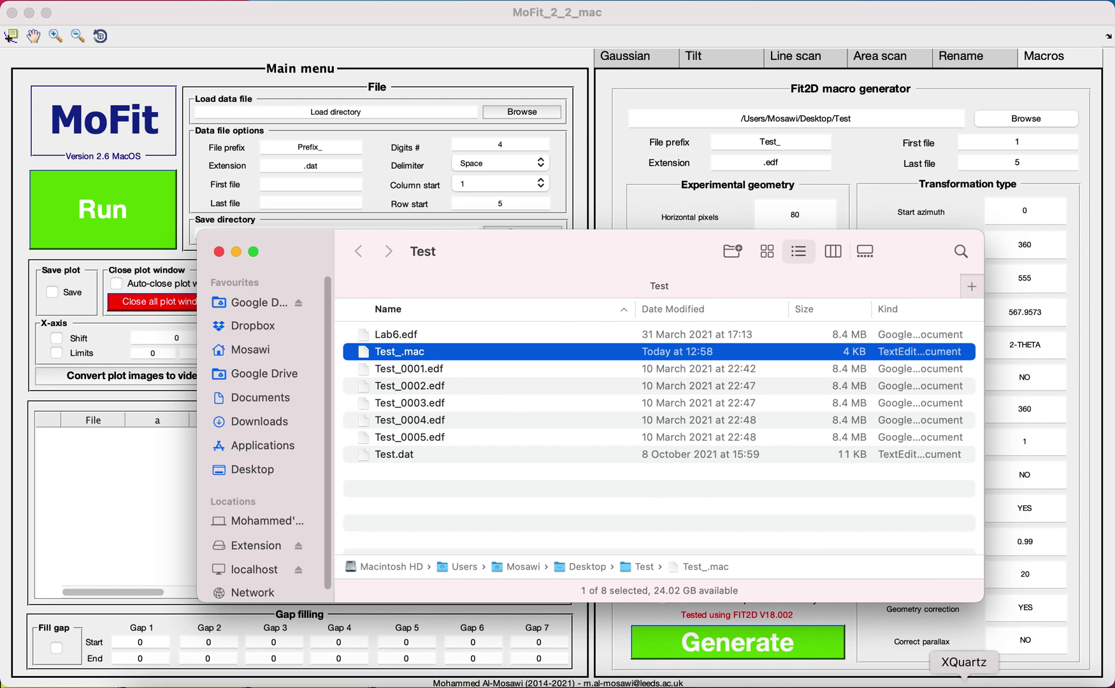
{"action": "left_click", "coordinate": [964, 684]}
{"action": "left_click", "coordinate": [580, 350]}
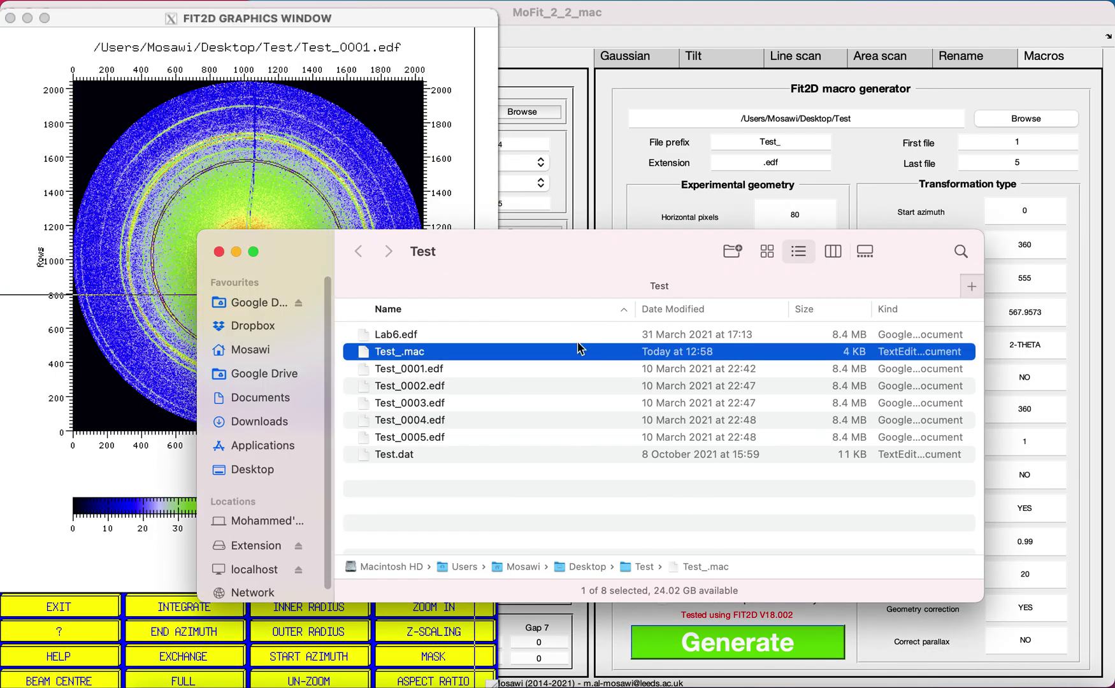
{"action": "double_click", "coordinate": [421, 352]}
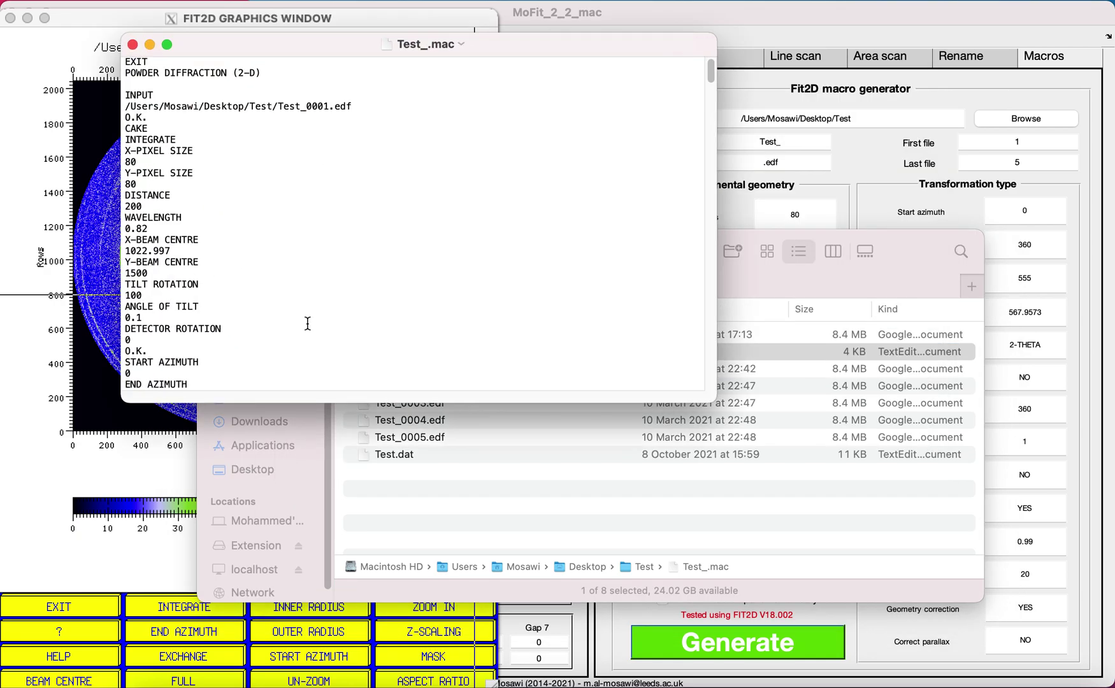
{"action": "scroll", "coordinate": [308, 324], "scroll_direction": "down", "scroll_amount": 20}
{"action": "scroll", "coordinate": [300, 317], "scroll_direction": "down", "scroll_amount": 20}
{"action": "scroll", "coordinate": [301, 316], "scroll_direction": "up", "scroll_amount": 20}
{"action": "scroll", "coordinate": [301, 317], "scroll_direction": "up", "scroll_amount": 15}
{"action": "key", "text": "super+w"}
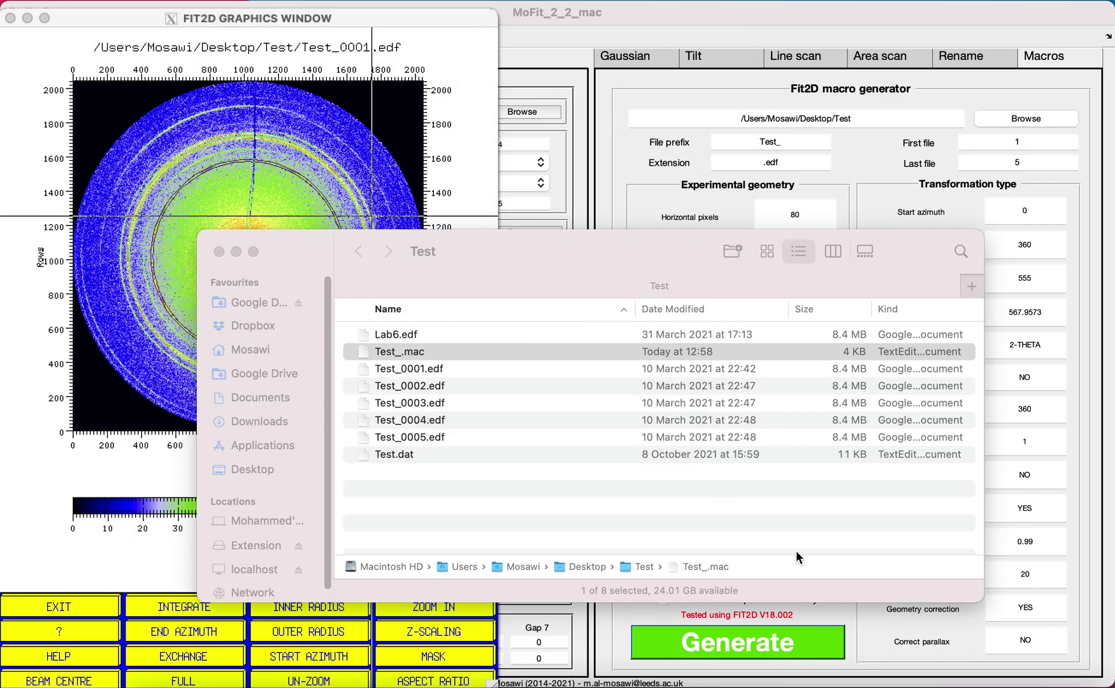
Switch to Fit2D, exit the cake and powder diffraction menus, and enter the macros and log file interface.
{"action": "left_click", "coordinate": [219, 251]}
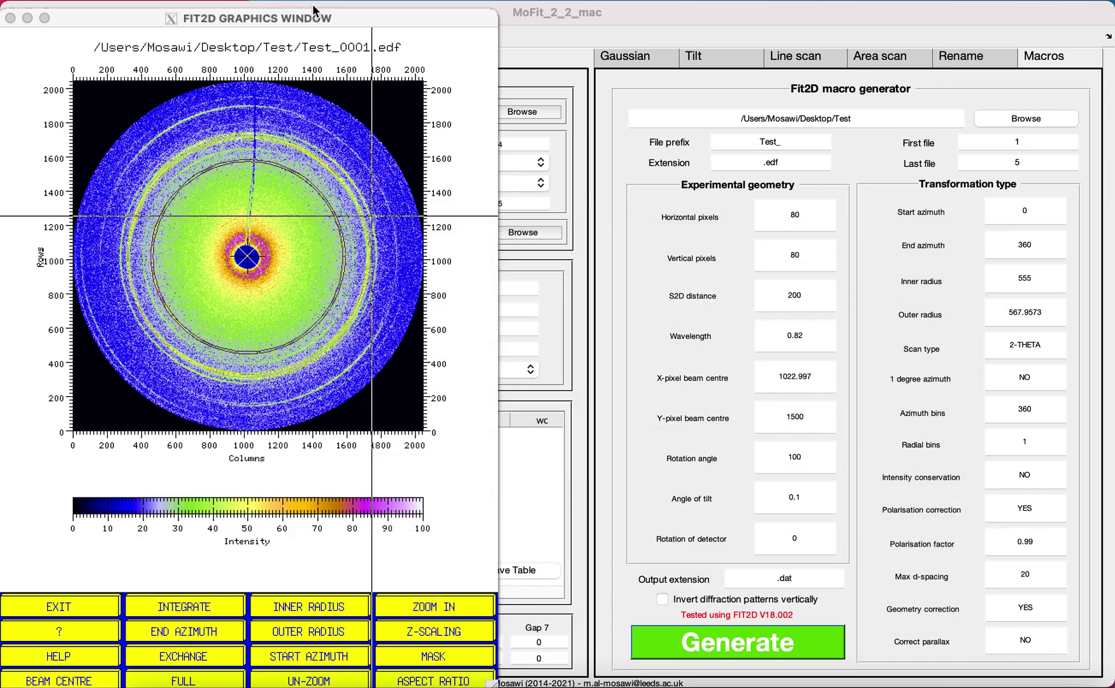
{"action": "left_click_drag", "start_coordinate": [310, 19], "coordinate": [587, 21]}
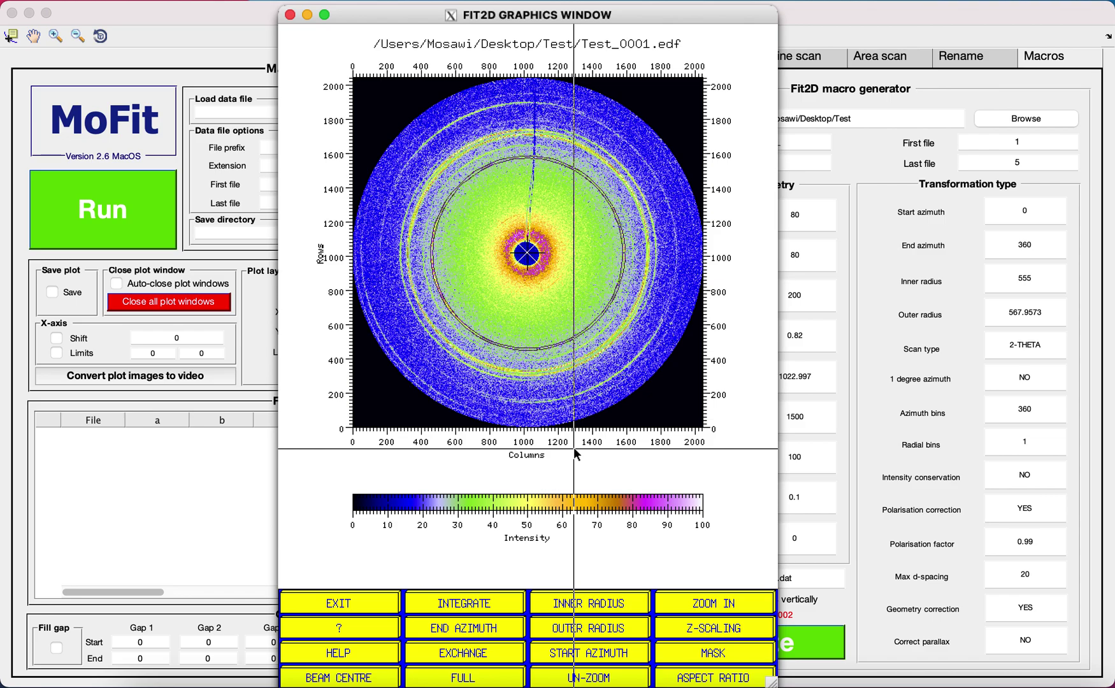
{"action": "left_click", "coordinate": [477, 660]}
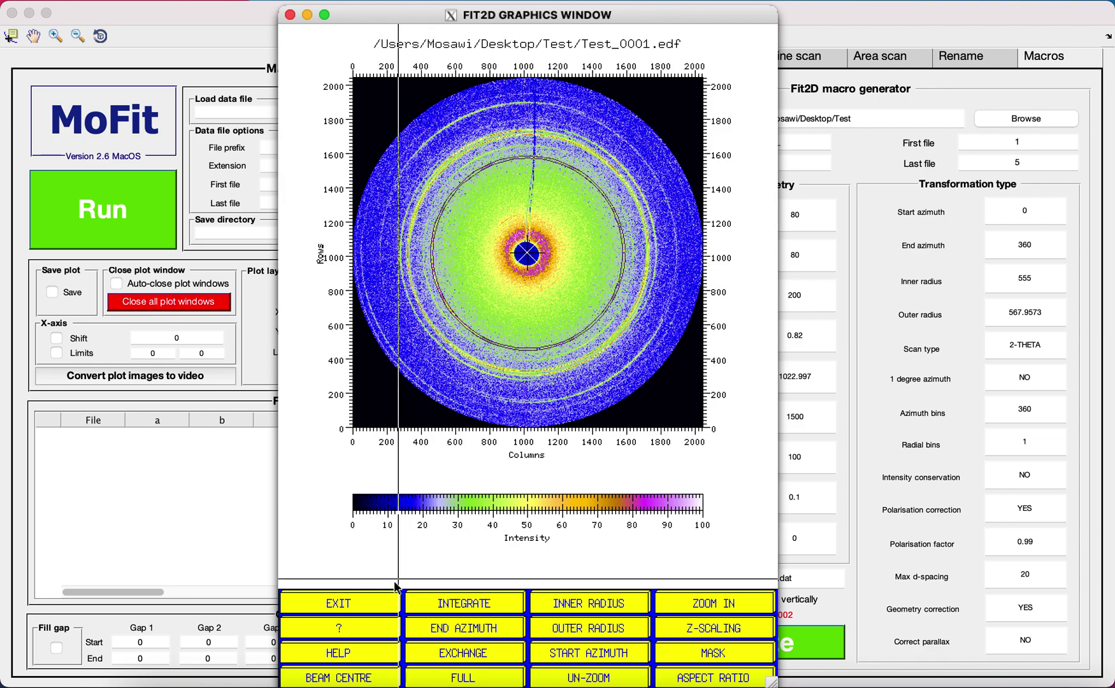
{"action": "left_click", "coordinate": [359, 610]}
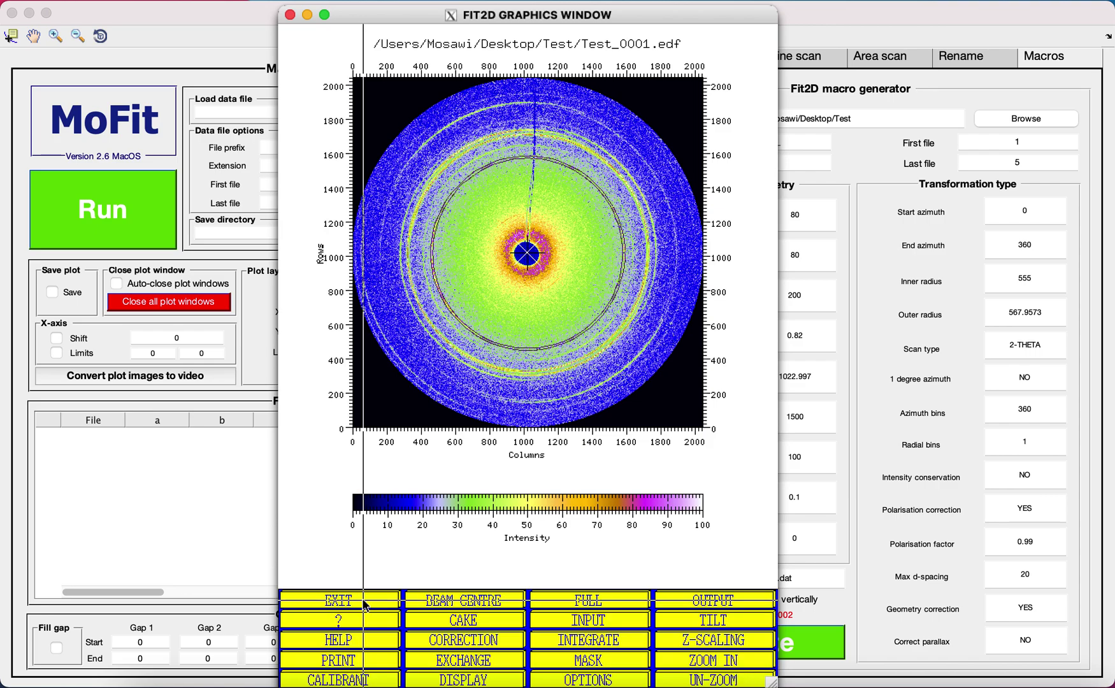
{"action": "left_click", "coordinate": [361, 599]}
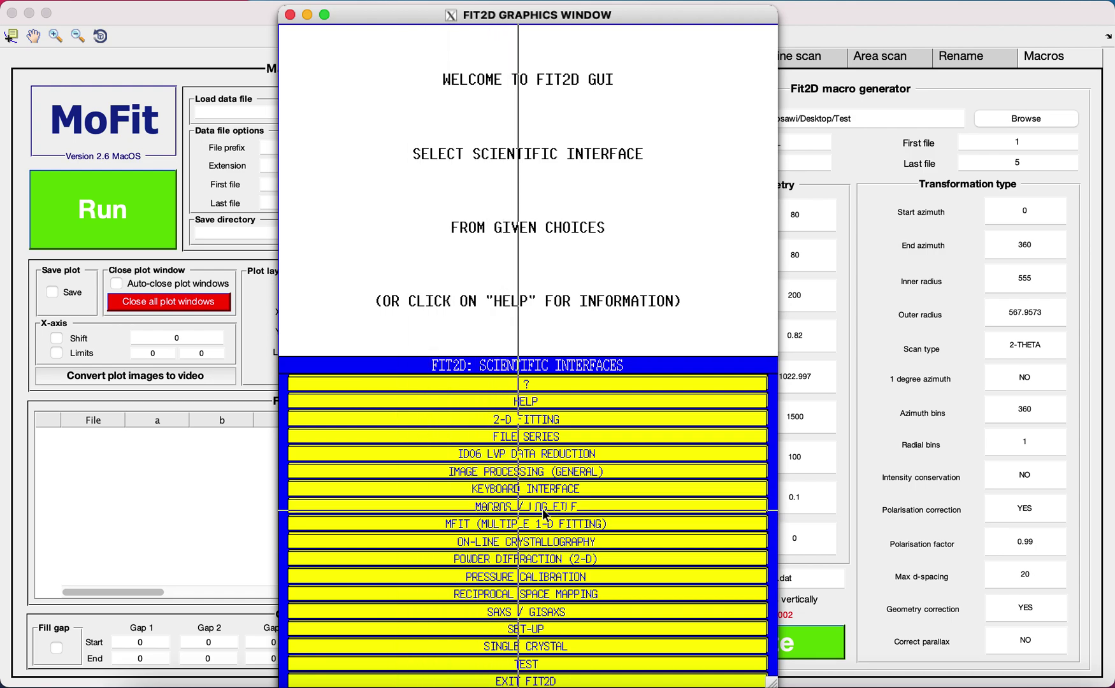
{"action": "left_click", "coordinate": [509, 508]}
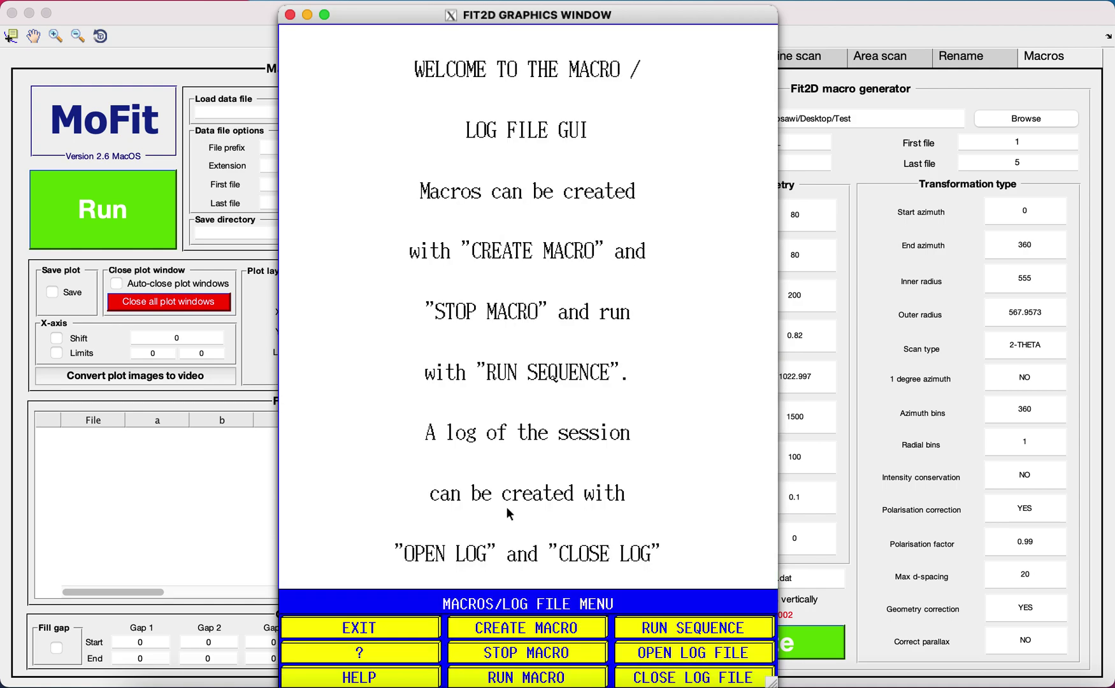
Run the macro Test_.mac from the Desktop/Test directory.
{"action": "left_click", "coordinate": [523, 679]}
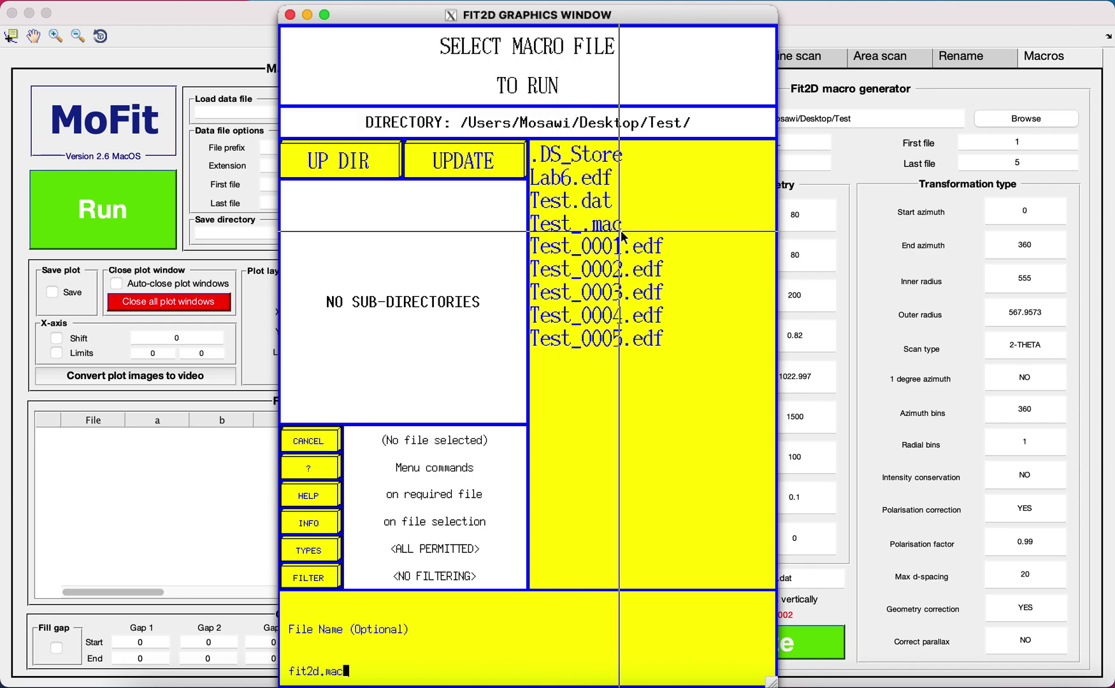
{"action": "left_click", "coordinate": [382, 161]}
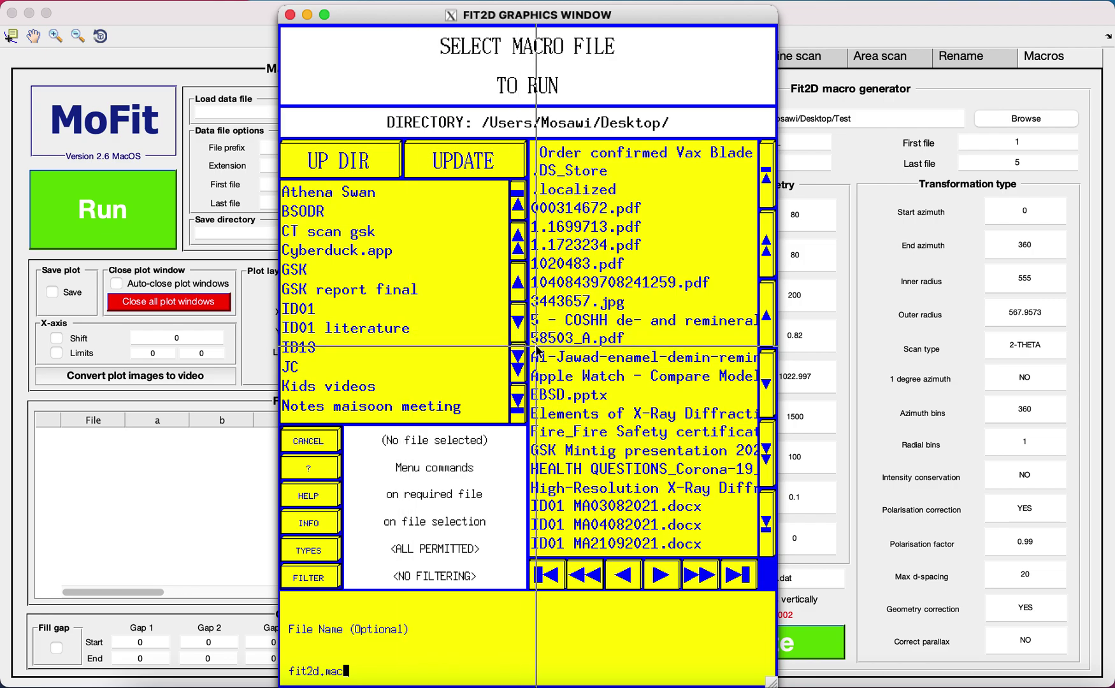
{"action": "left_click", "coordinate": [517, 374]}
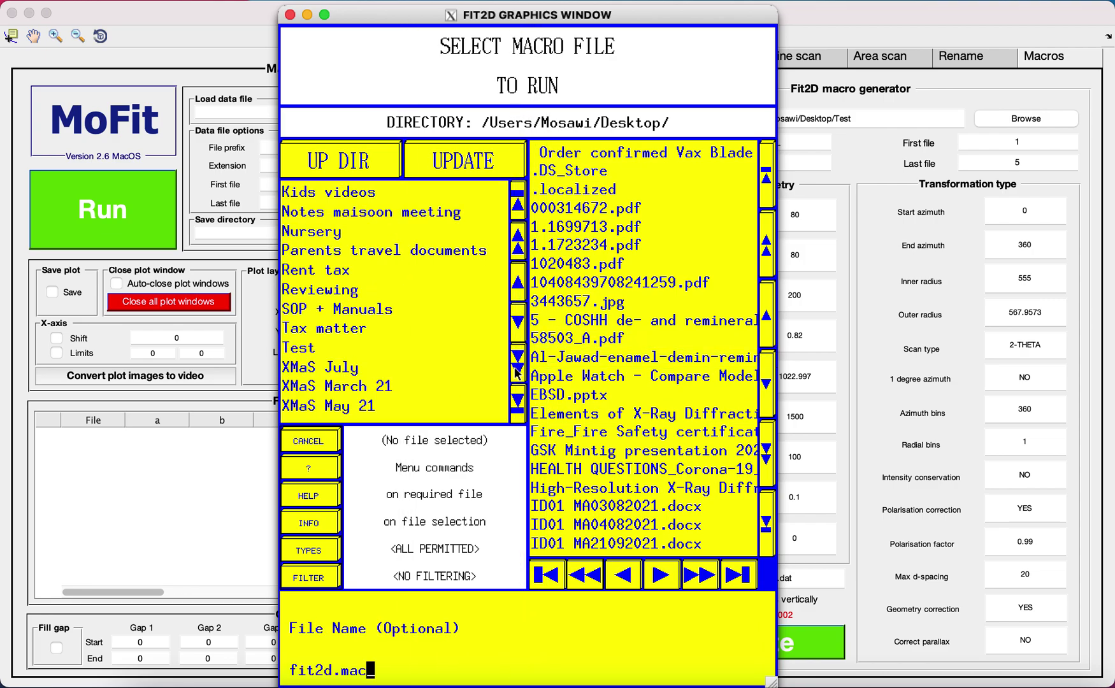
{"action": "left_click", "coordinate": [383, 347]}
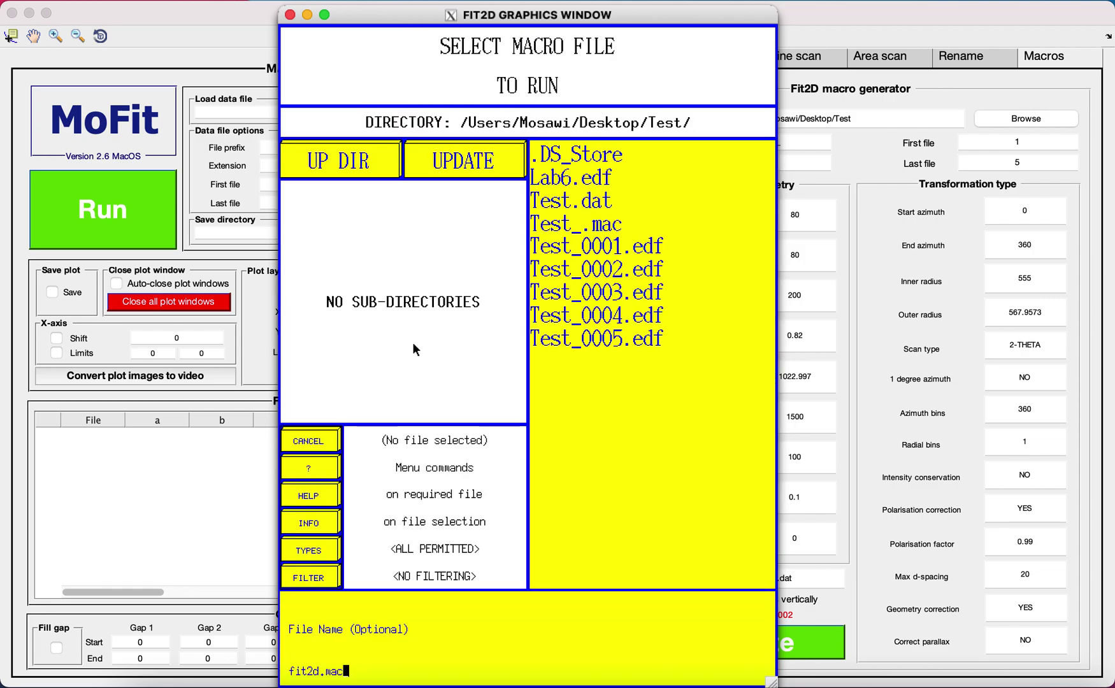
{"action": "left_click", "coordinate": [591, 230]}
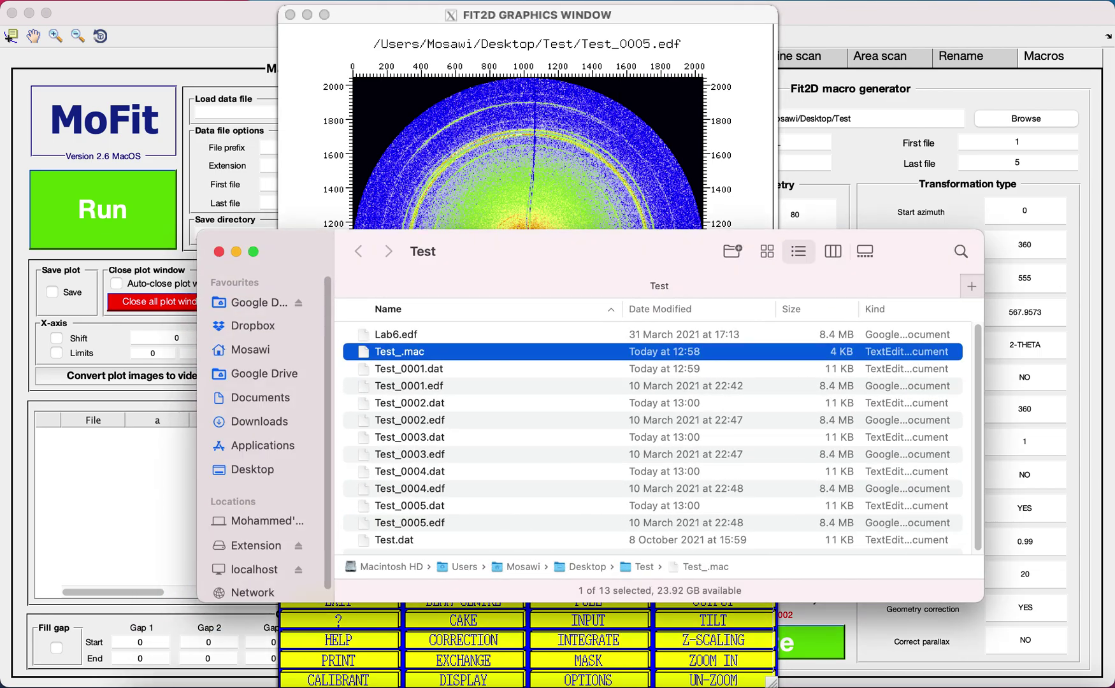
Switch to Finder's Test folder and examine the azimuth and intensity data in Test_0001.dat.
{"action": "scroll", "coordinate": [561, 491], "scroll_direction": "down", "scroll_amount": 1}
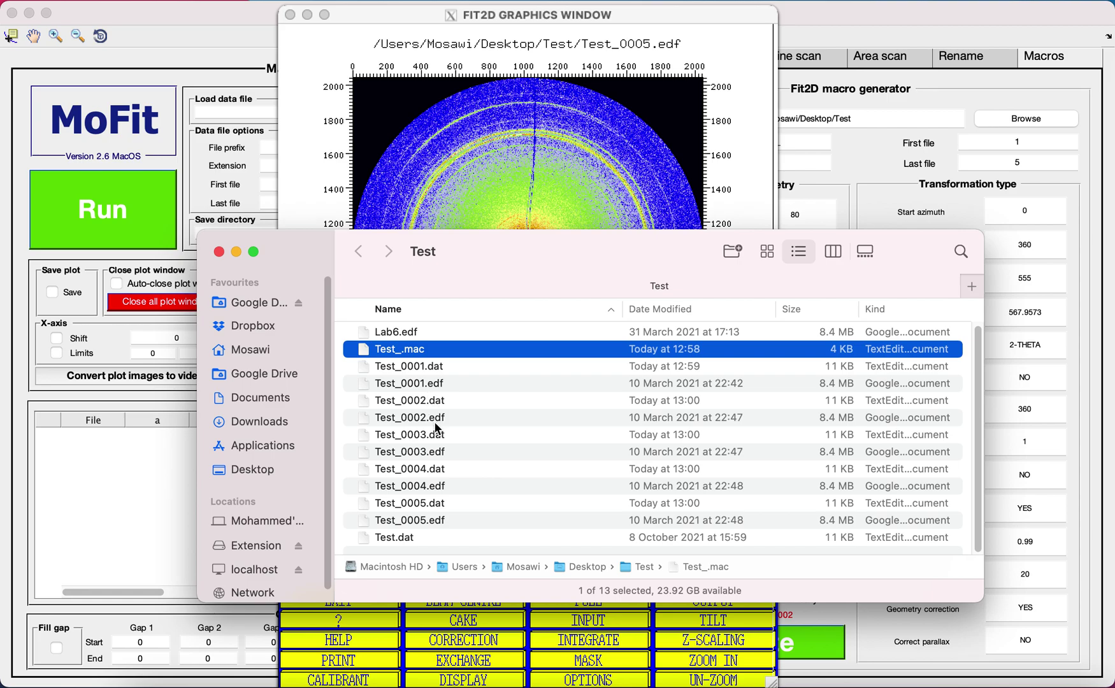
{"action": "left_click", "coordinate": [426, 370]}
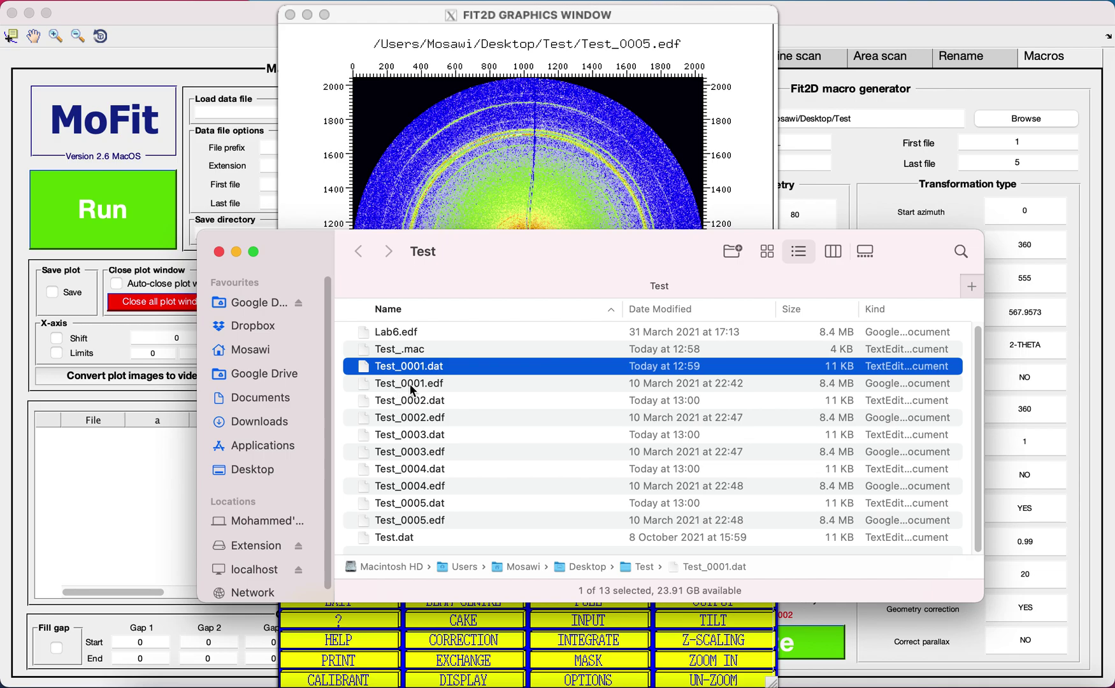
{"action": "left_click", "coordinate": [405, 385]}
{"action": "left_click", "coordinate": [403, 372]}
{"action": "left_click", "coordinate": [433, 385]}
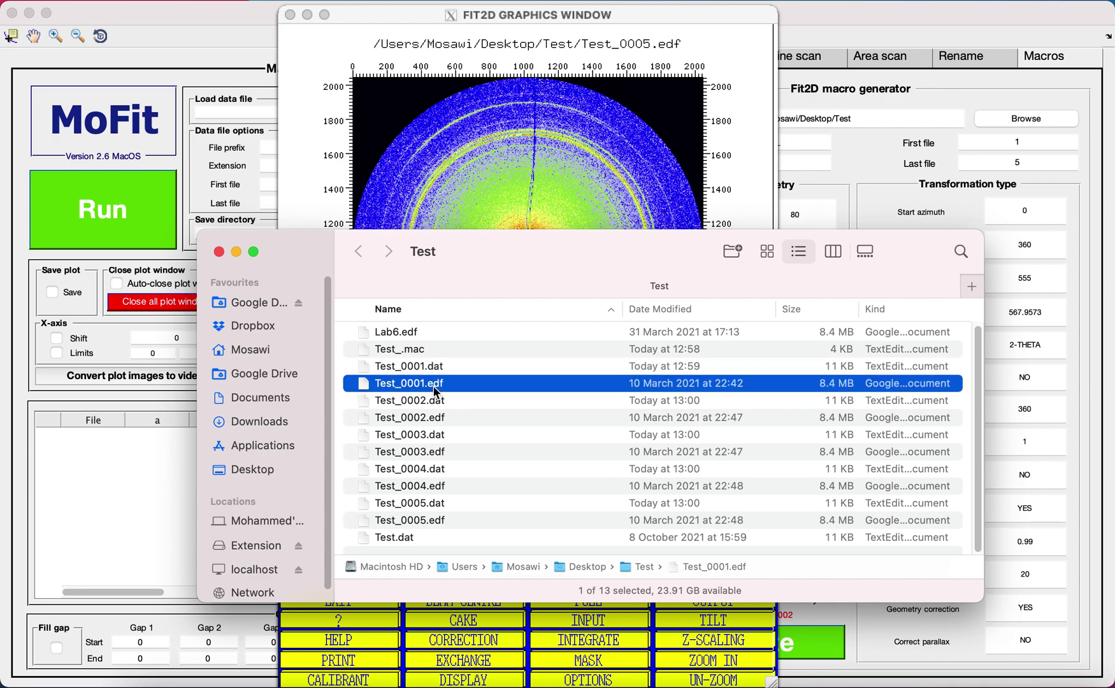
{"action": "double_click", "coordinate": [427, 367]}
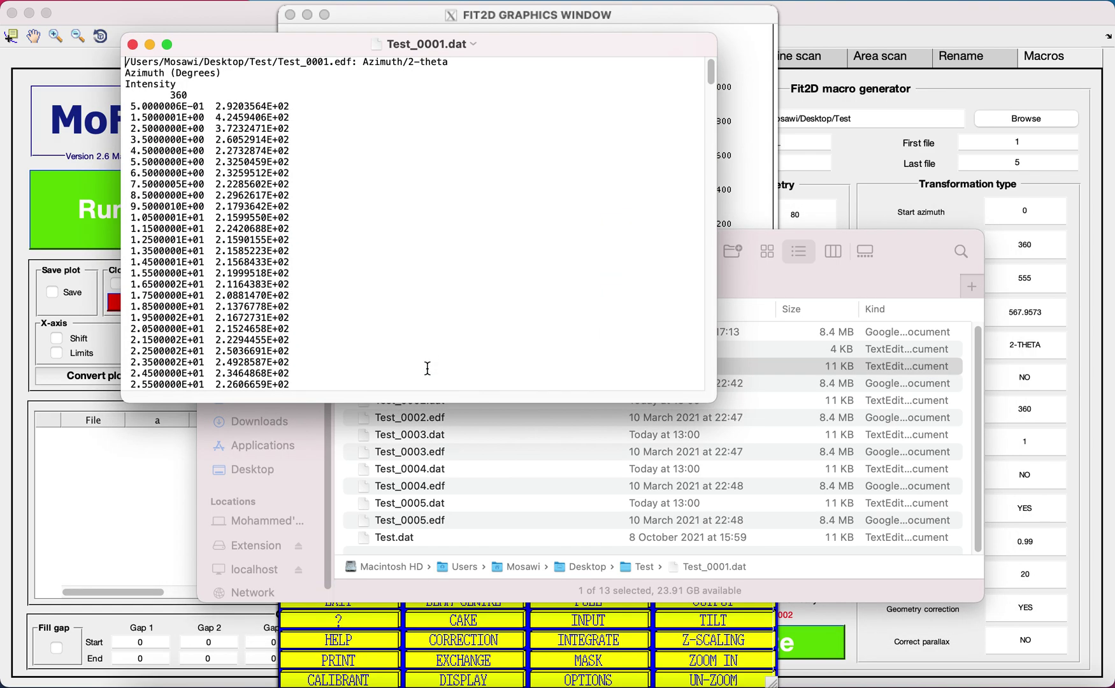
{"action": "scroll", "coordinate": [294, 318], "scroll_direction": "down", "scroll_amount": 20}
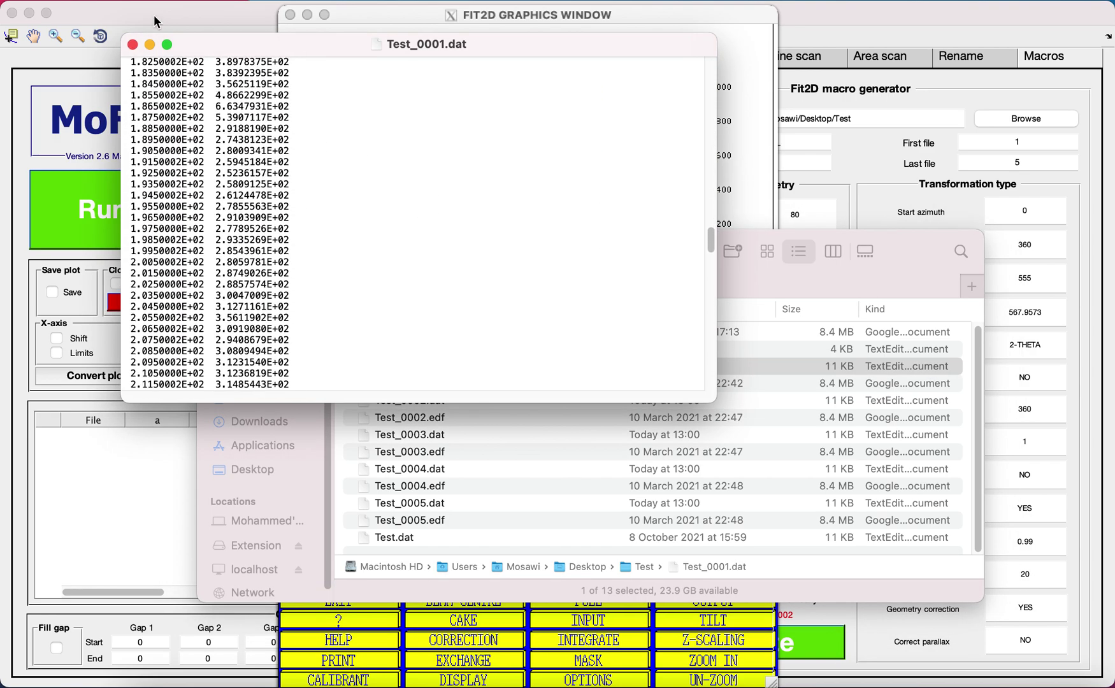
{"action": "left_click", "coordinate": [133, 45]}
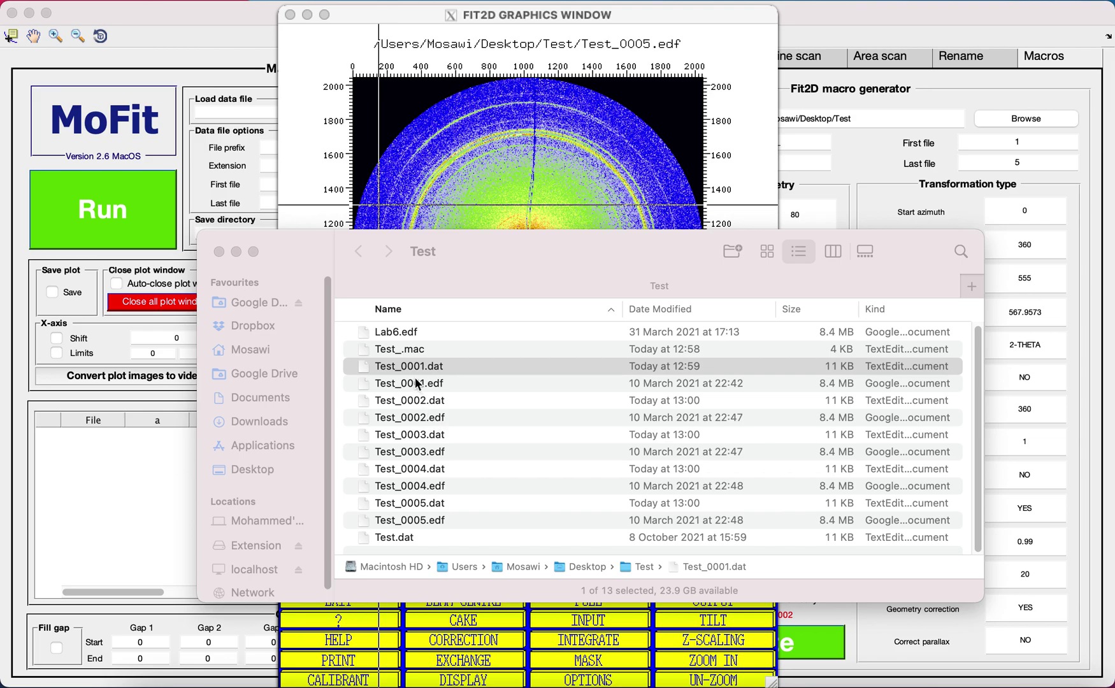
Check the contents of Test_0002.dat and Test_0003.dat, and return to MoFit.
{"action": "double_click", "coordinate": [410, 401]}
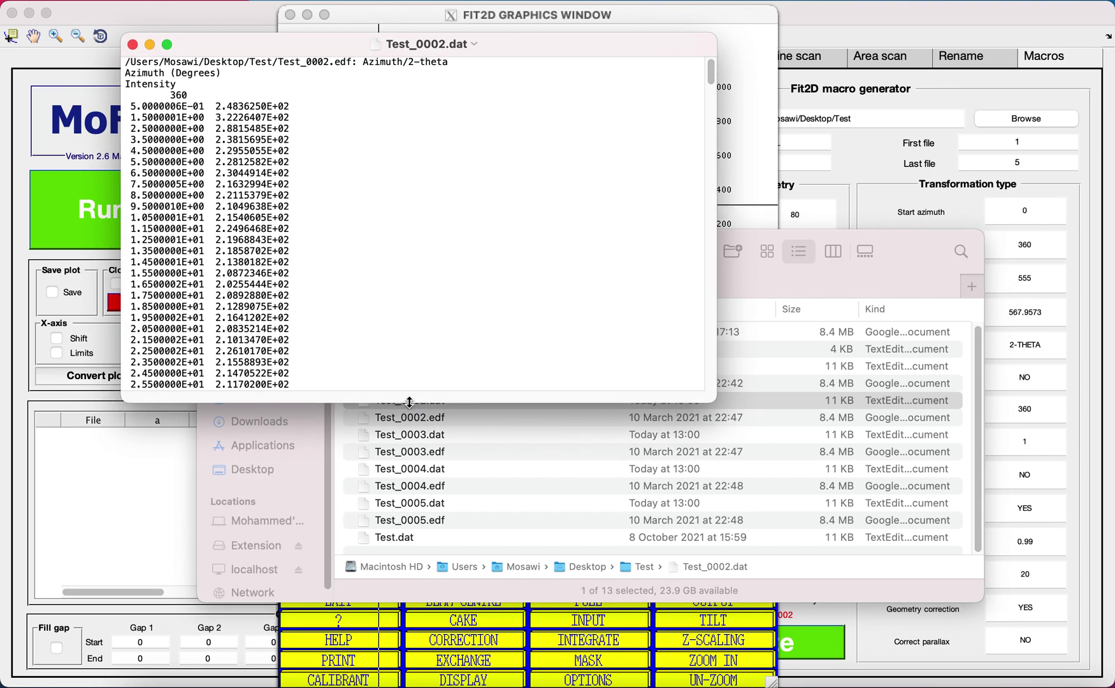
{"action": "left_click", "coordinate": [133, 45]}
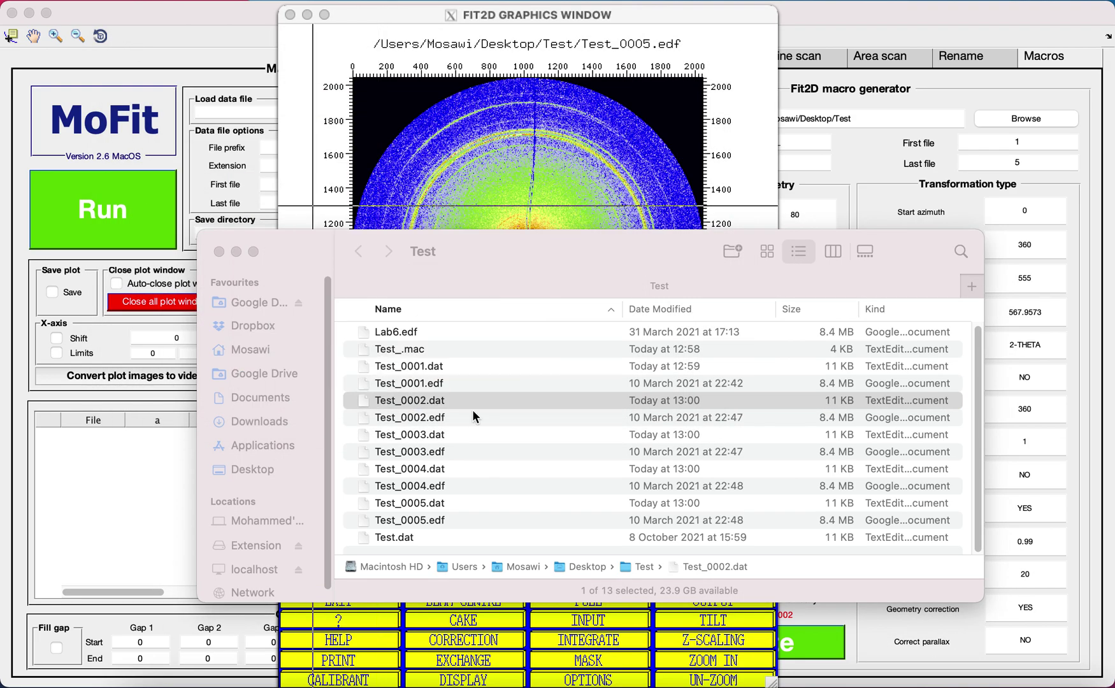
{"action": "double_click", "coordinate": [433, 436]}
{"action": "left_click", "coordinate": [133, 46]}
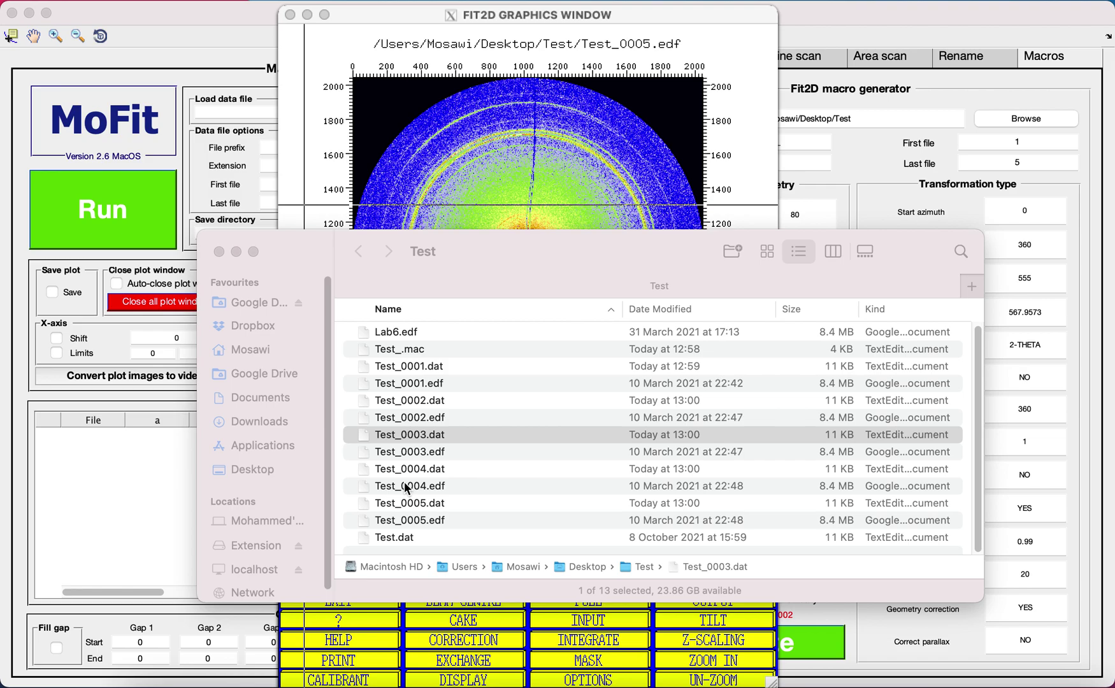
{"action": "left_click", "coordinate": [884, 97]}
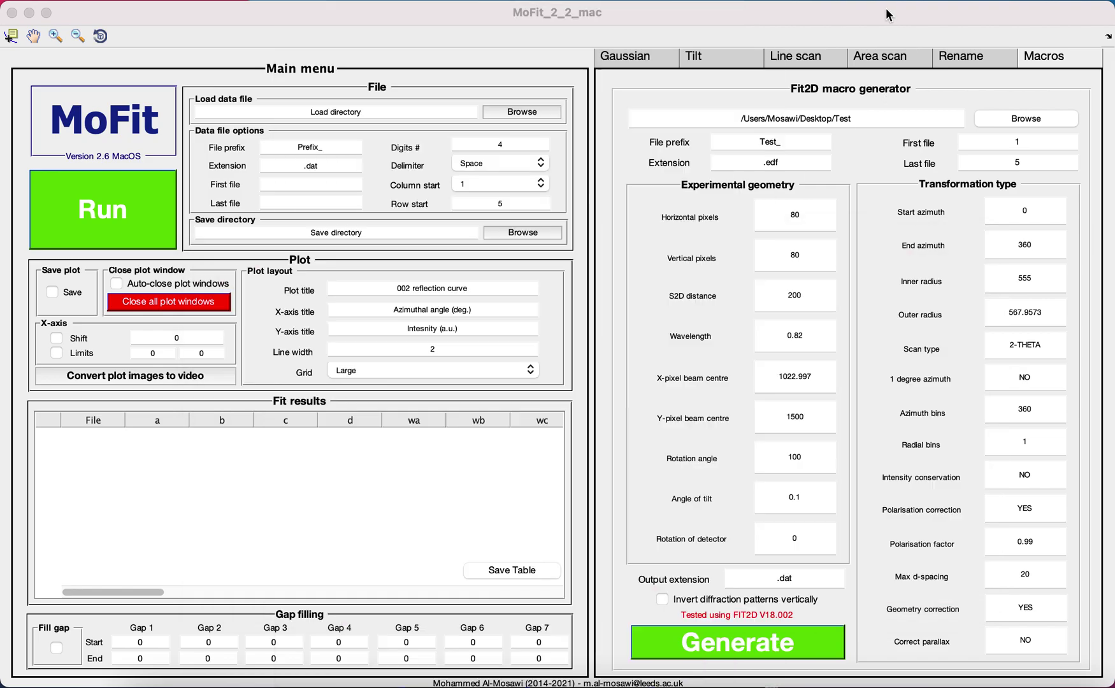